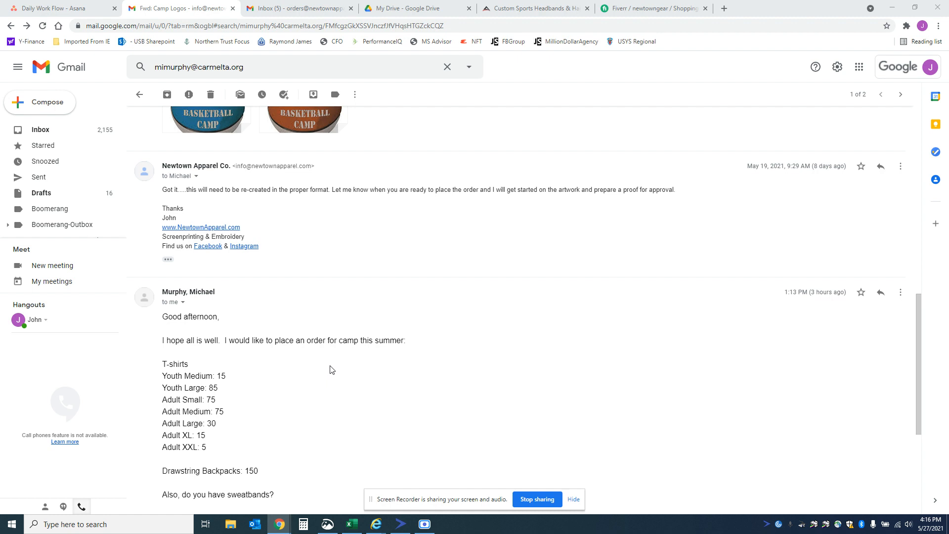
Step: Switch to Asana, add a Current Orders - Printing task titled Murphy Basketball plus the customer's first name, and open its details
scroll(331, 349, up, 1)
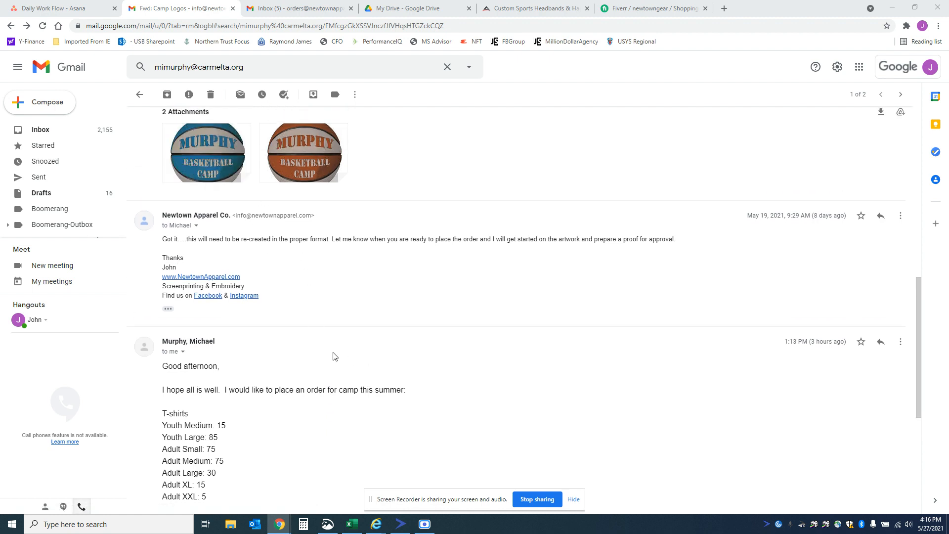
scroll(333, 356, down, 1)
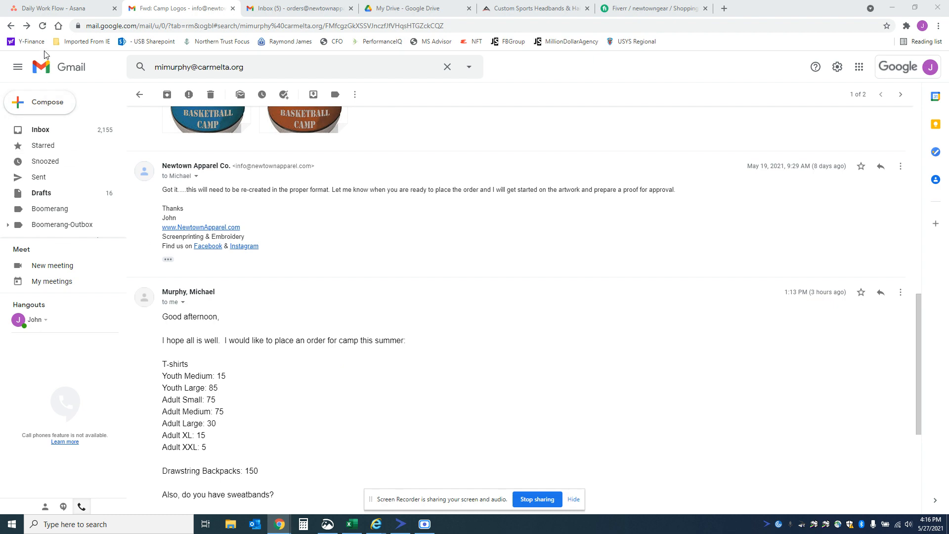
click(69, 9)
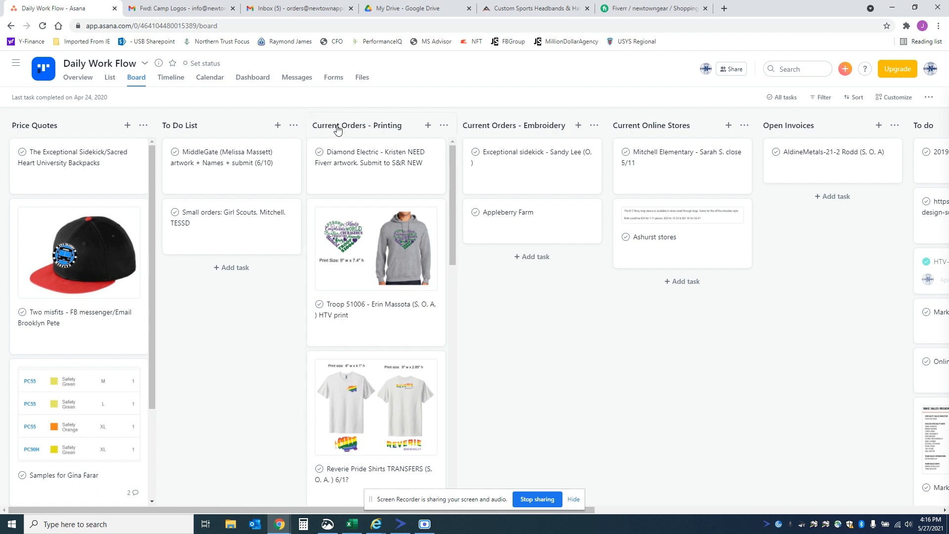
click(428, 126)
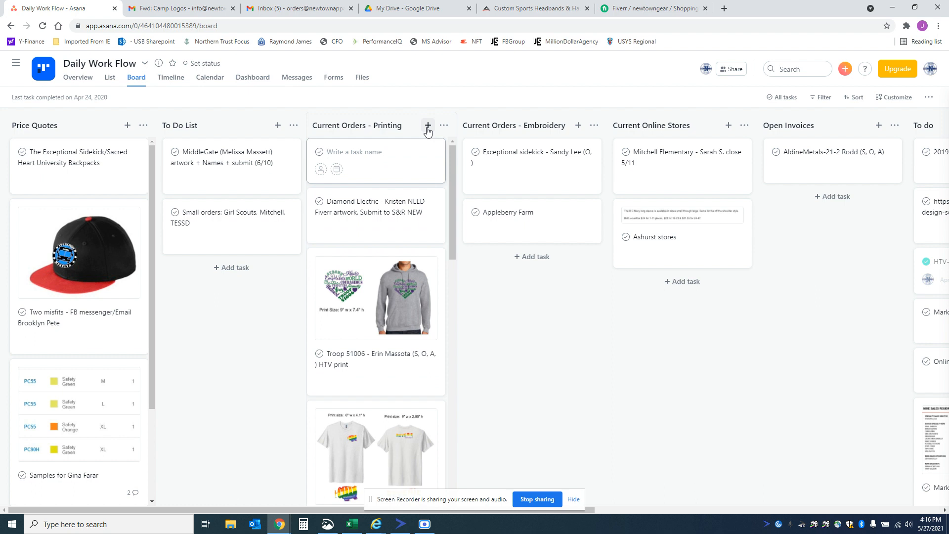
text(Murphy Basketball - Mike)
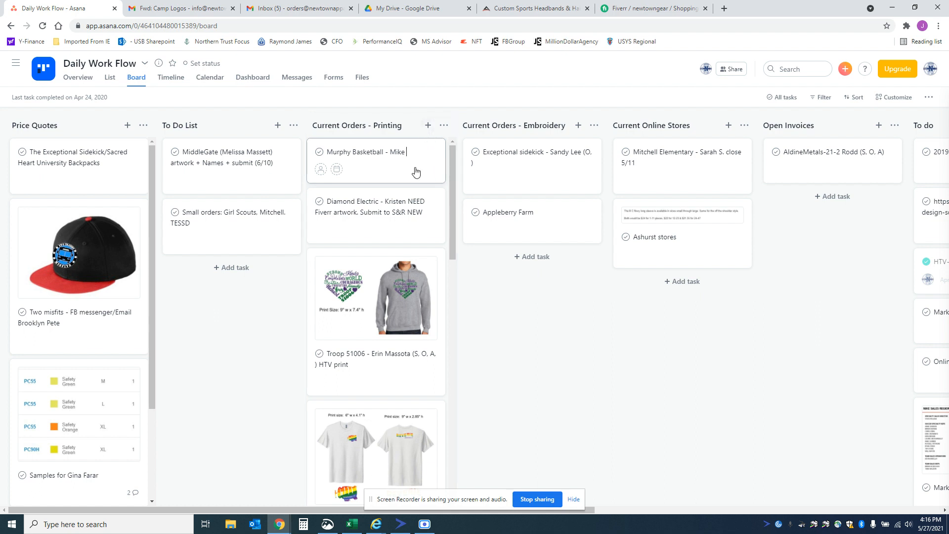
click(425, 169)
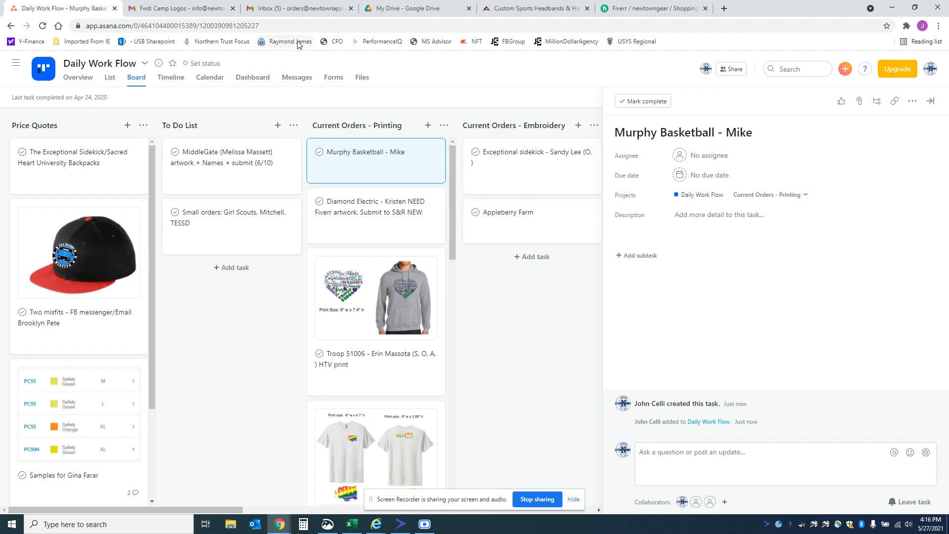
Step: Switch to Google Drive and check which account is signed in
click(304, 11)
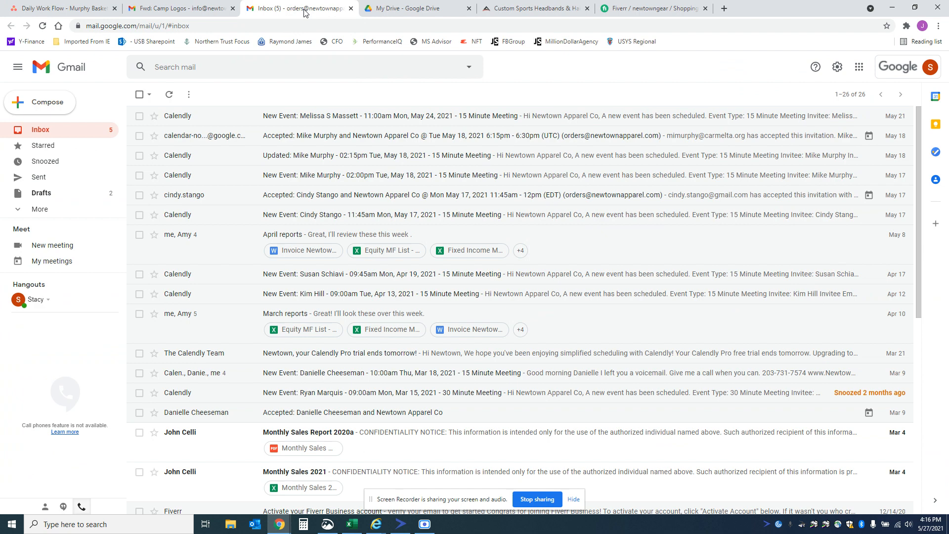
click(393, 12)
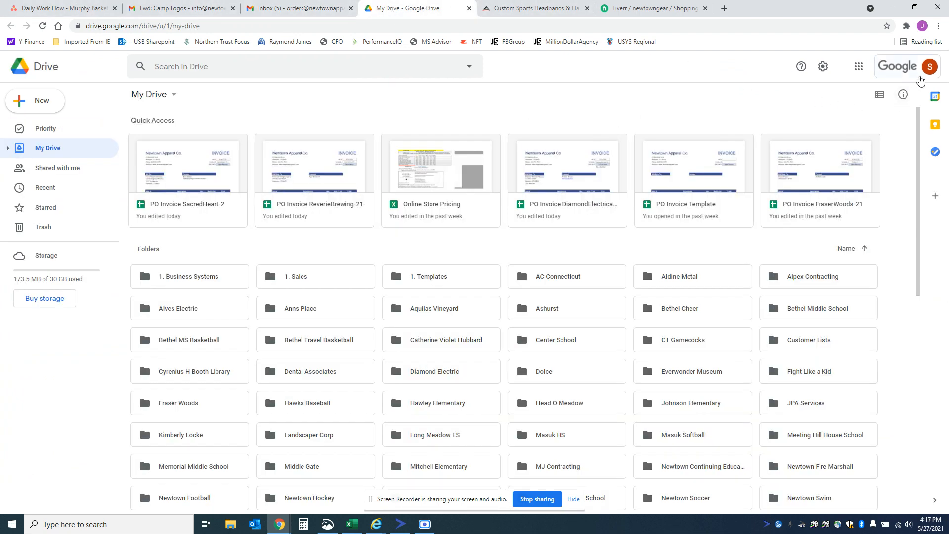
click(926, 73)
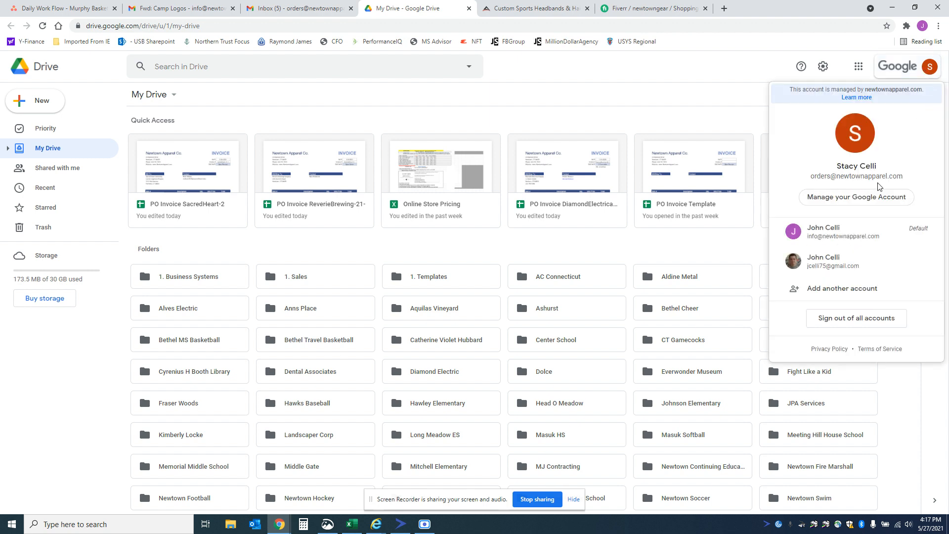
click(928, 75)
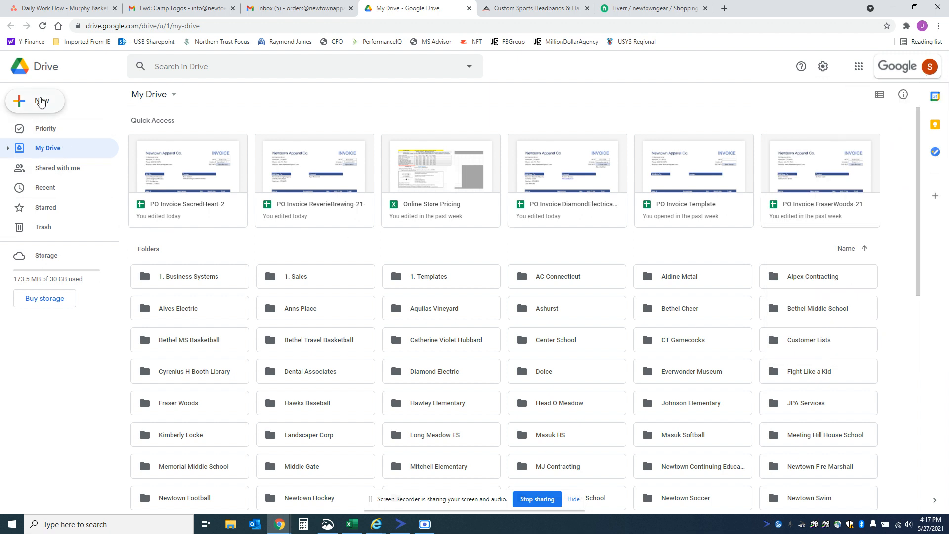
Step: Create a new folder named Murphy Basketball in My Drive
click(41, 101)
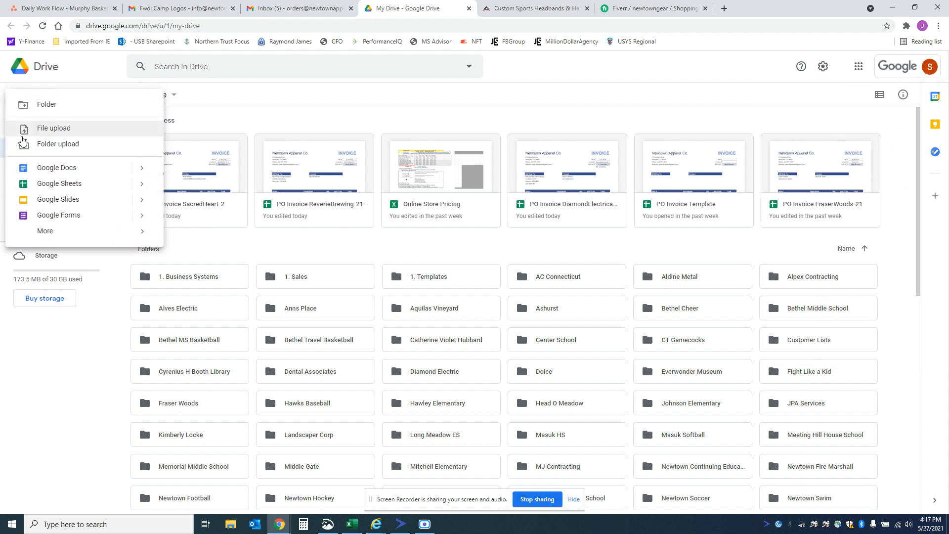
click(42, 106)
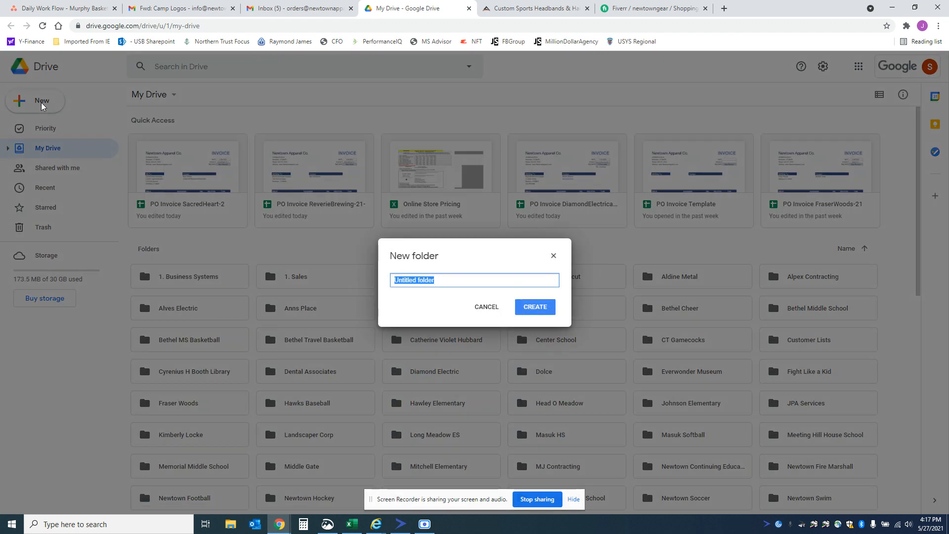
text(Murphy Basketball)
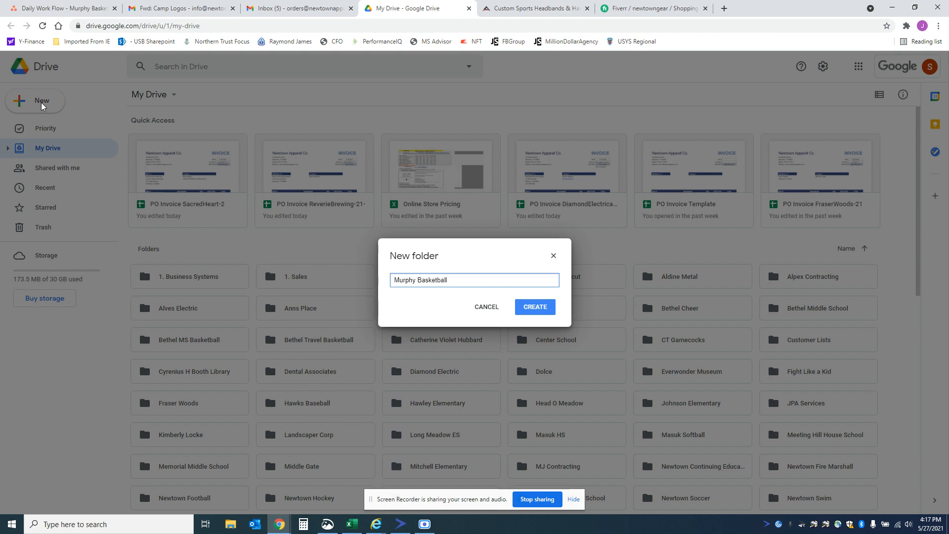
click(534, 309)
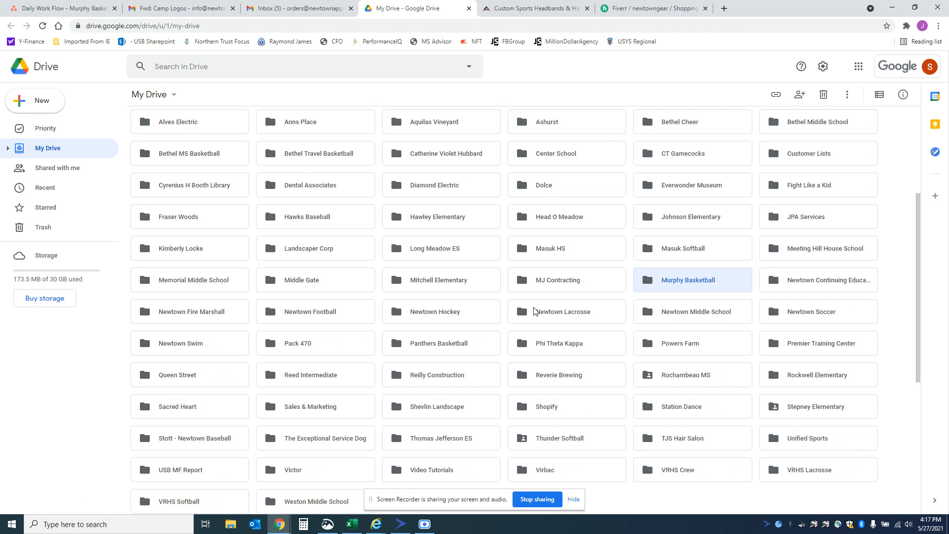
Step: Open the PO Invoice Template spreadsheet from the 1. Templates folder
scroll(672, 286, up, 4)
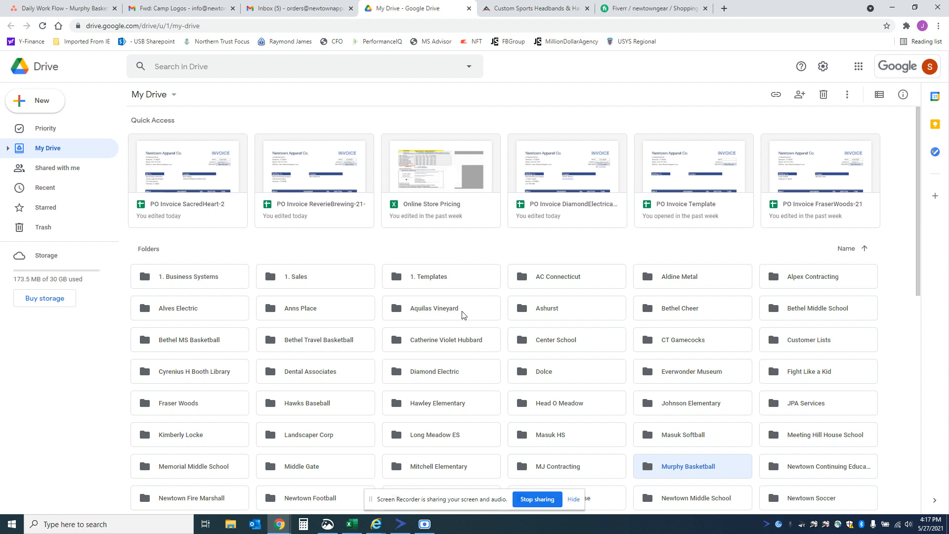
double_click(446, 280)
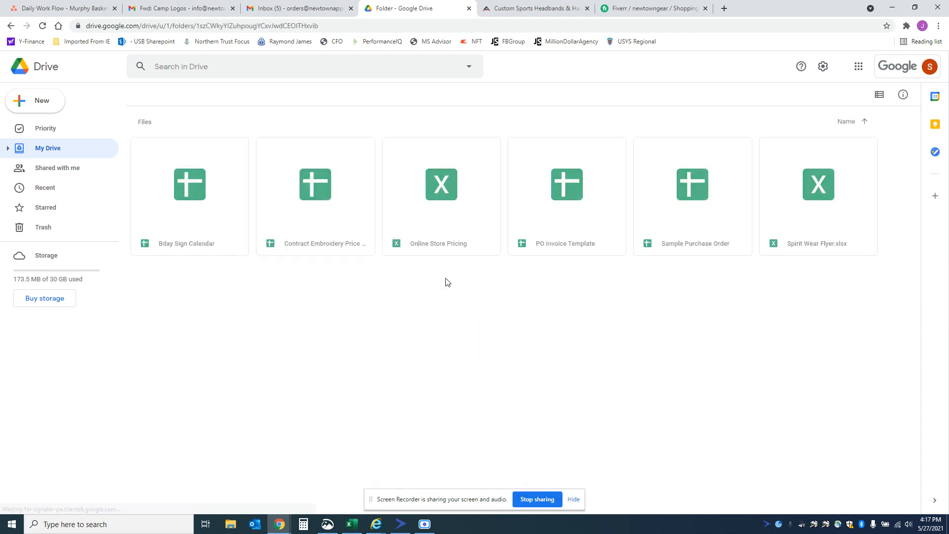
double_click(560, 244)
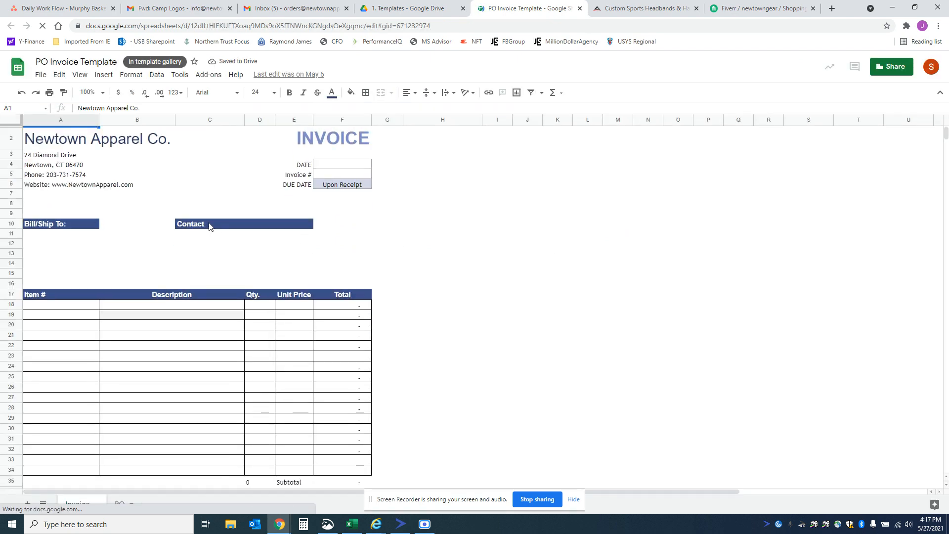
Step: Start a copy of the invoice template and name it PO Invoice MurphyBasketball-2
click(42, 76)
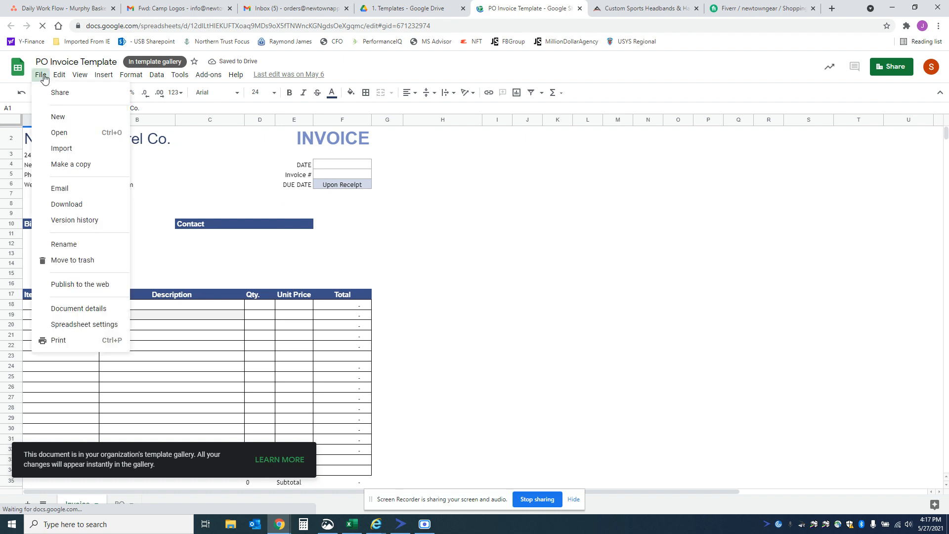
click(56, 164)
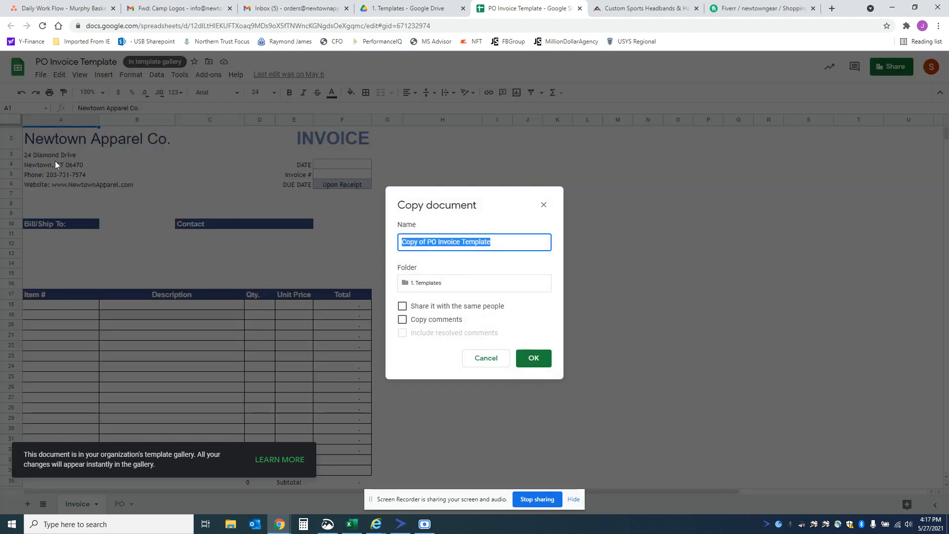
key(Home)
key(Delete)
key(Delete)
key(Delete)
key(Delete)
key(Delete)
key(Delete)
key(Delete)
key(Delete)
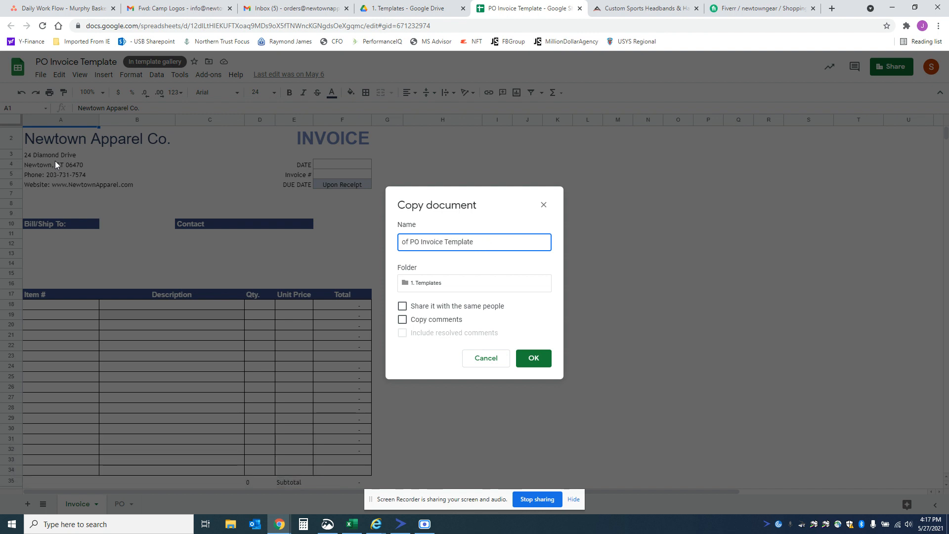
key(Delete)
key(BackSpace)
key(BackSpace)
key(BackSpace)
key(BackSpace)
key(BackSpace)
key(BackSpace)
text(MurphyBasketball-)
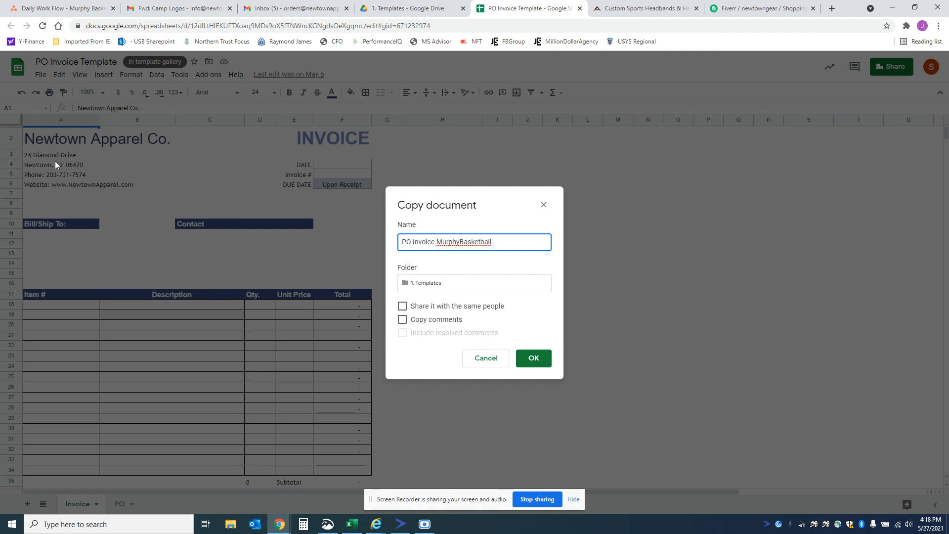
text(2)
text(1-)
Step: Save the copy into the Murphy Basketball folder and close the original template
click(419, 286)
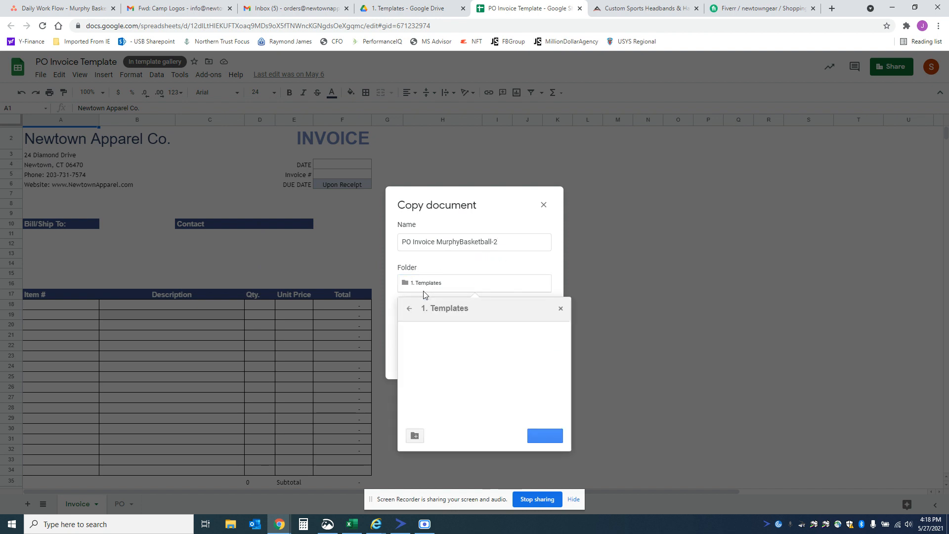
click(410, 309)
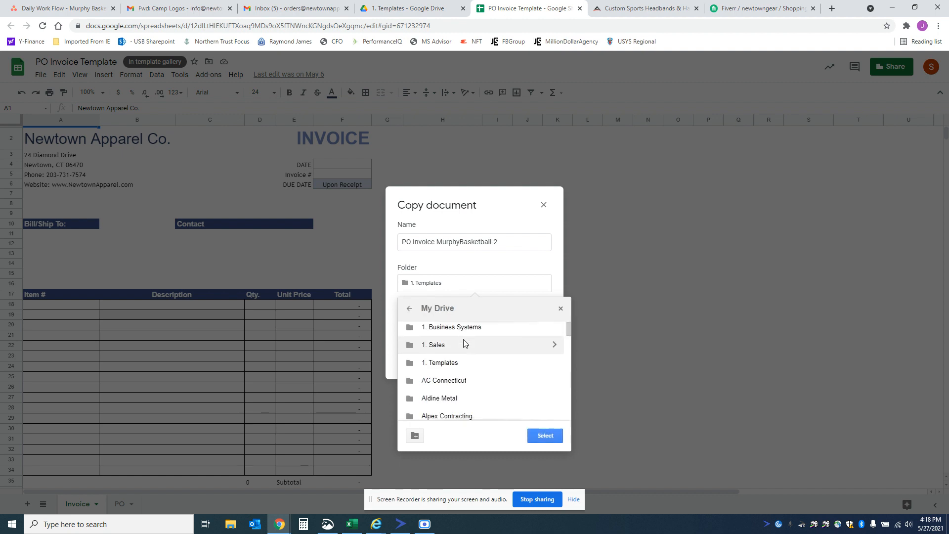
scroll(465, 342, down, 3)
scroll(464, 342, down, 7)
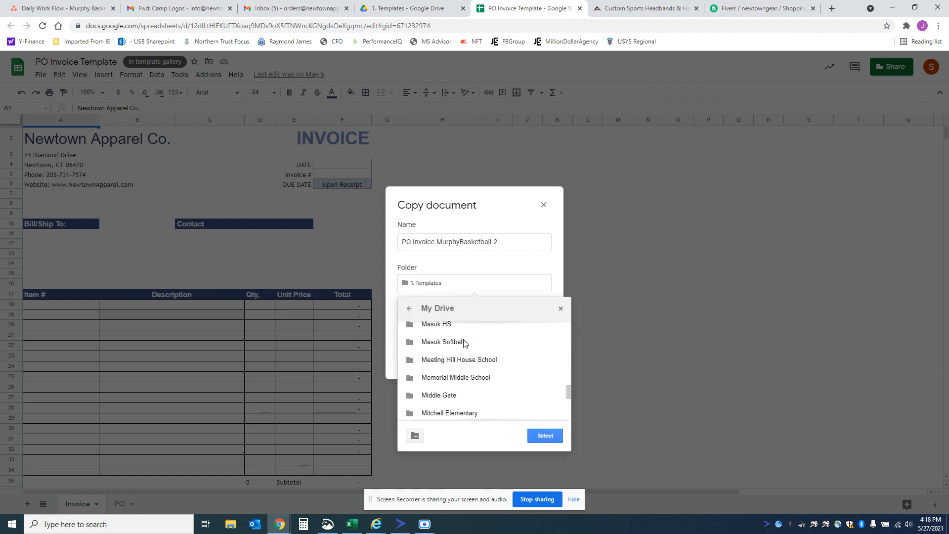
scroll(470, 398, down, 1)
double_click(471, 400)
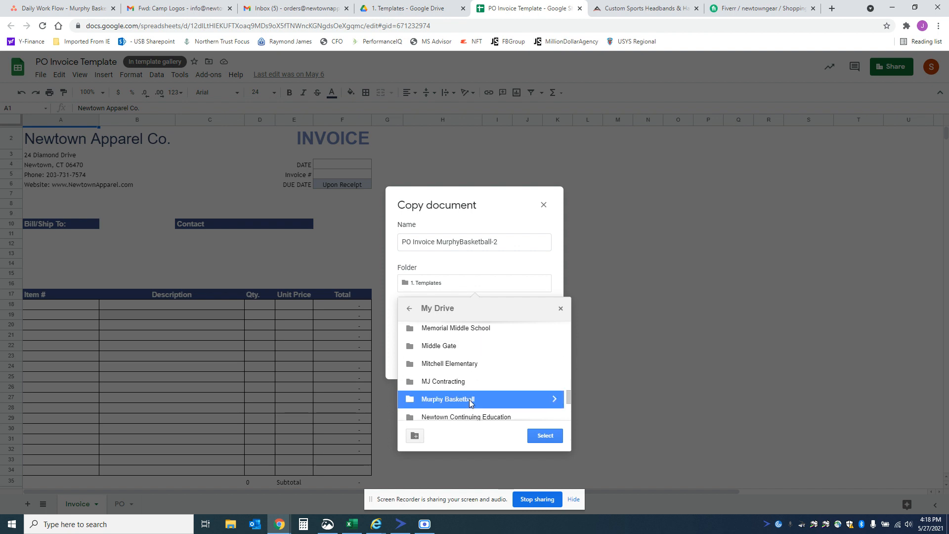
click(543, 436)
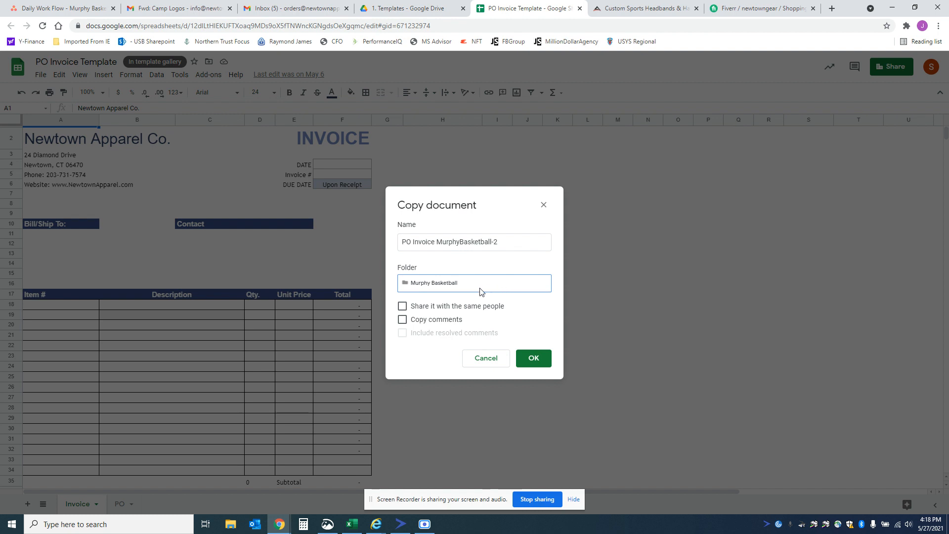
click(534, 359)
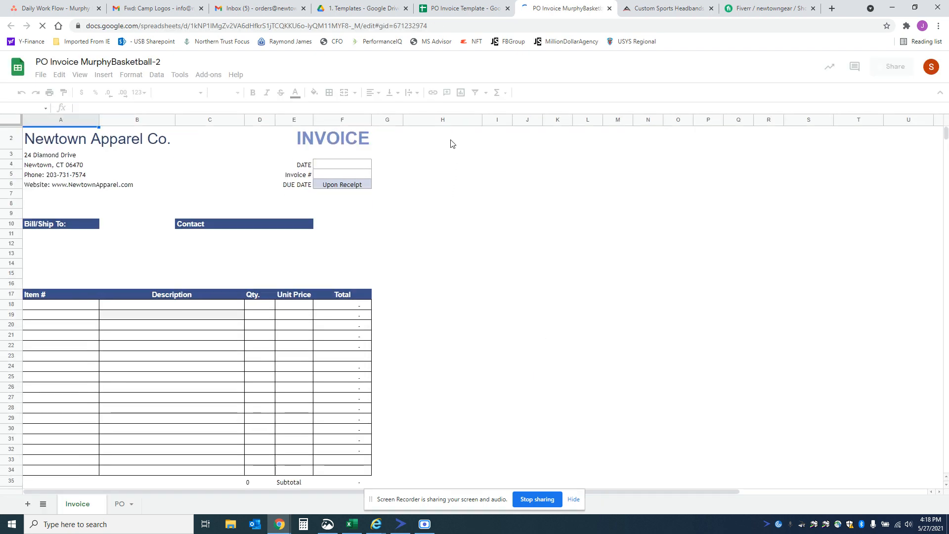
click(508, 8)
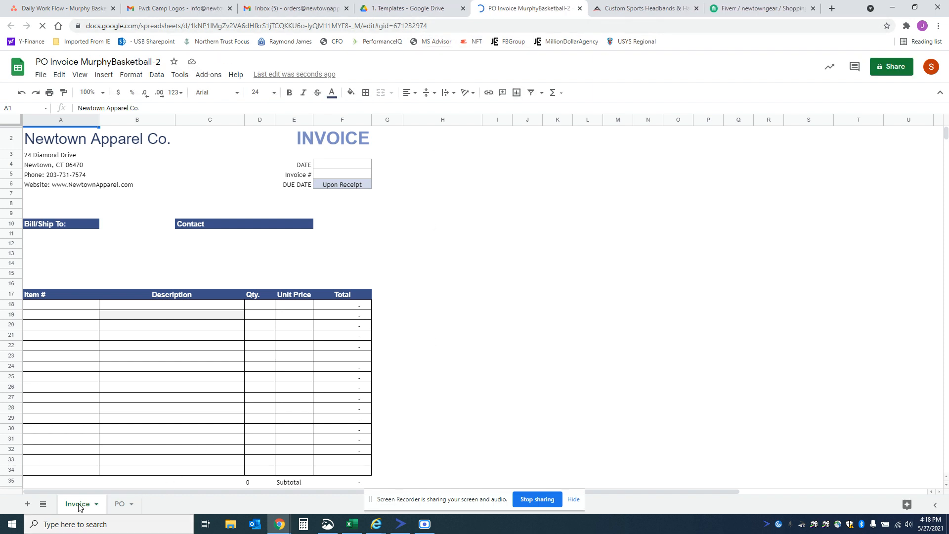
Step: Set the date on the PO sheet to 5/27
click(118, 504)
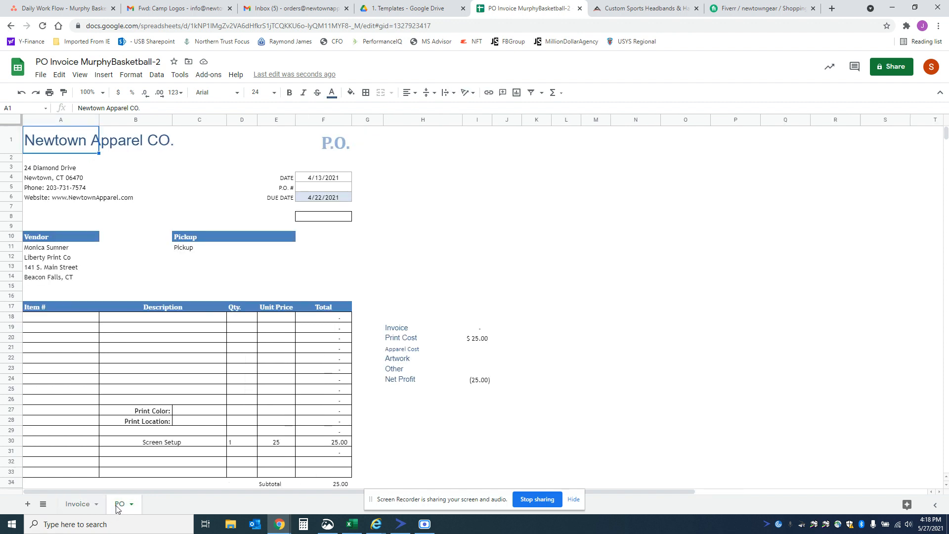
click(319, 179)
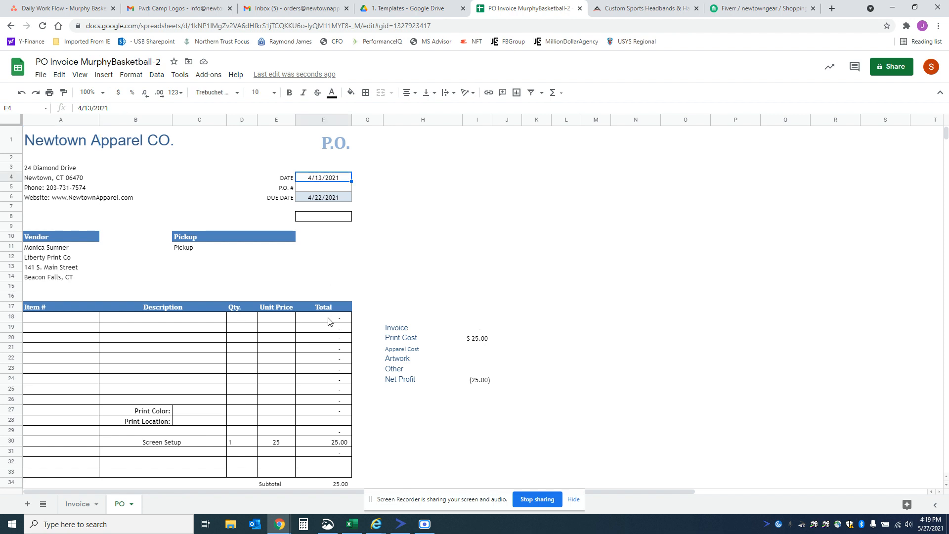
text(5/27)
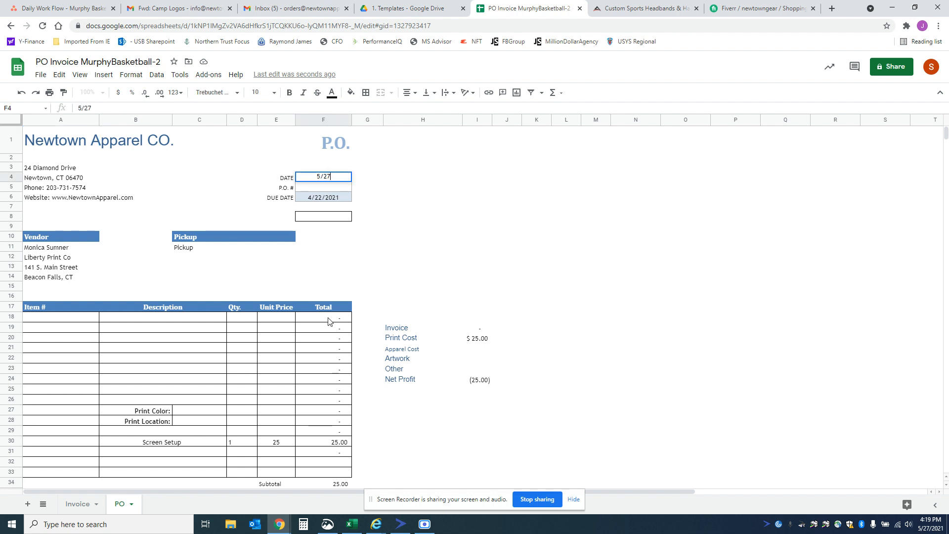
key(Return)
Step: Check the system calendar and set the PO sheet's due date formula to =F4+11
key(Down)
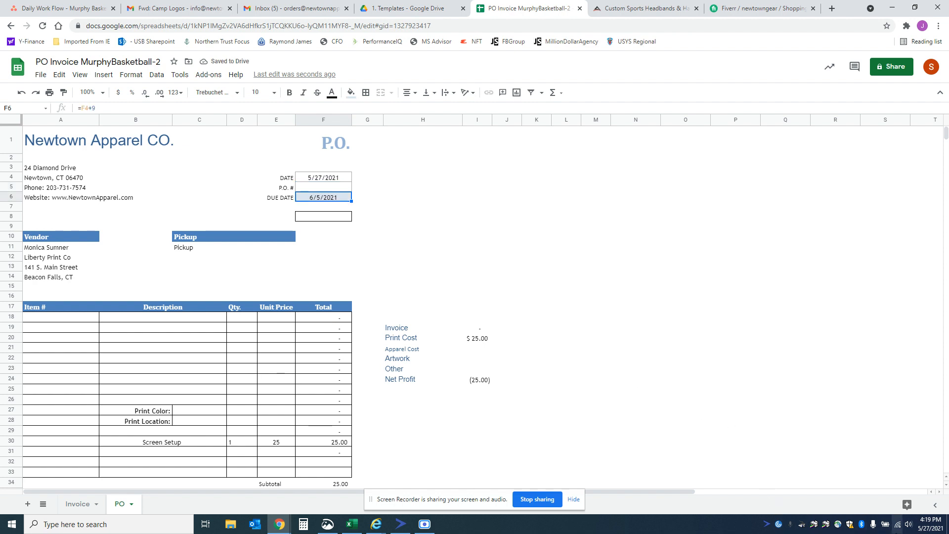
click(925, 527)
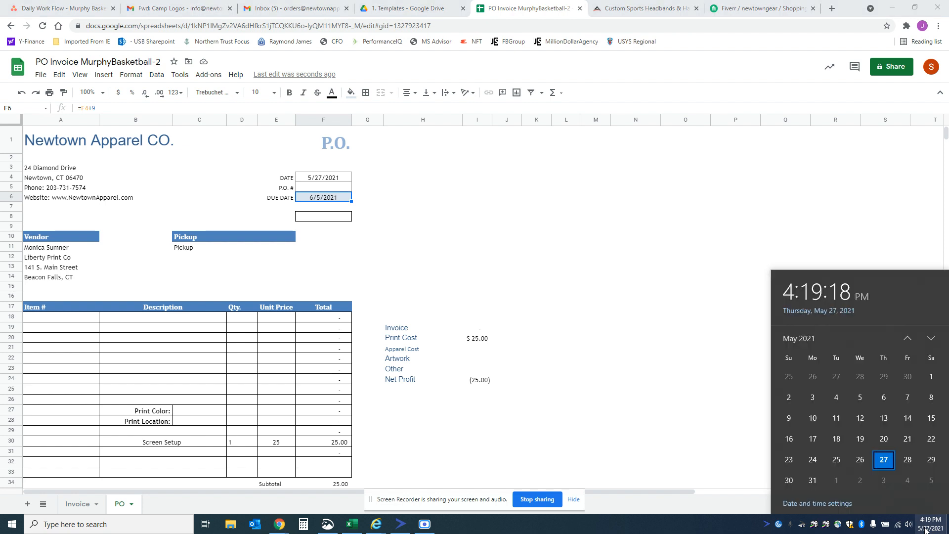
scroll(921, 484, down, 1)
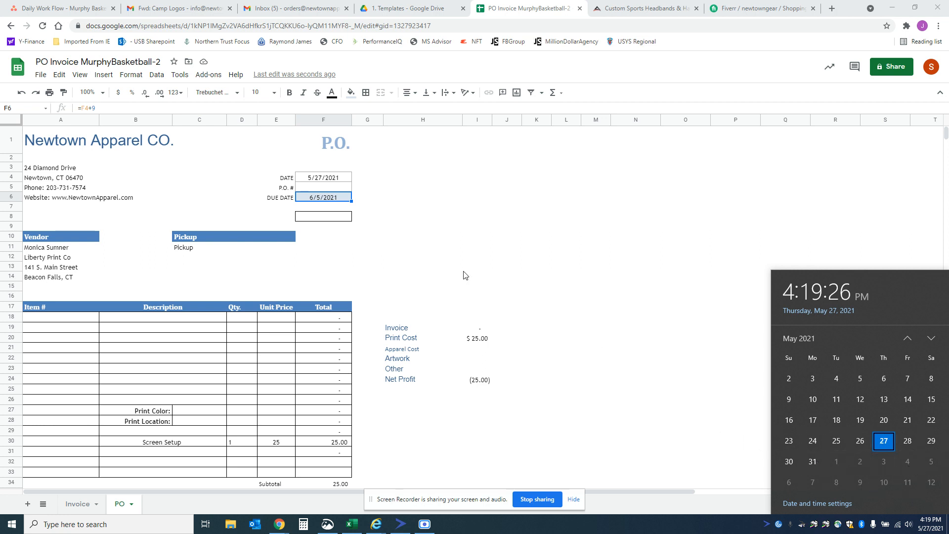
click(132, 108)
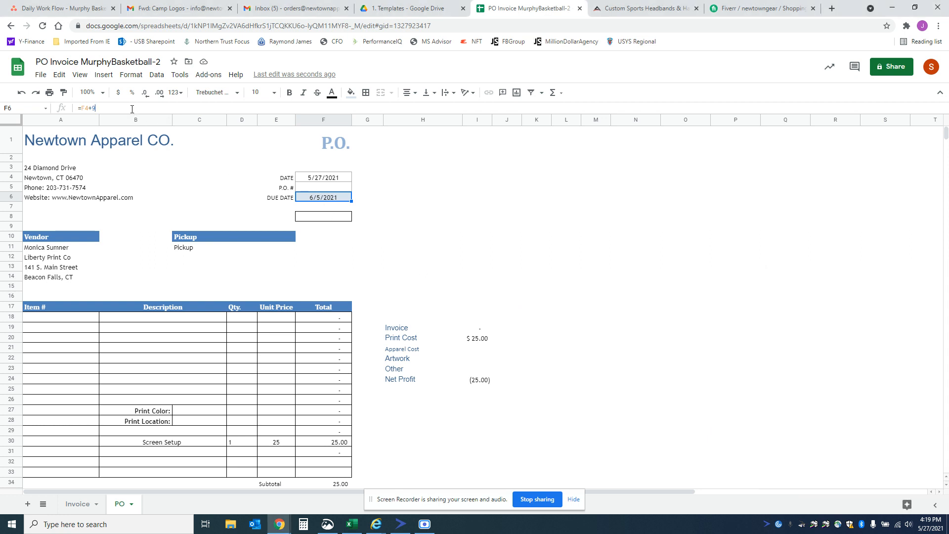
key(BackSpace)
text(11)
key(Return)
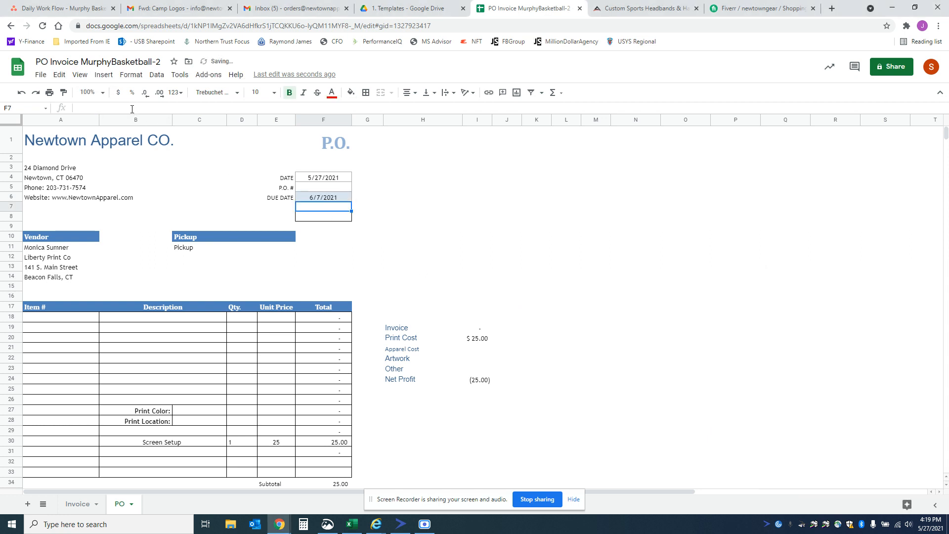
Step: Enter the purchase order number in the P.O. # field of the PO sheet
key(Up)
key(Up)
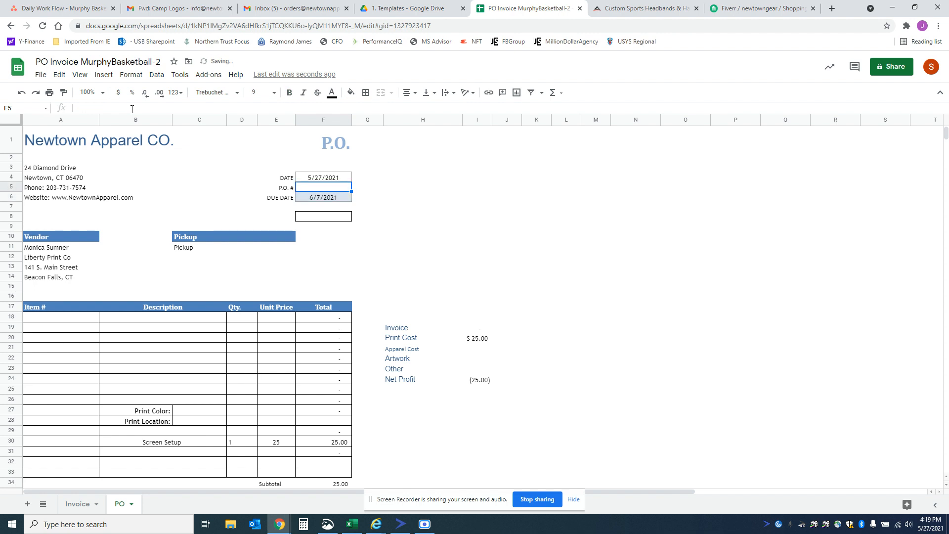
text(MurphyBa)
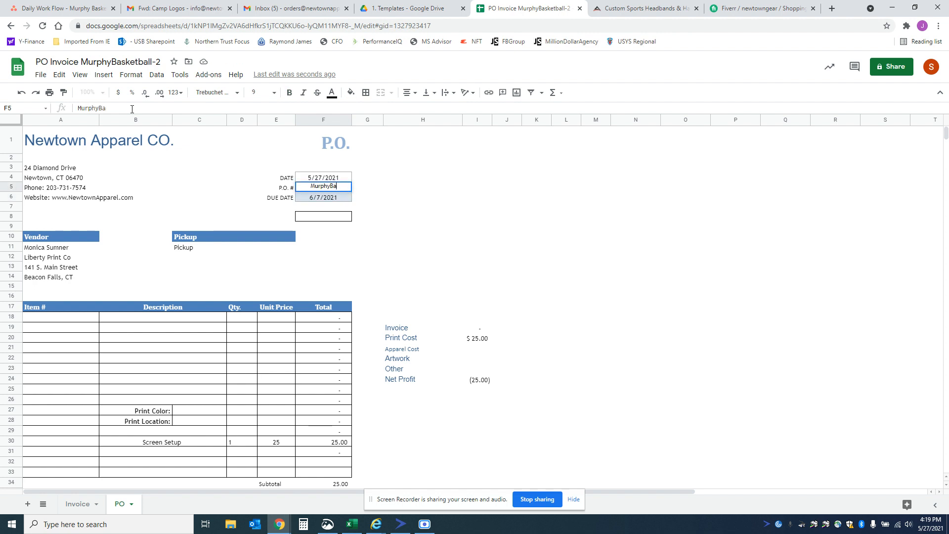
text(sketb)
key(BackSpace)
key(BackSpace)
key(BackSpace)
key(BackSpace)
key(BackSpace)
key(BackSpace)
key(BackSpace)
text(-21-1)
key(Return)
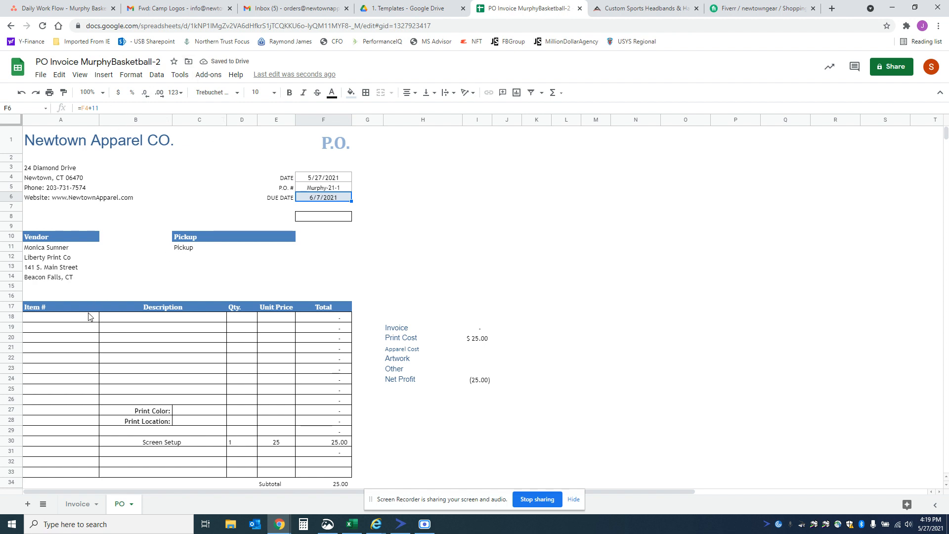
Step: Replace the contact name on the first Vendor line with S&R Decorators
click(59, 250)
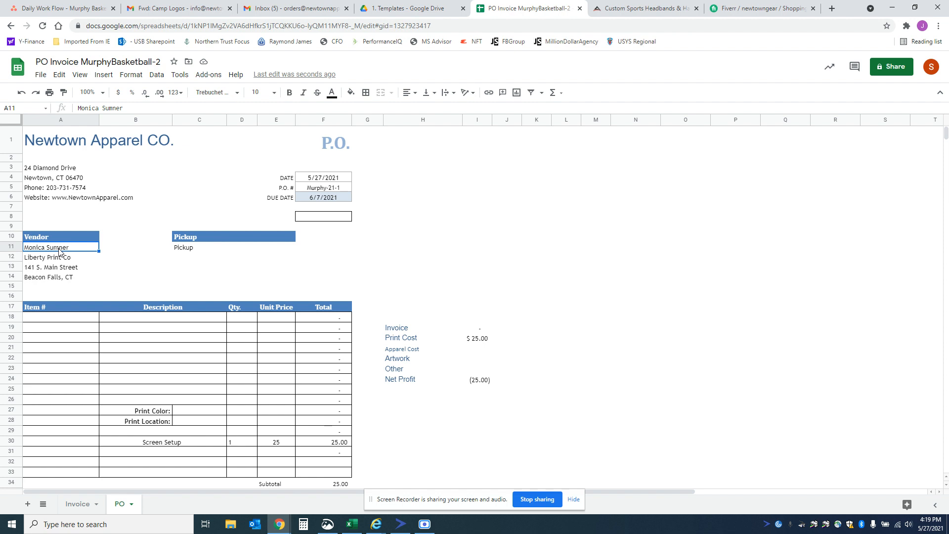
text(S&R)
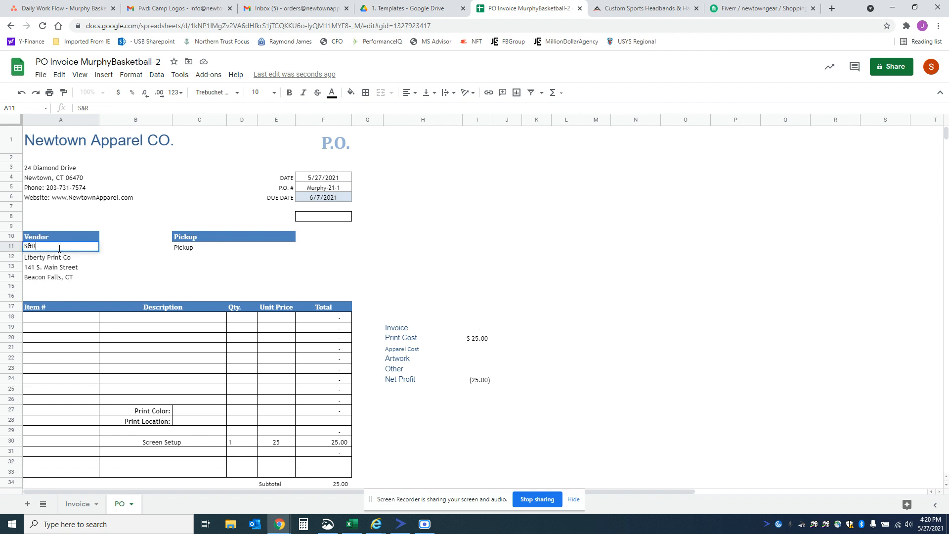
text( Decorators)
key(Return)
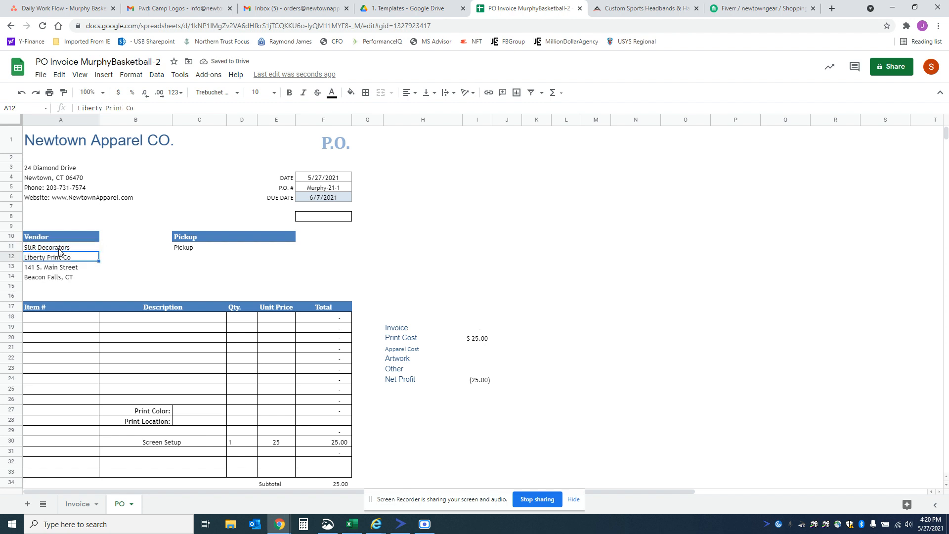
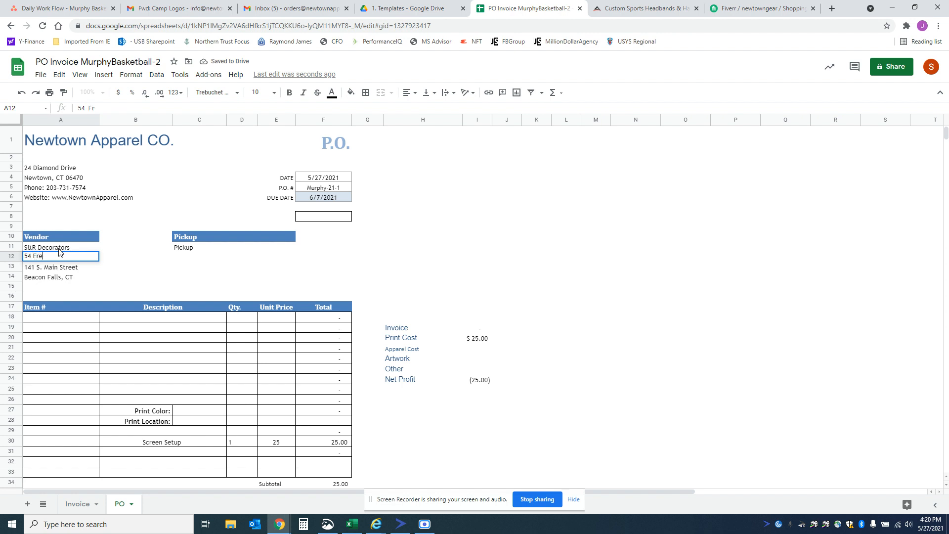
Step: Enter the vendor's street address and its city, state and ZIP code on the two lines below the vendor name
key(Return)
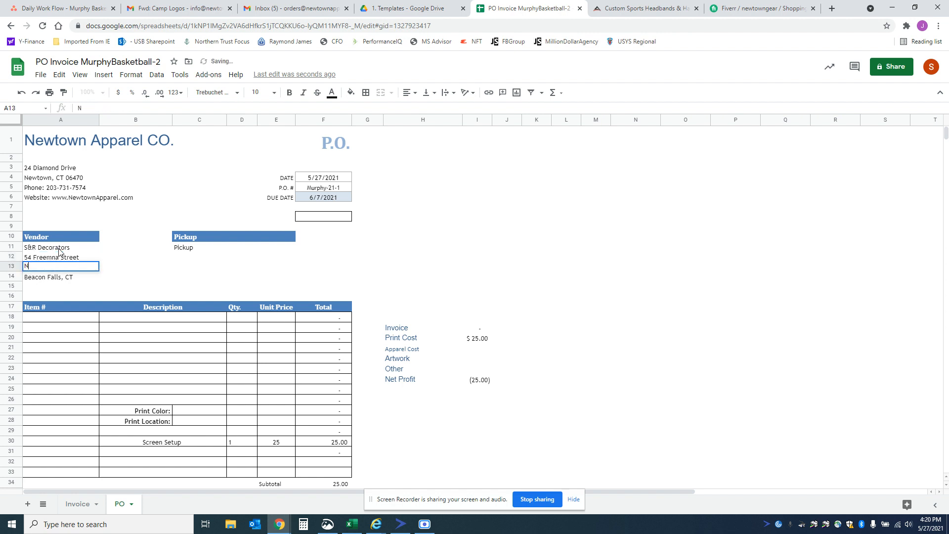
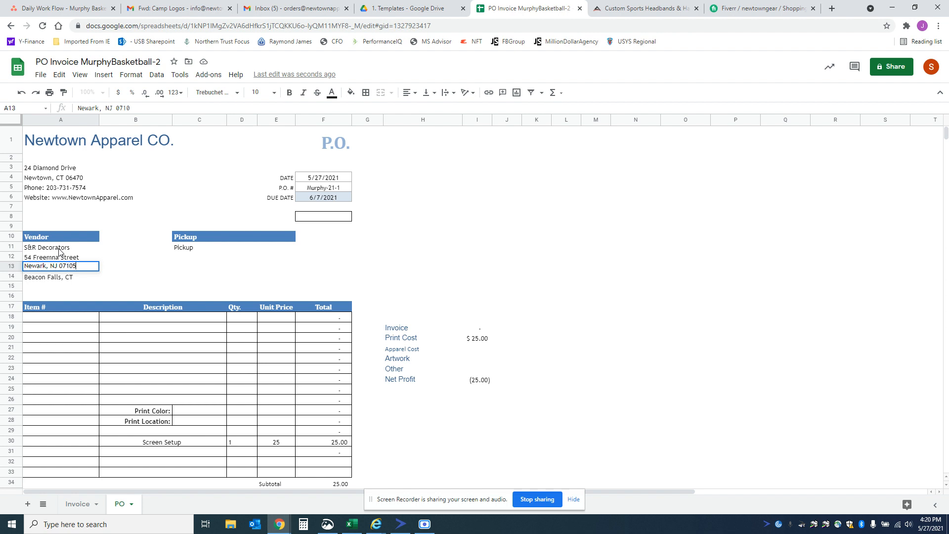
key(Return)
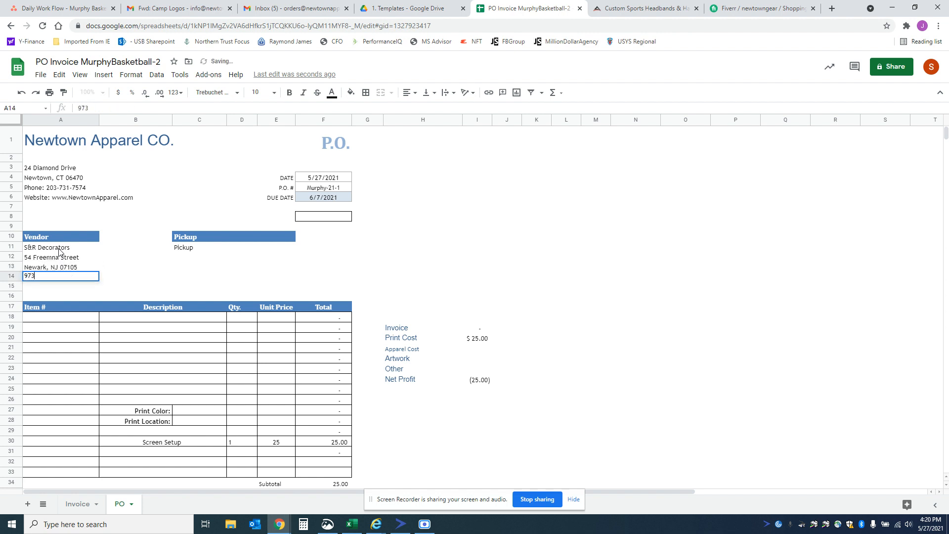
Step: Replace the last line of the Vendor block with the vendor's phone number
key(Return)
key(Down)
key(Down)
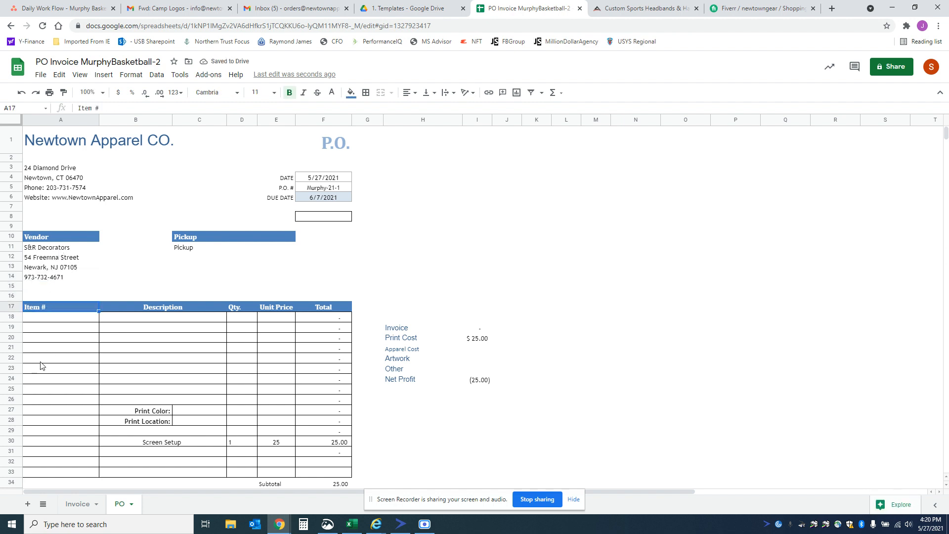
click(75, 320)
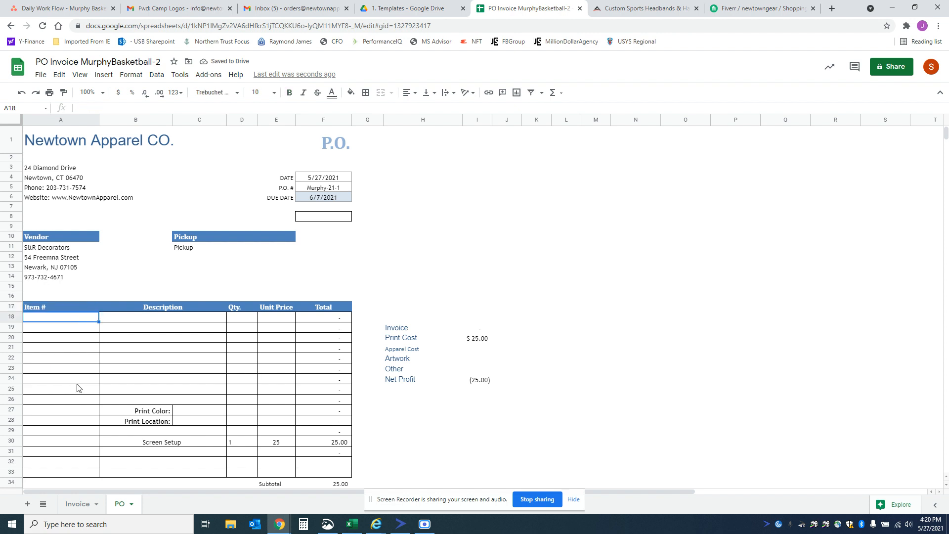
text(PC)
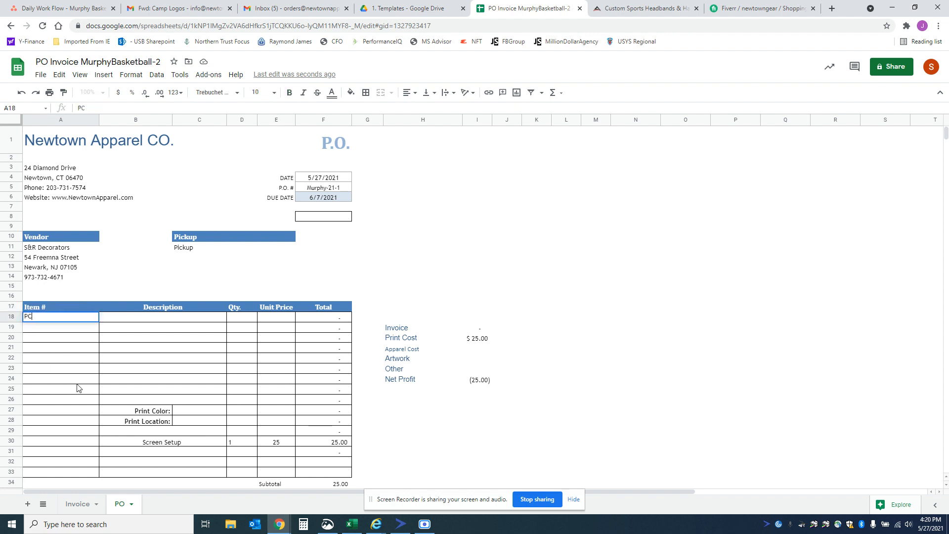
text(380 Deep Navy)
key(Tab)
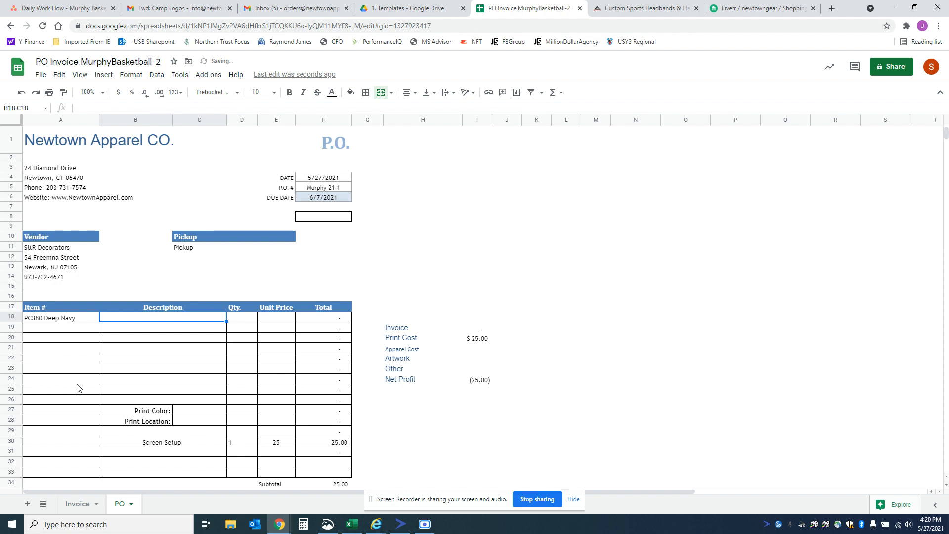
key(Left)
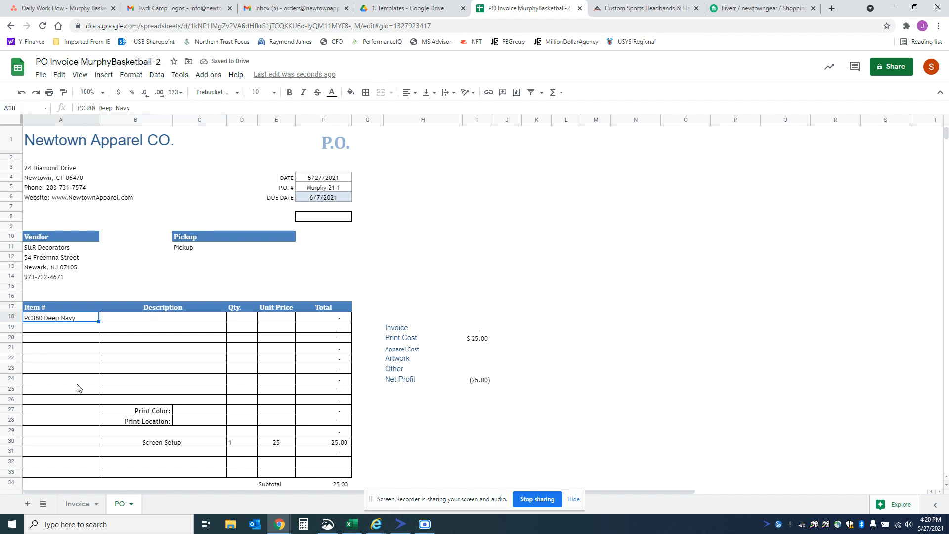
key(Delete)
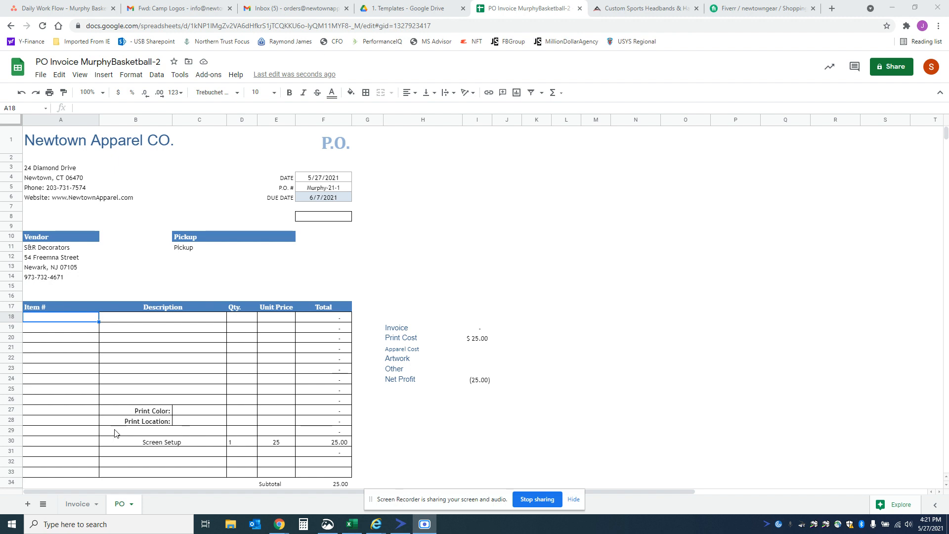
Step: Enter PC61 Navy as the first item and Adult Cotton Tshirt as its description
click(90, 320)
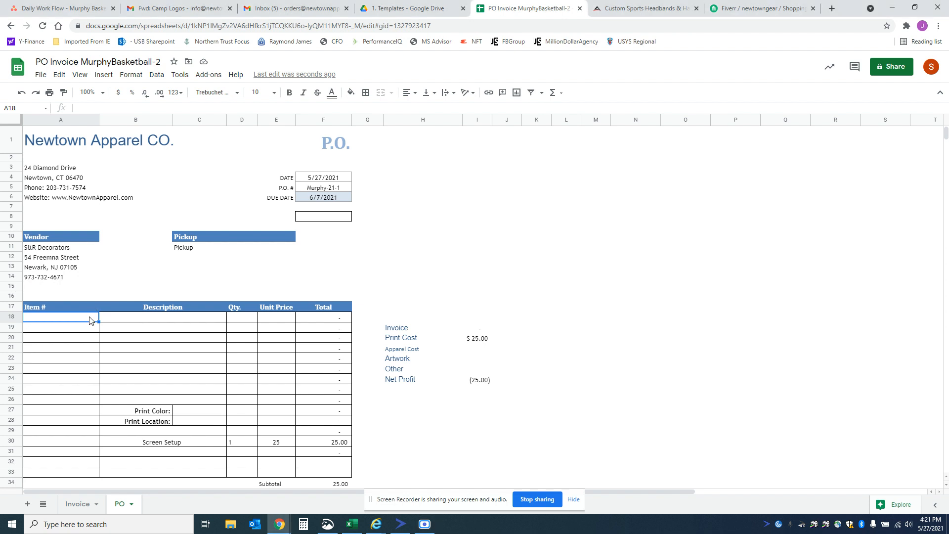
text(PC61 Navy)
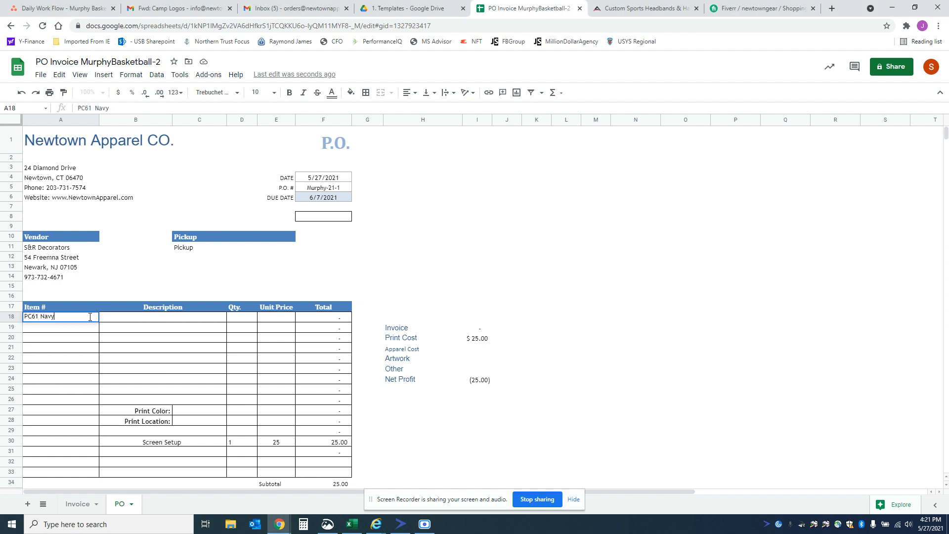
key(Tab)
text(Adult)
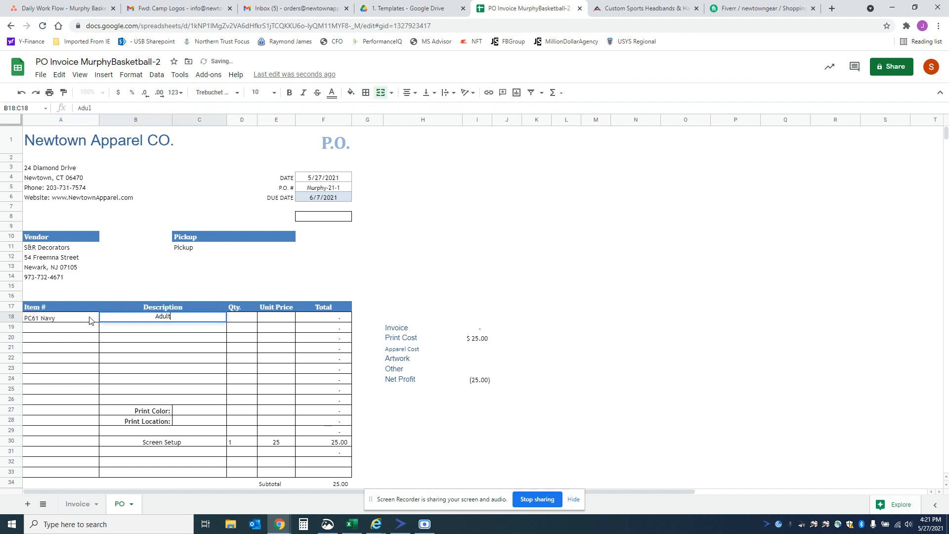
text( Cotton Tshirt)
key(Return)
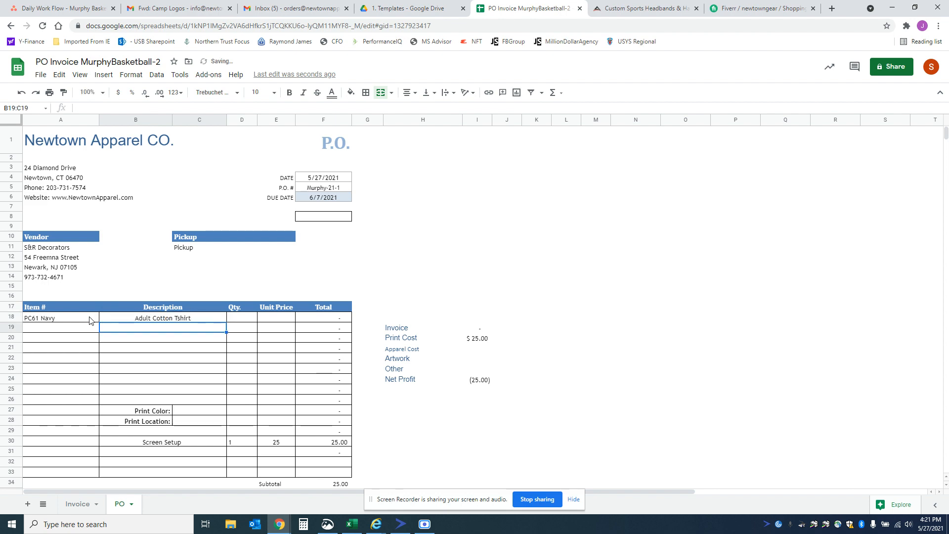
Step: Look up the adult T-shirt sizes in the customer's order email and enter S-75 M-75 below the Adult Cotton Tshirt description
click(178, 9)
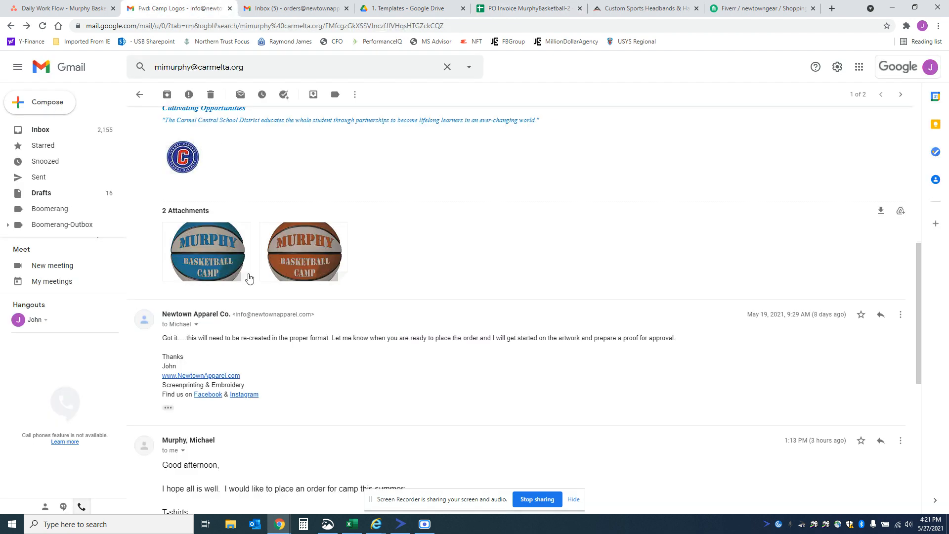
scroll(283, 334, down, 3)
scroll(284, 334, down, 1)
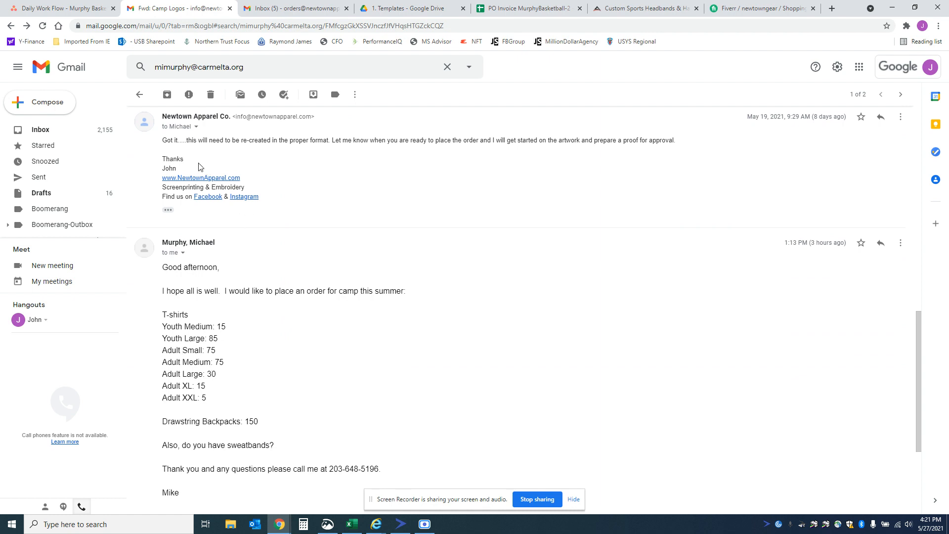
click(520, 12)
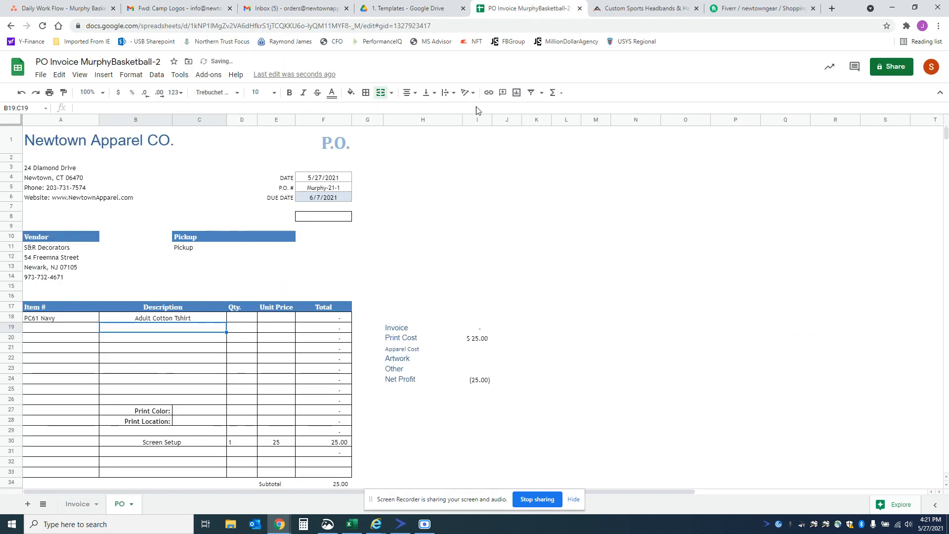
key(Down)
text(S-)
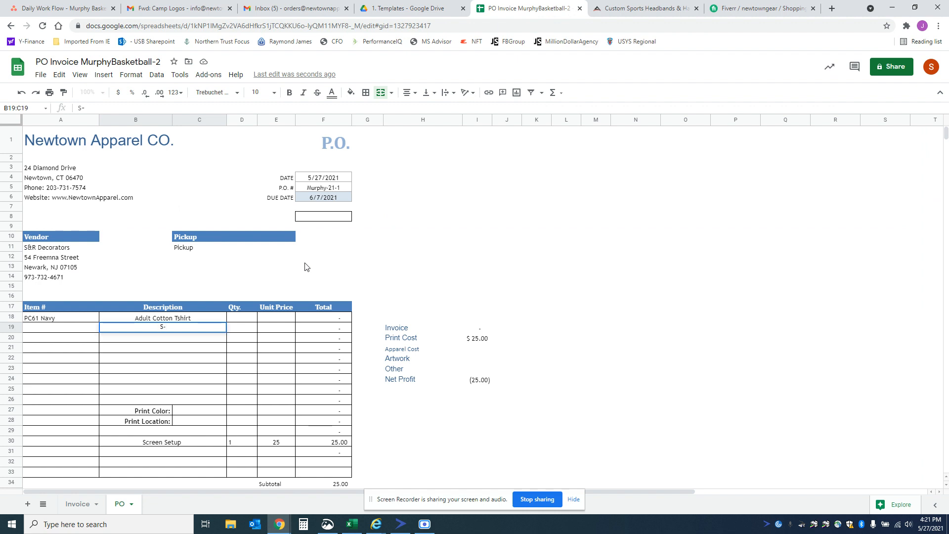
text(75 M-75)
Step: Recheck the customer's order email and complete the adult size line with L-30 XL-15
click(210, 10)
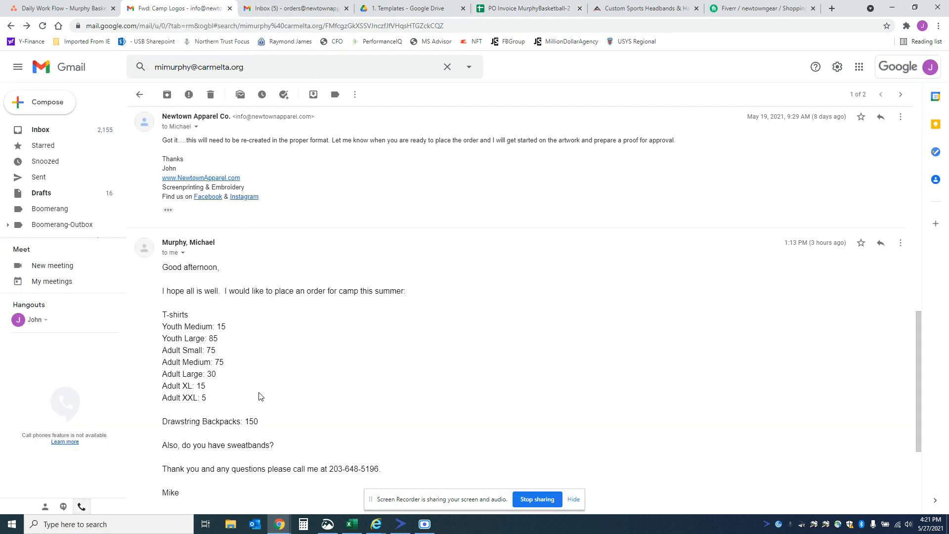
click(288, 15)
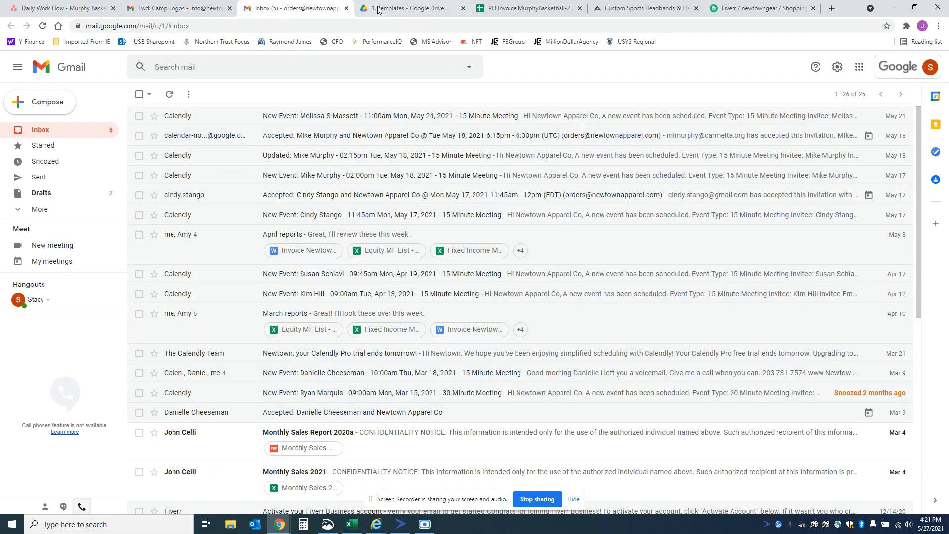
click(519, 15)
text(L)
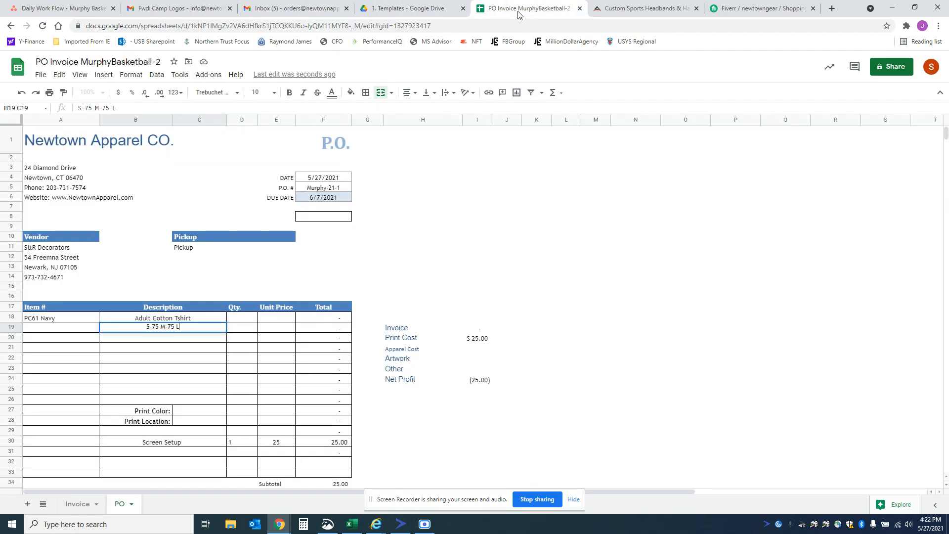
text(-30 XL-15)
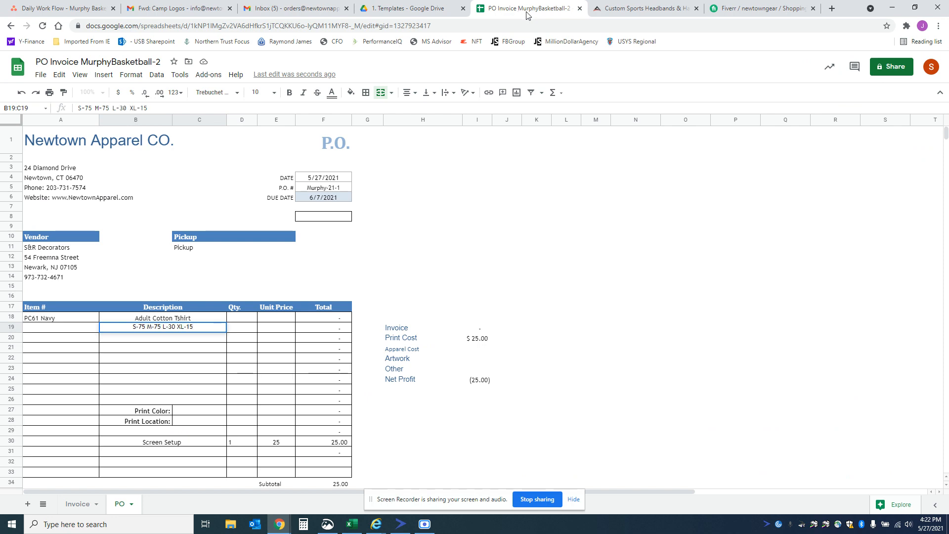
click(182, 8)
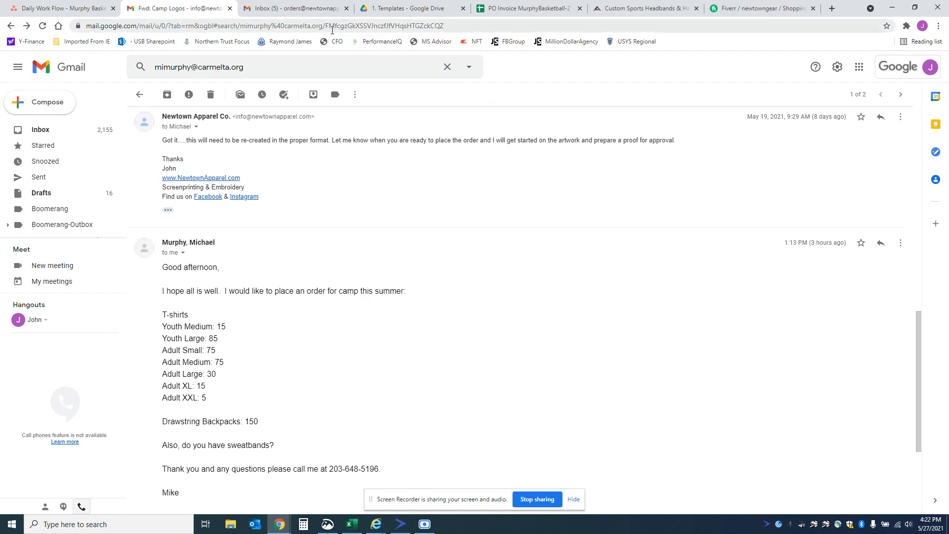
click(510, 7)
key(Return)
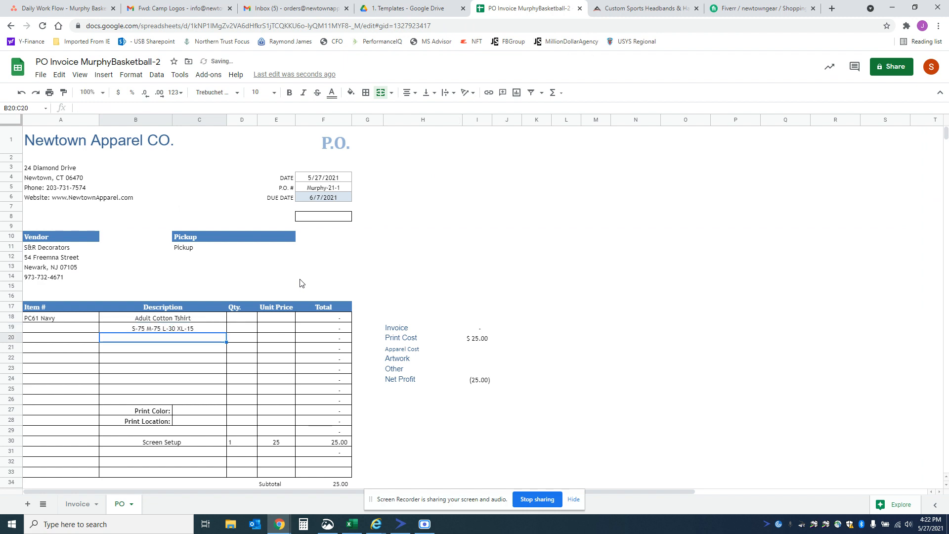
Step: Enter XXL-5 as a second size line below the other Adult Cotton Tshirt sizes
text(XXL_)
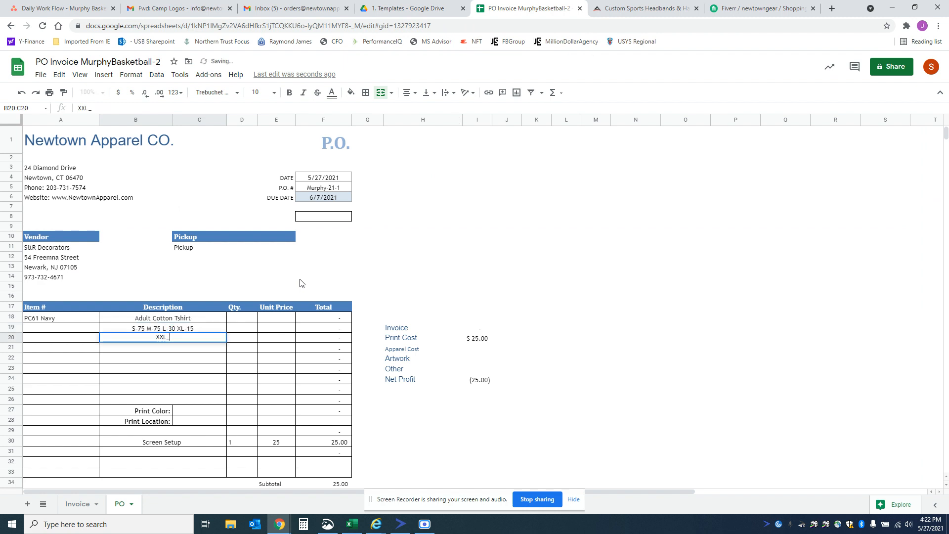
key(BackSpace)
text(-5)
key(Tab)
Step: Enter the adult shirt quantities: =75+75+30+15 for the S to XL line and 5 for the XXL line
key(Up)
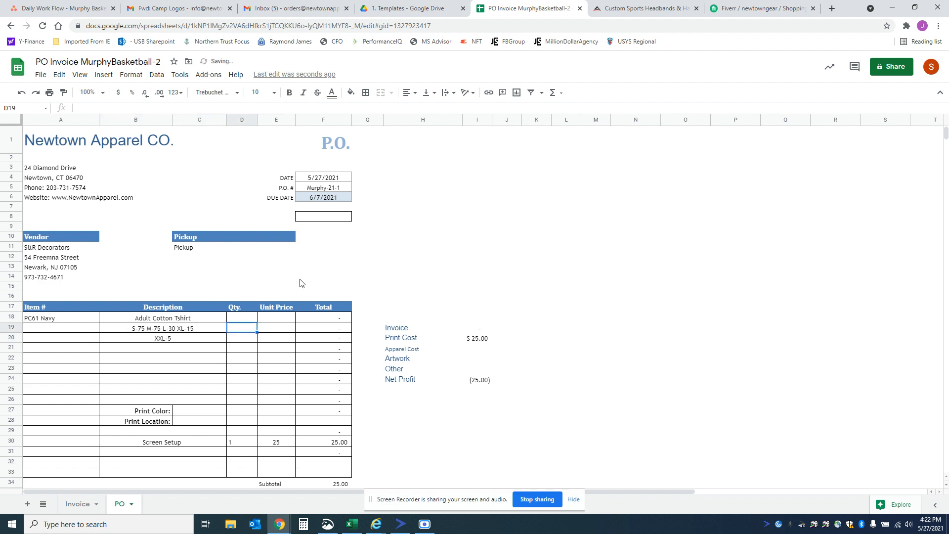
text(=75)
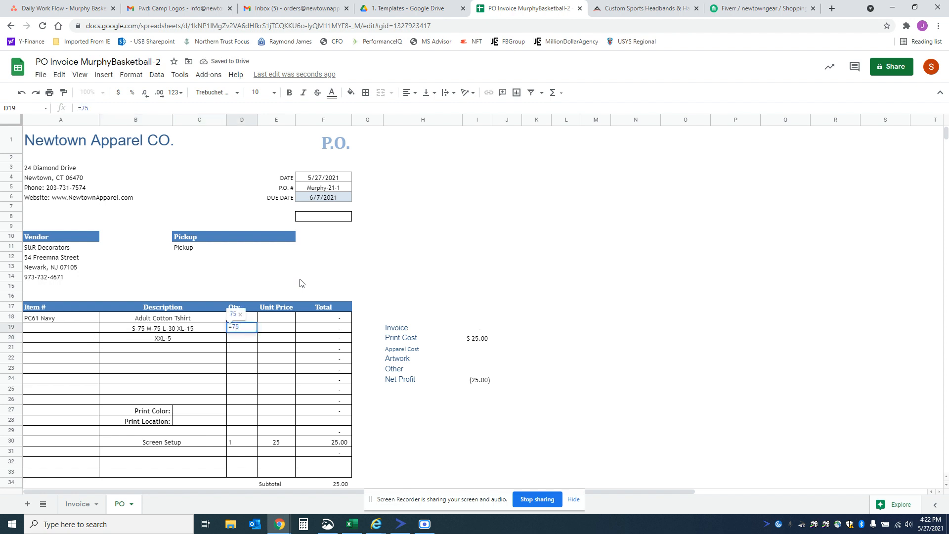
text(+75+3)
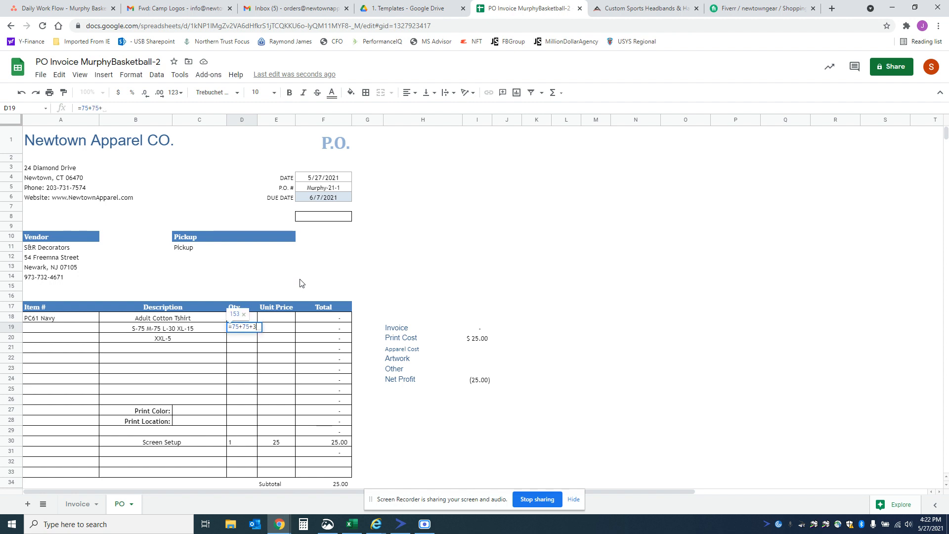
text(0+15)
key(Return)
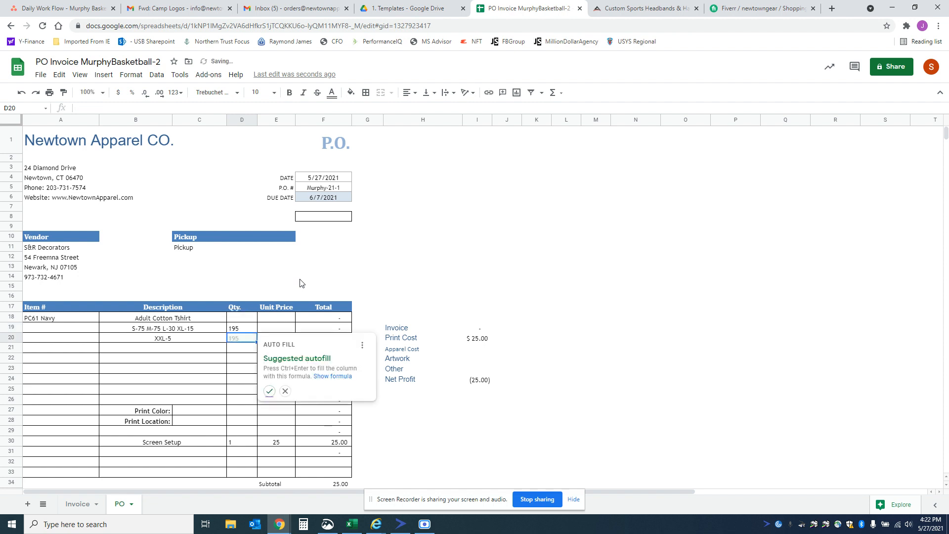
text(5)
key(Return)
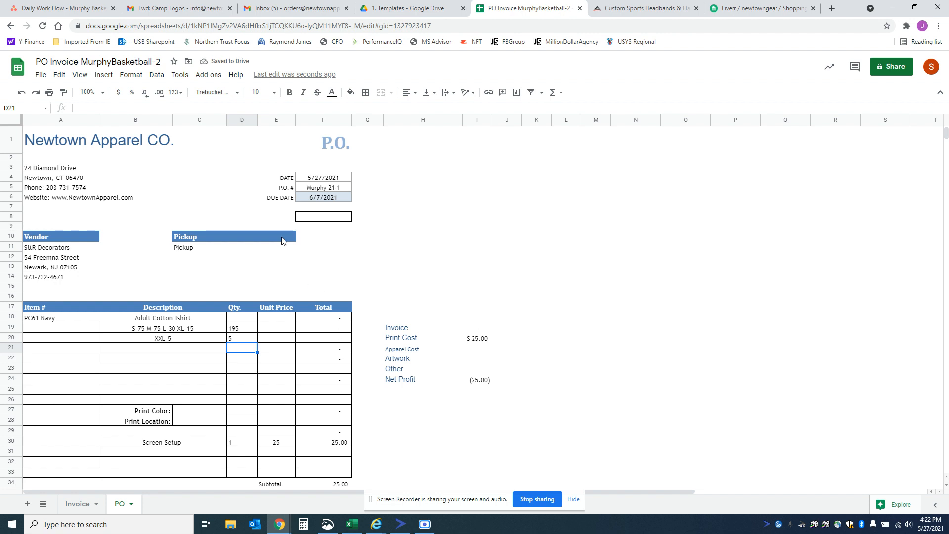
Step: Check the customer's order email for youth shirts and add item PC61Y Navy with the description Youth Cotton Tshirt in row 21
click(176, 10)
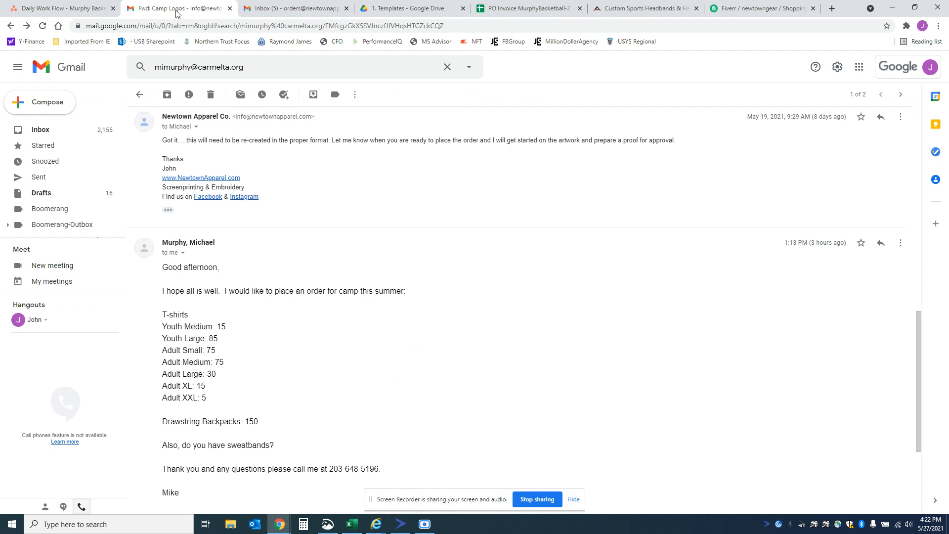
click(522, 10)
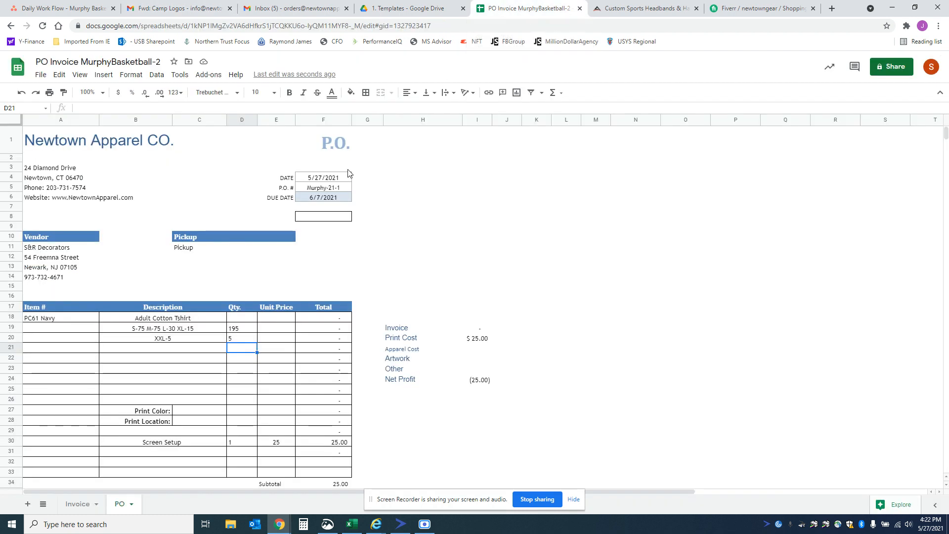
click(88, 352)
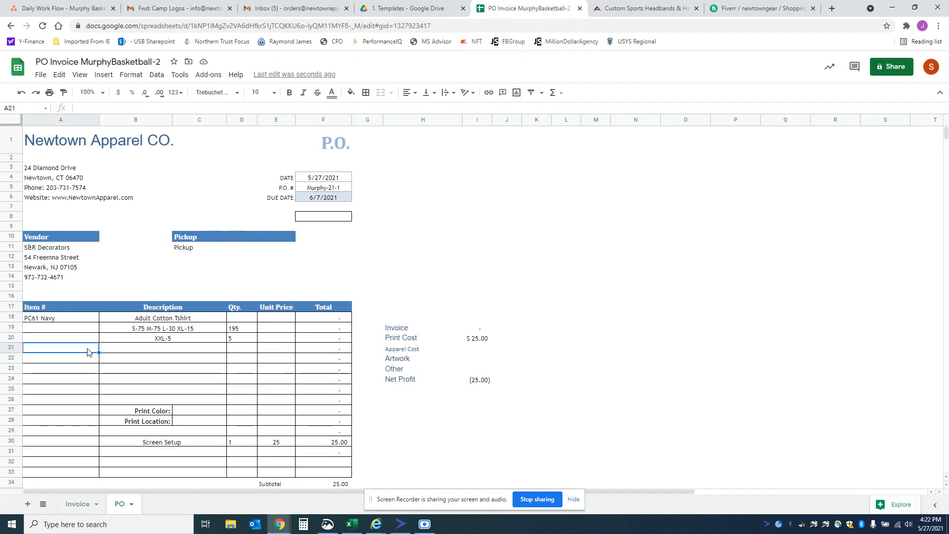
text(PC61Y)
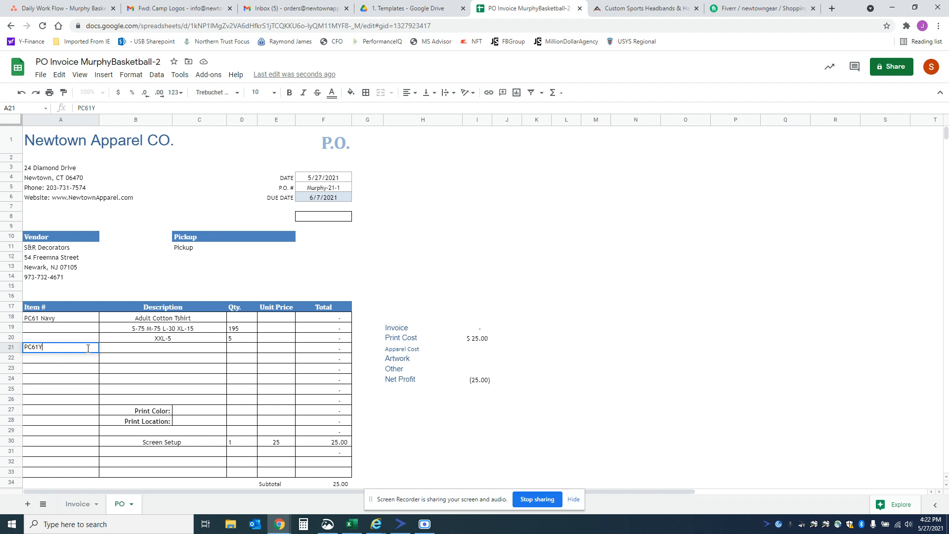
text( Navy)
key(Tab)
text(Youth )
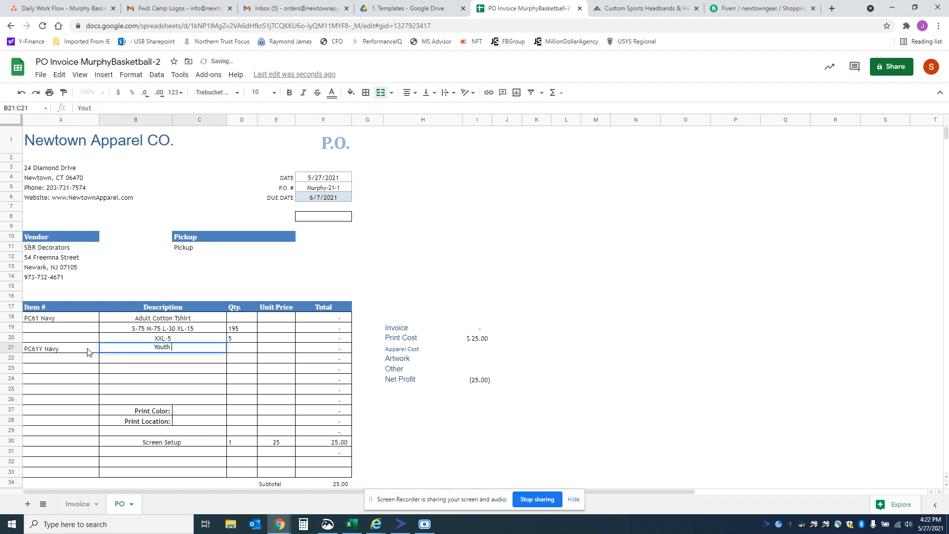
text(Cotto)
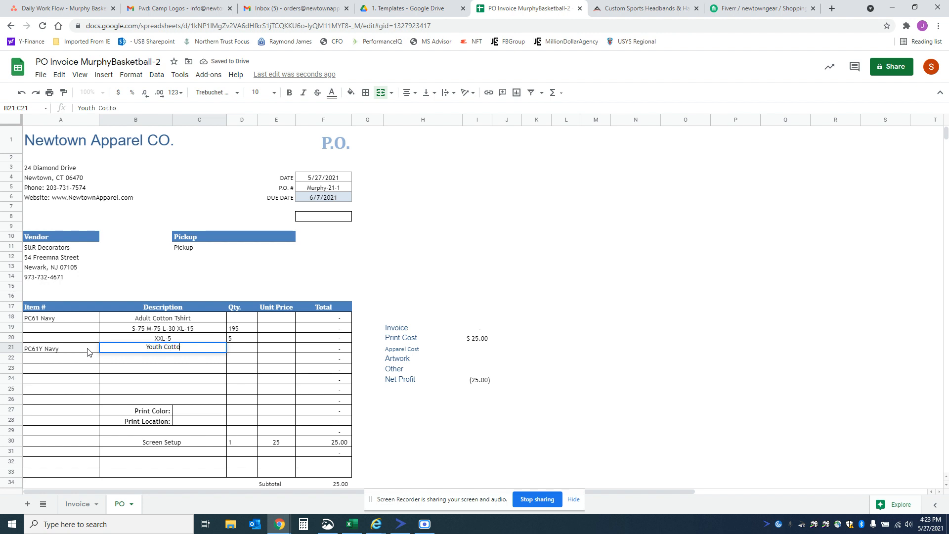
text(n Tshirt)
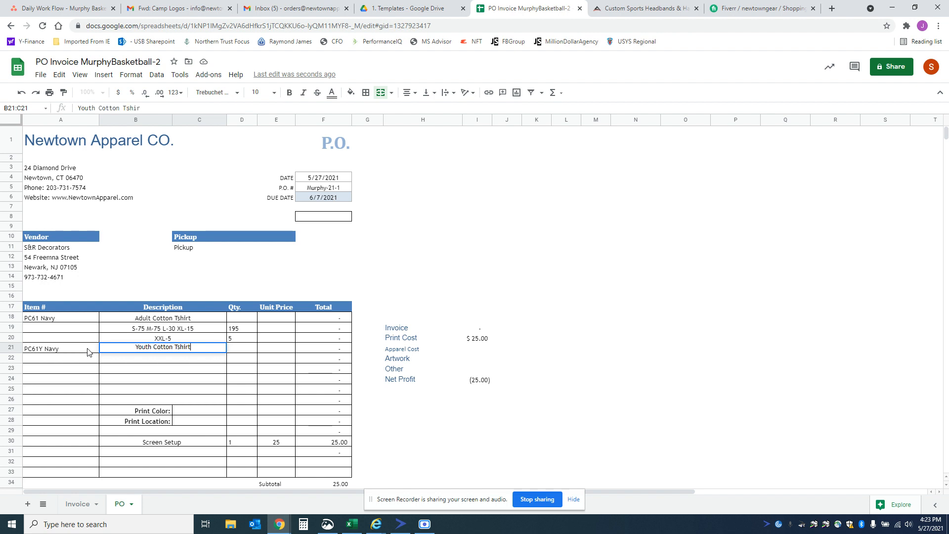
key(Return)
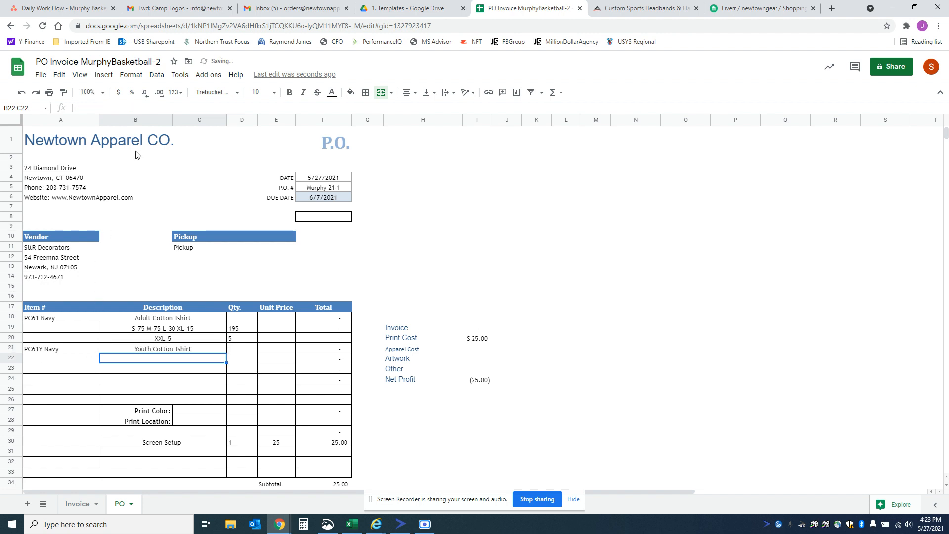
Step: Look up the youth sizes in the customer's order email and enter YM-15 YL-85 below the Youth Cotton Tshirt description
click(193, 11)
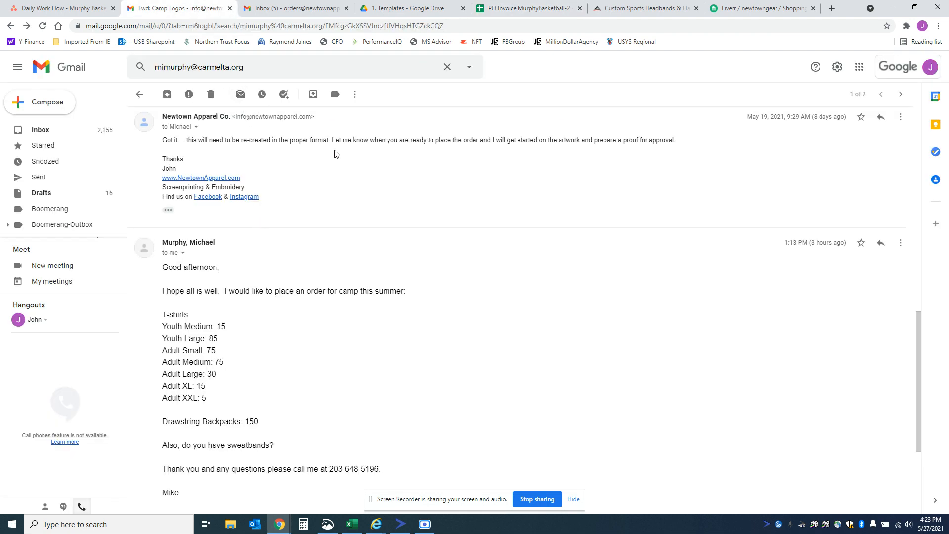
click(527, 9)
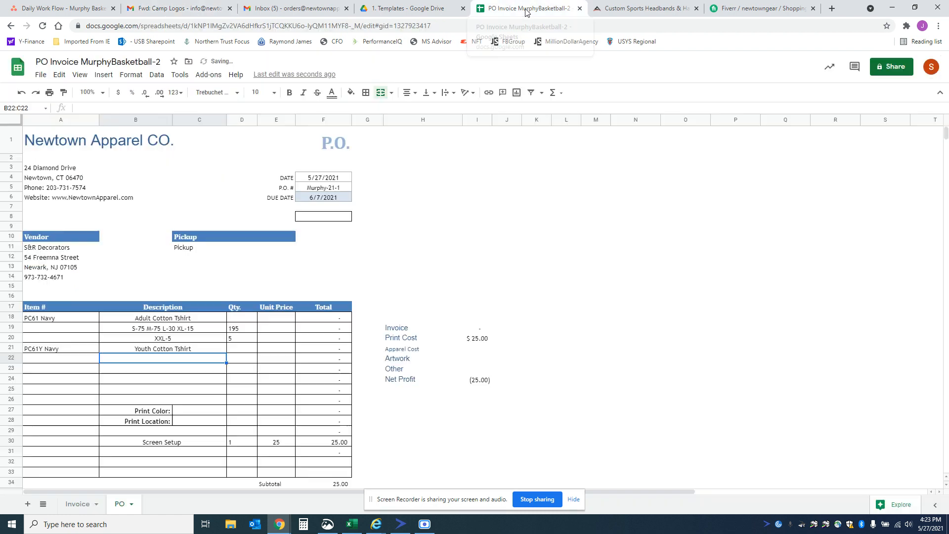
text(YM-)
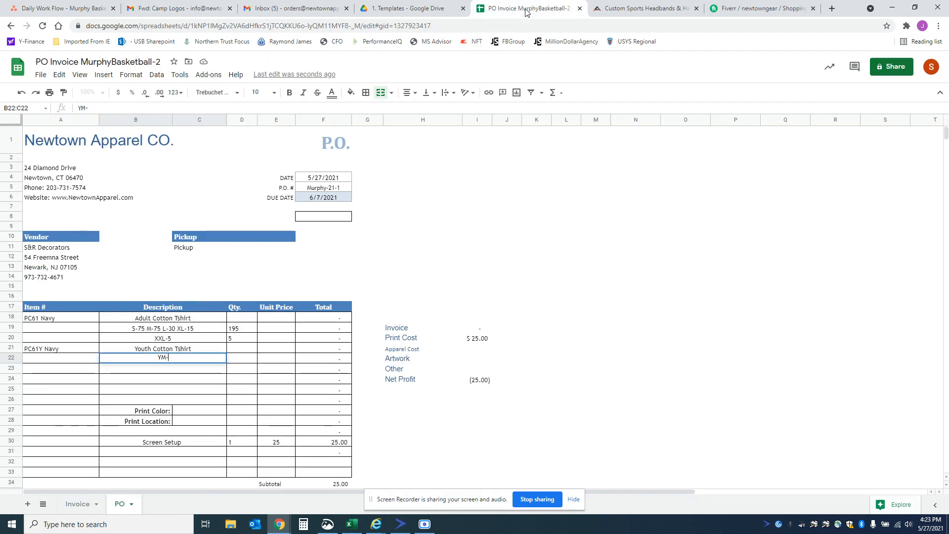
text(15 YL-85)
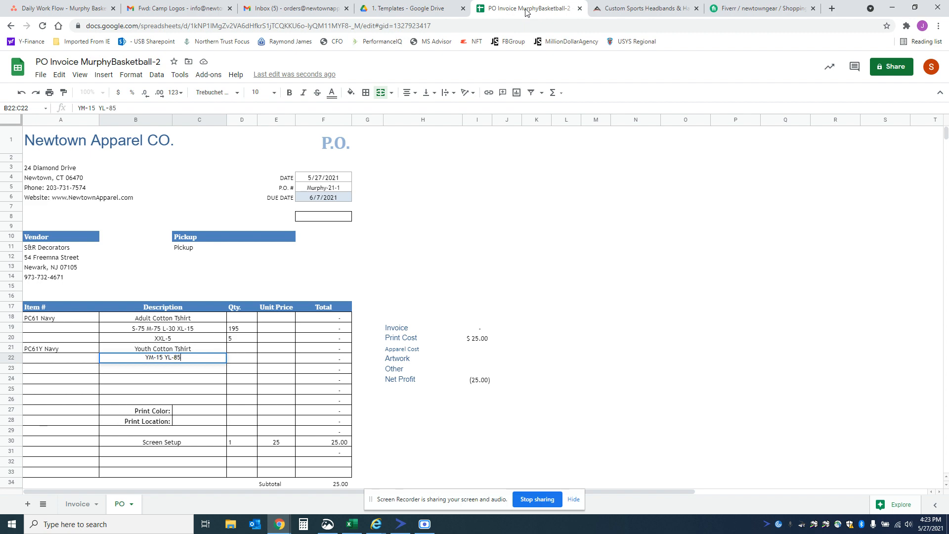
click(156, 13)
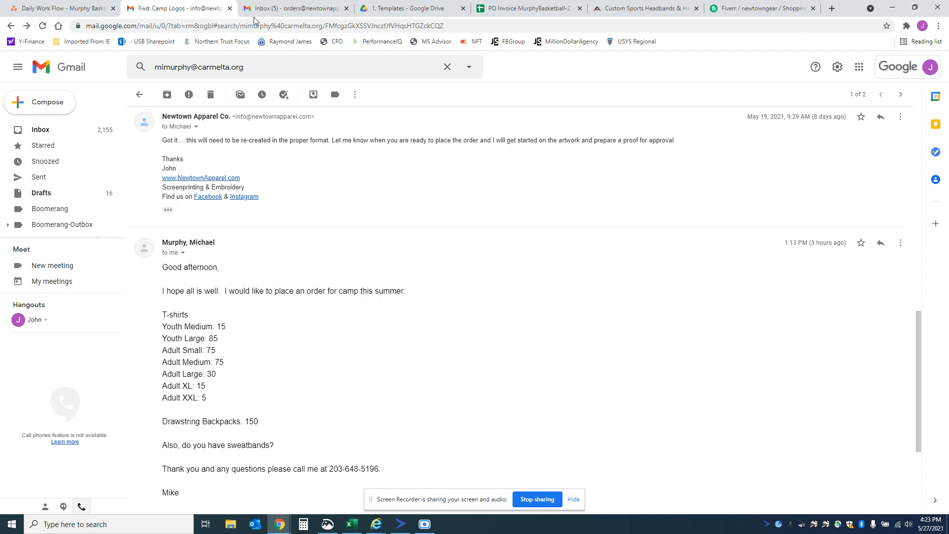
click(533, 10)
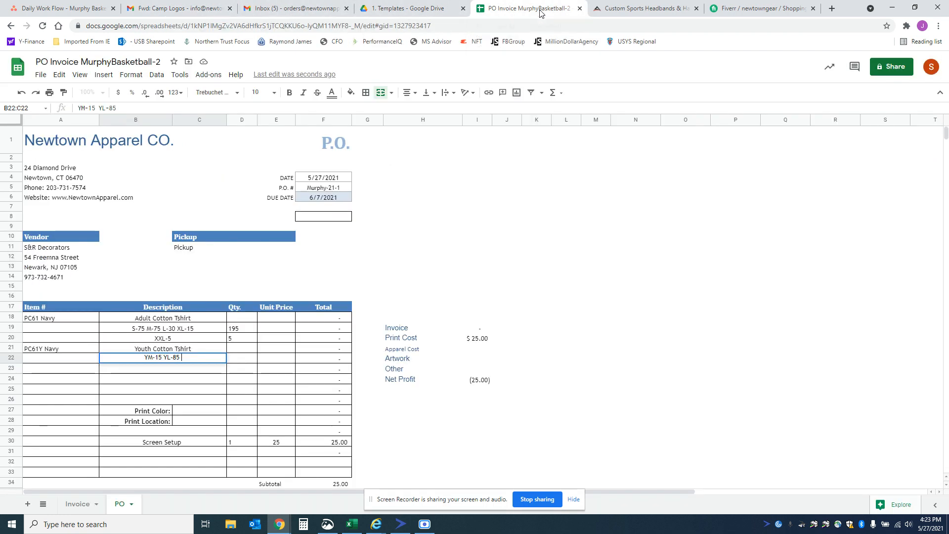
Step: Enter the youth size line's quantity as the formula =15+85
click(246, 362)
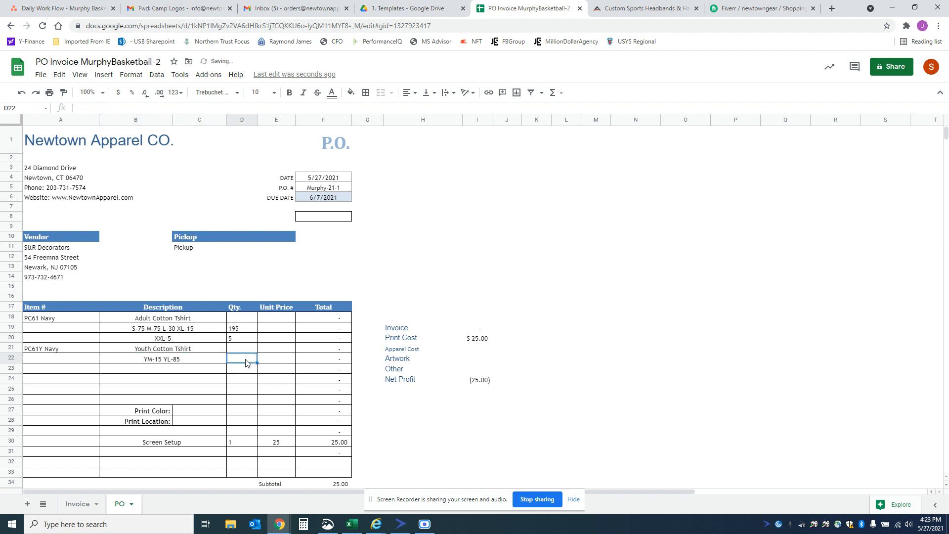
text(=)
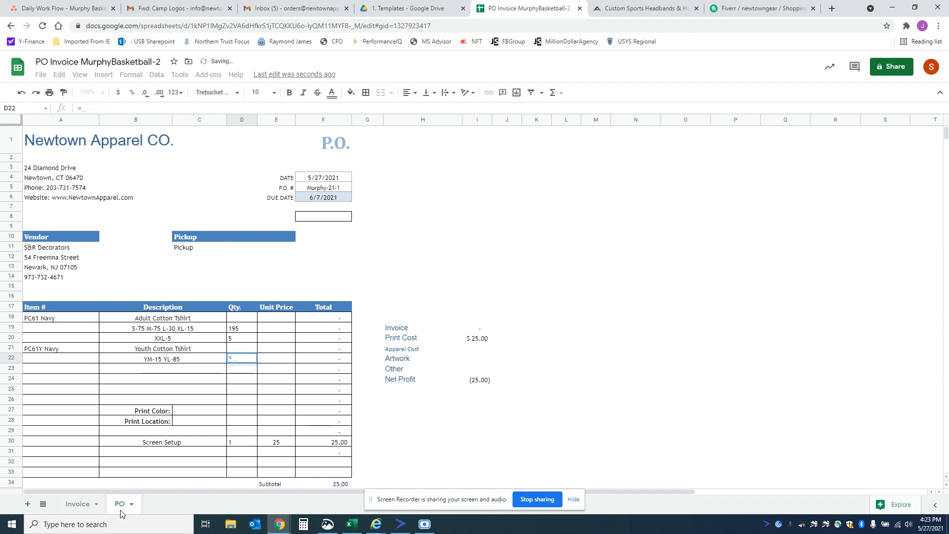
text(15+85)
key(Return)
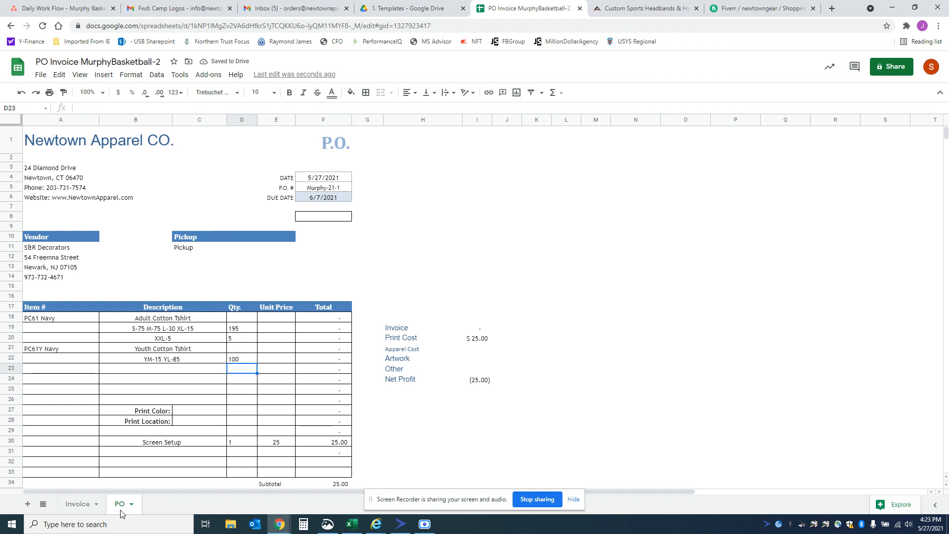
Step: Total all the shirt quantities with a SUM formula in cell D24
key(Down)
text(=sum()
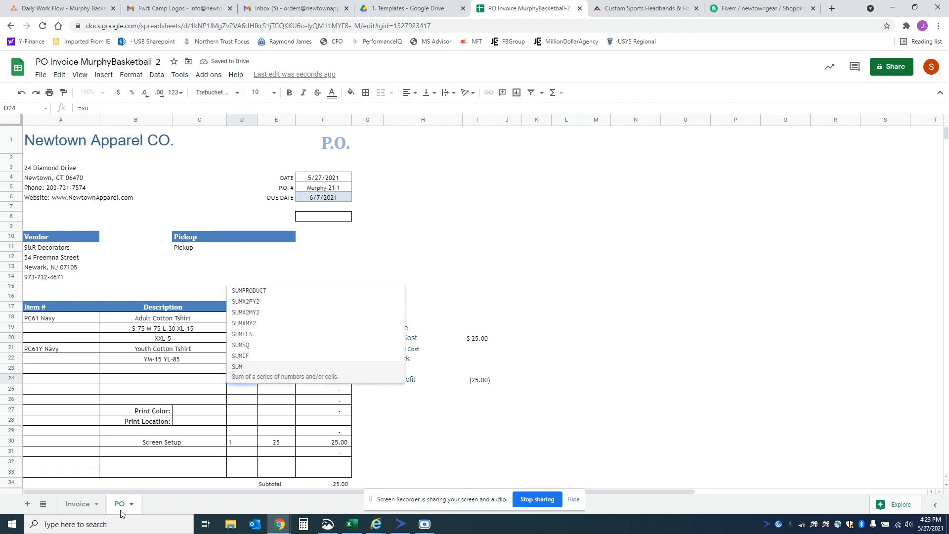
key(Up)
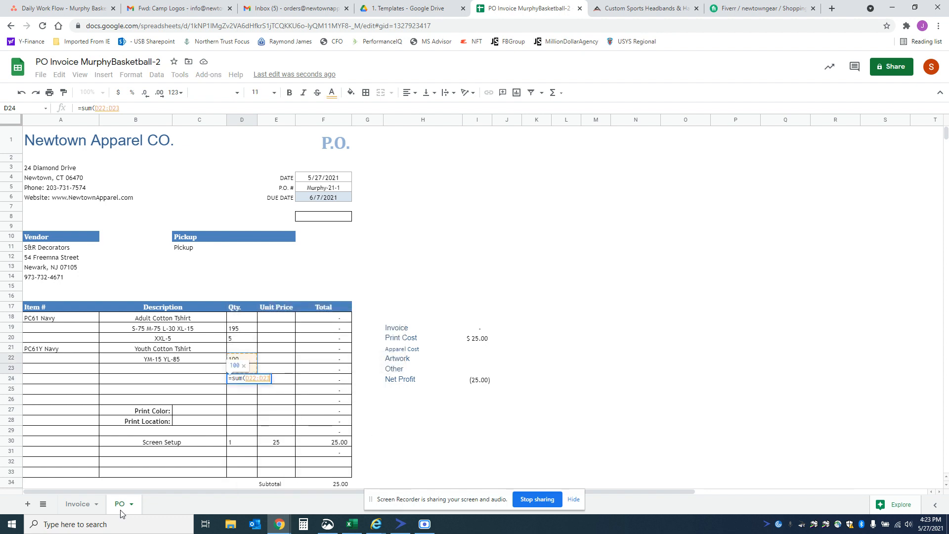
key(shift+Up)
key(shift+Up)
key(shift+Up)
key(shift+Up)
key(Return)
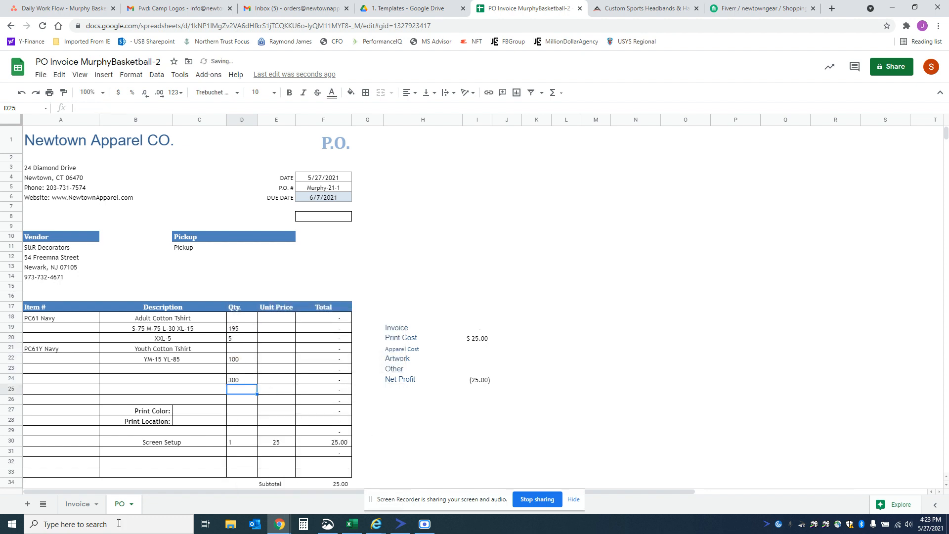
Step: Set the print color to White and the print location to Front
click(194, 412)
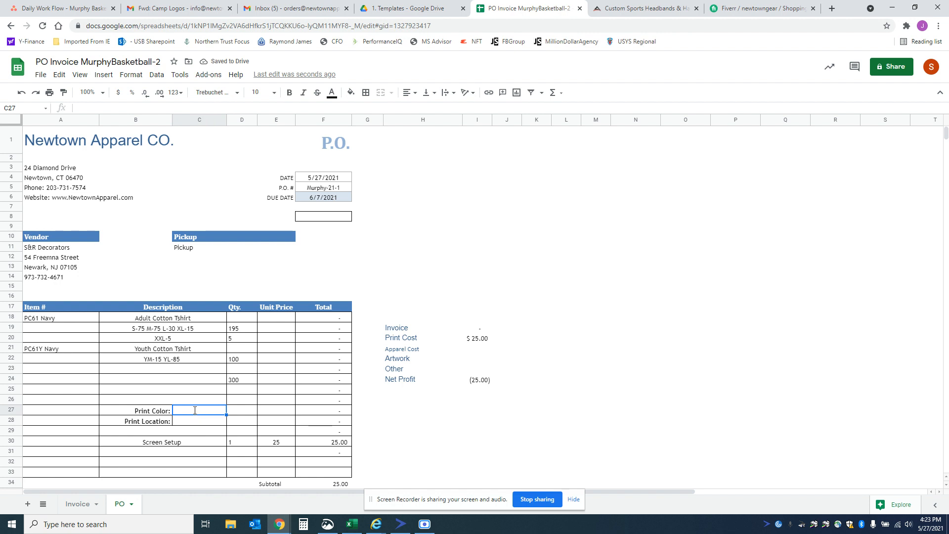
text(White)
key(Return)
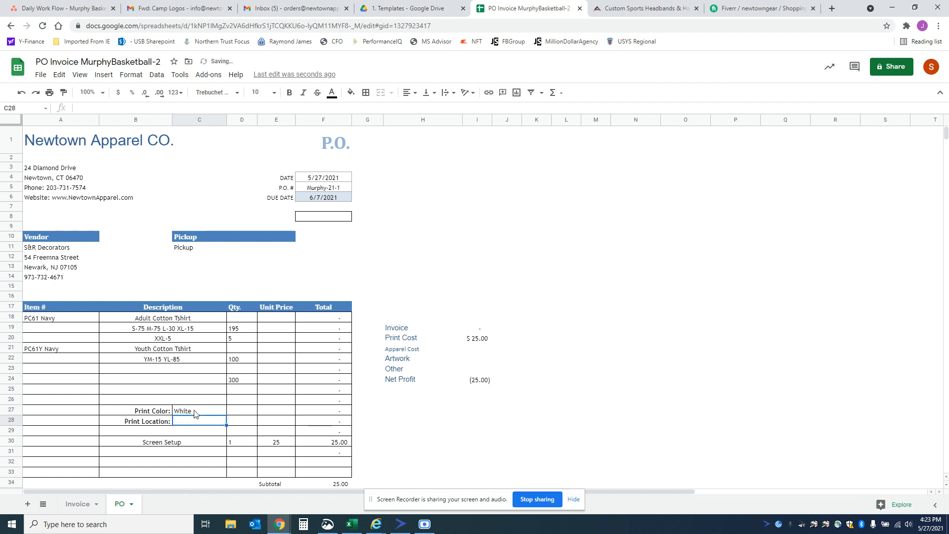
text(Front)
key(Tab)
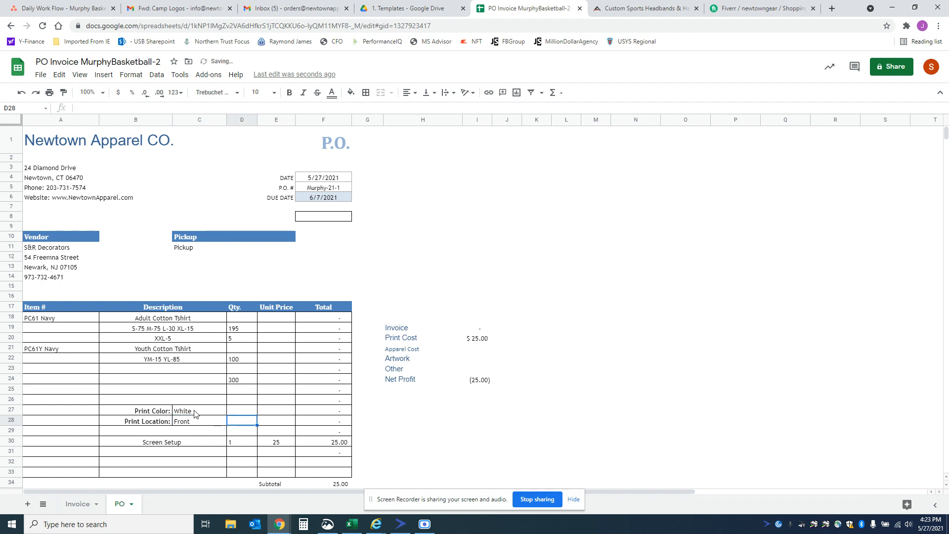
Step: Set the Screen Setup unit price to 20
key(Down)
key(Down)
key(Tab)
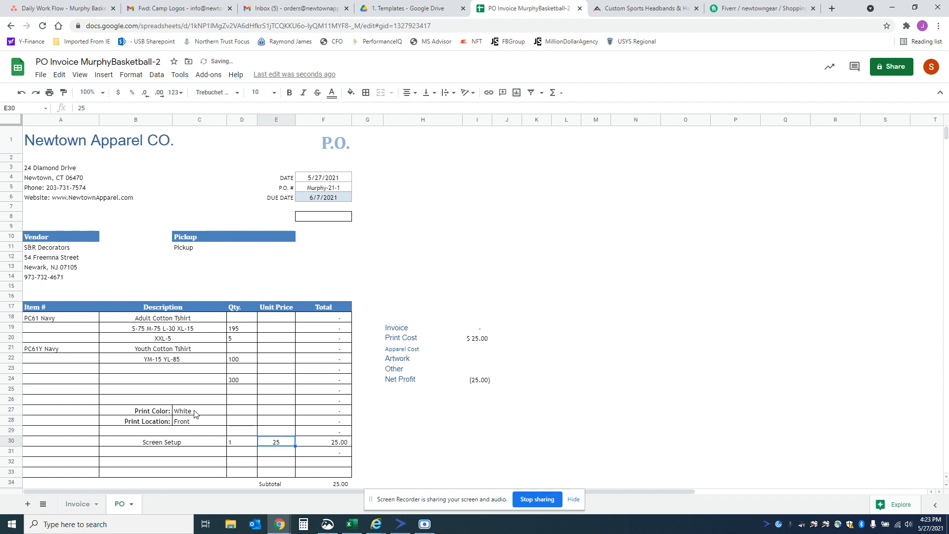
text(20)
key(Up)
key(Up)
key(Up)
key(Up)
key(Up)
key(Up)
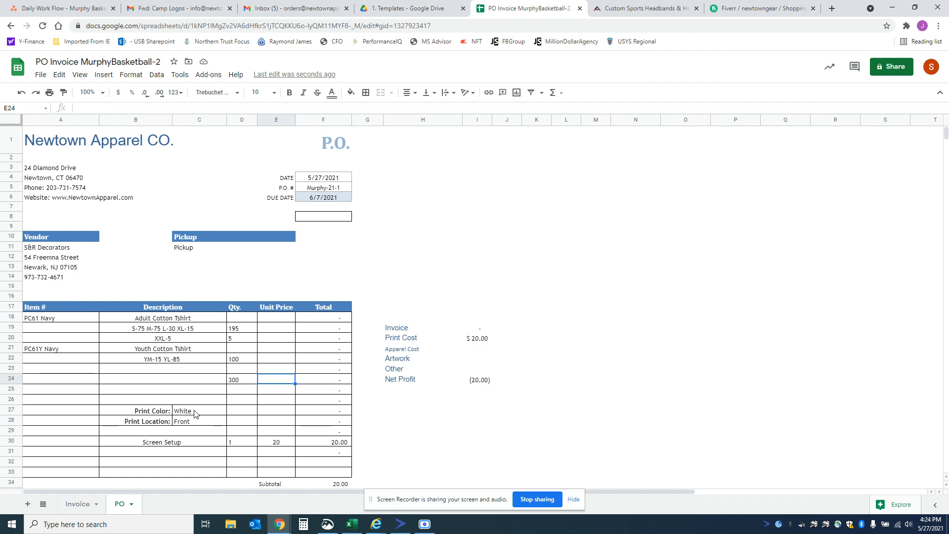
Step: Enter the unit price for the total shirt quantity in row 24 as =.65+.20 and review the purchase order totals
text(=.65)
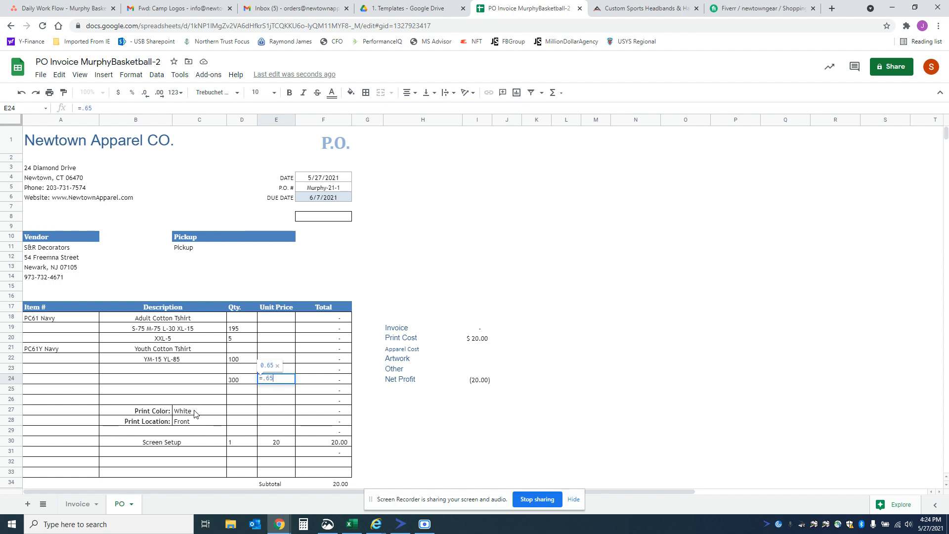
text(+.2)
text(0)
key(Return)
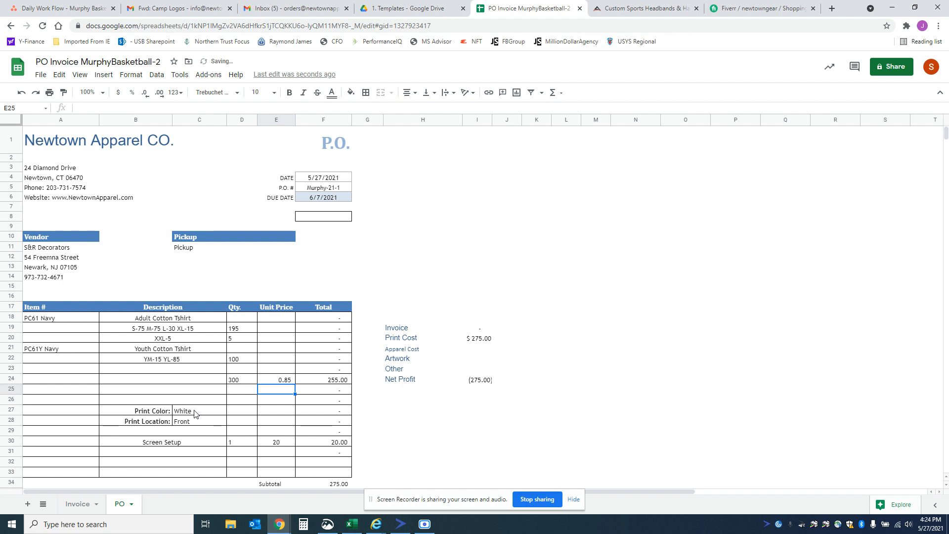
scroll(254, 460, down, 1)
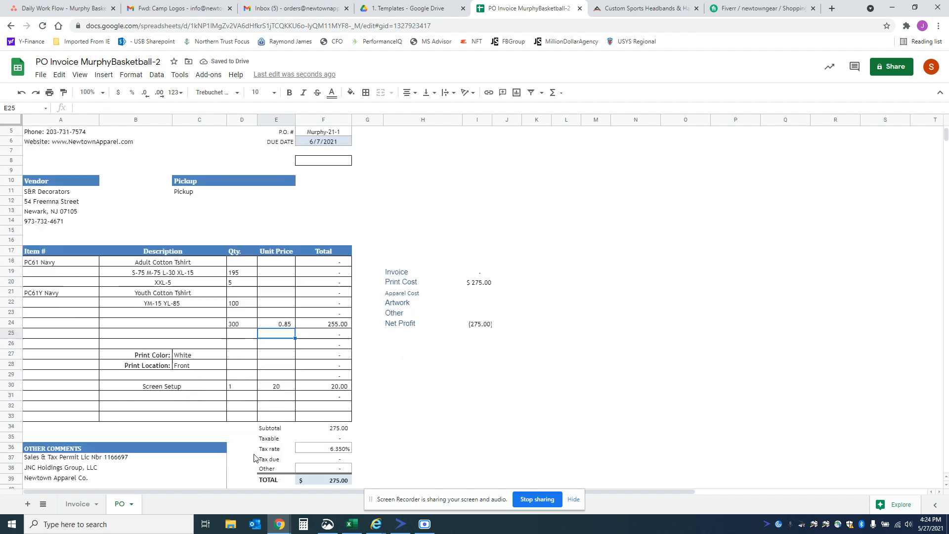
scroll(254, 457, up, 1)
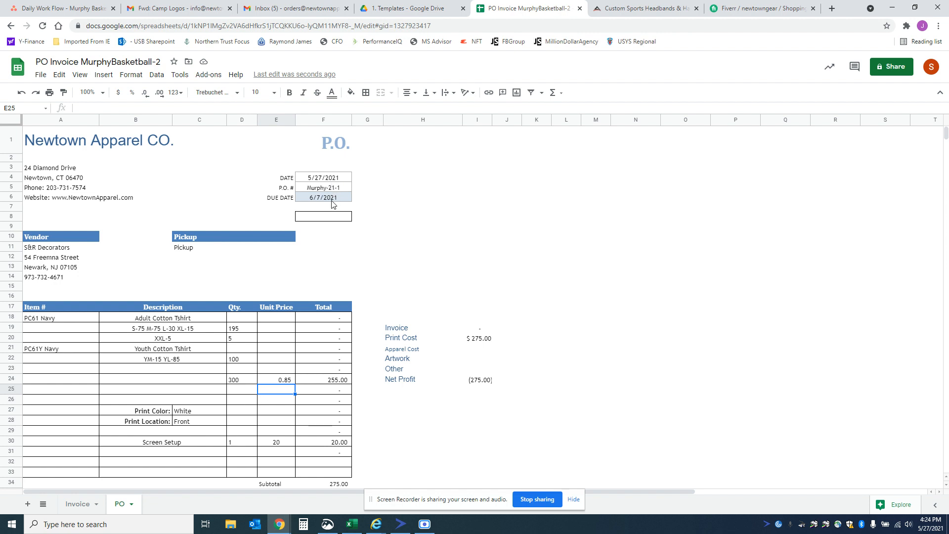
Step: Change the due date label in cell E6 of the purchase order to SHIP DATE
click(289, 199)
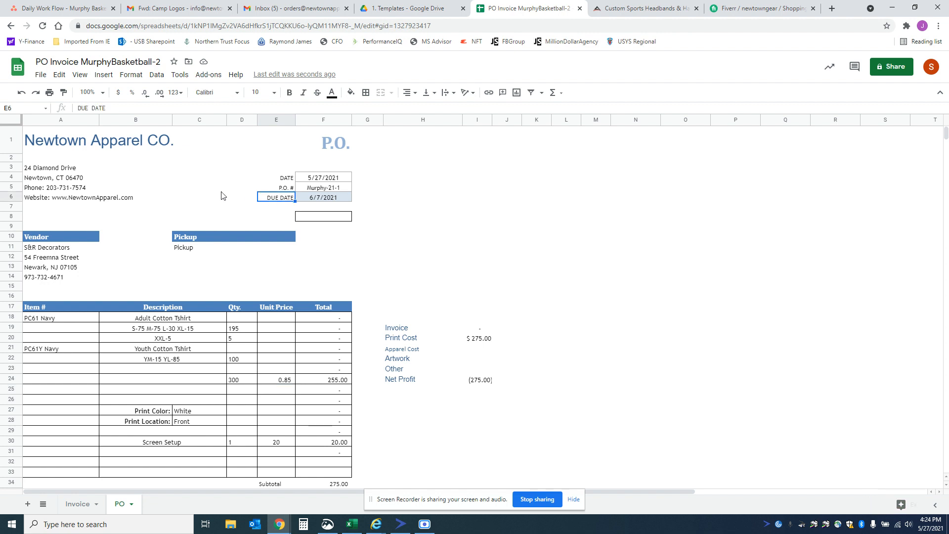
double_click(82, 108)
text(SHIP)
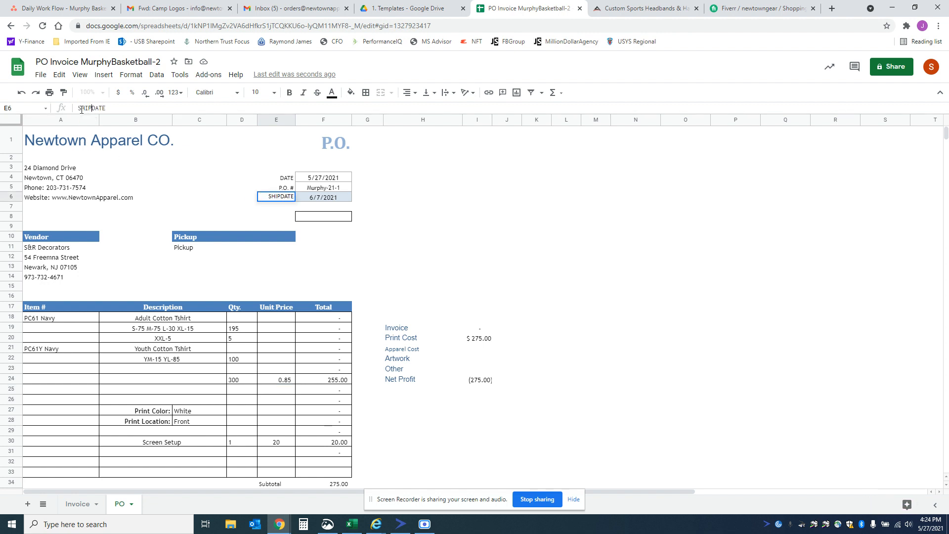
key(Return)
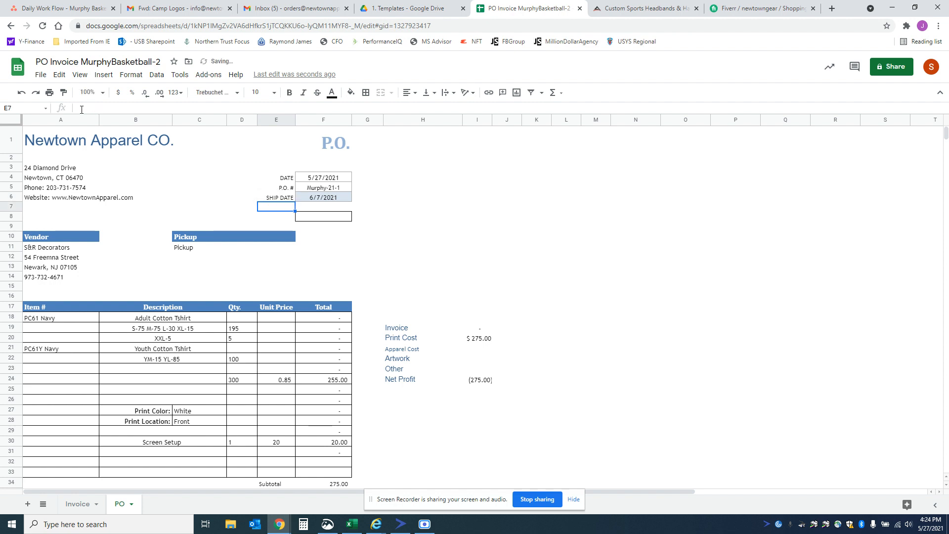
Step: Copy the shirt items, descriptions and quantities in A18:D24 of the PO sheet to the Invoice sheet, starting at A18
scroll(124, 236, down, 1)
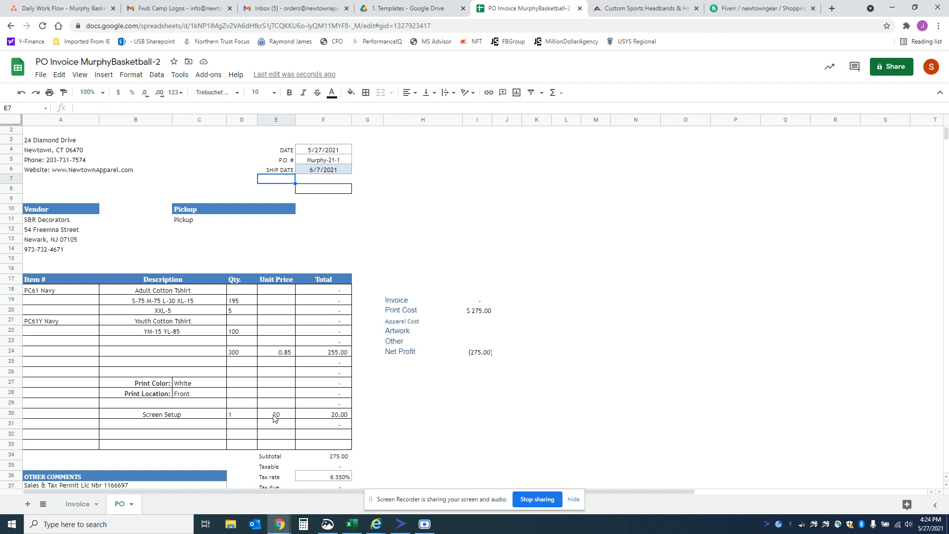
scroll(276, 419, up, 1)
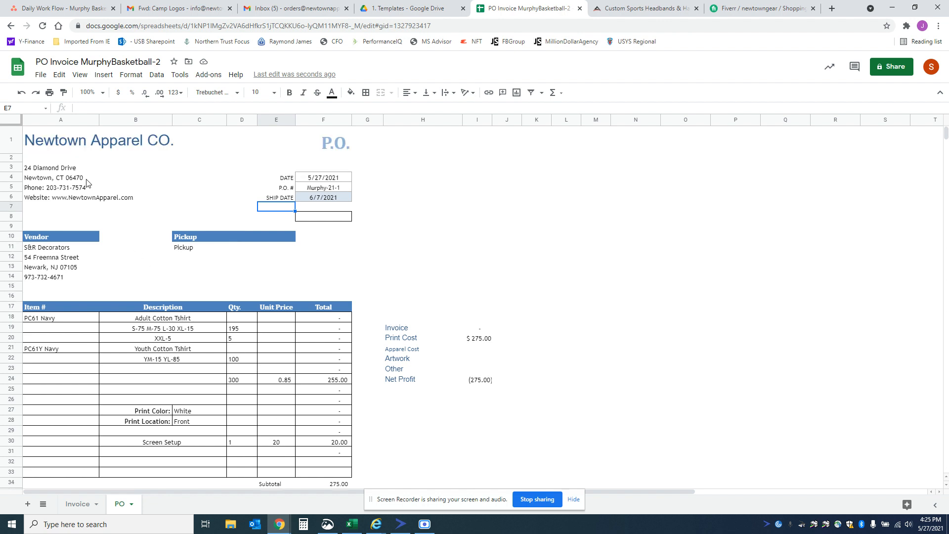
drag(59, 320, 234, 384)
key(ctrl+c)
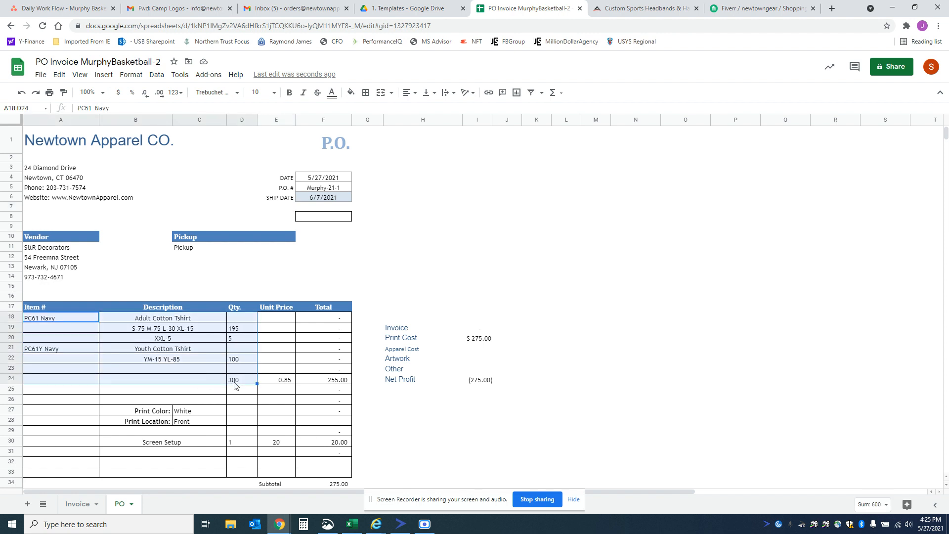
click(79, 505)
click(76, 309)
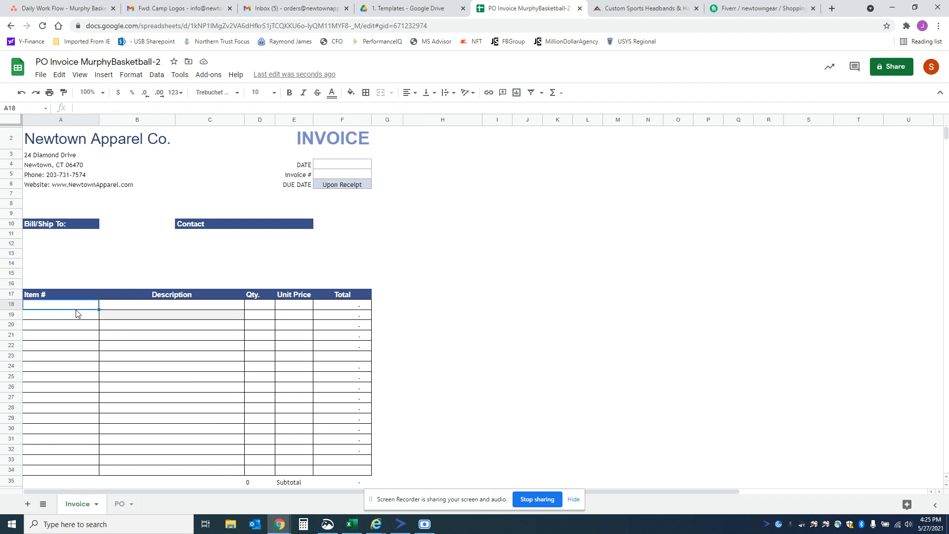
key(ctrl+v)
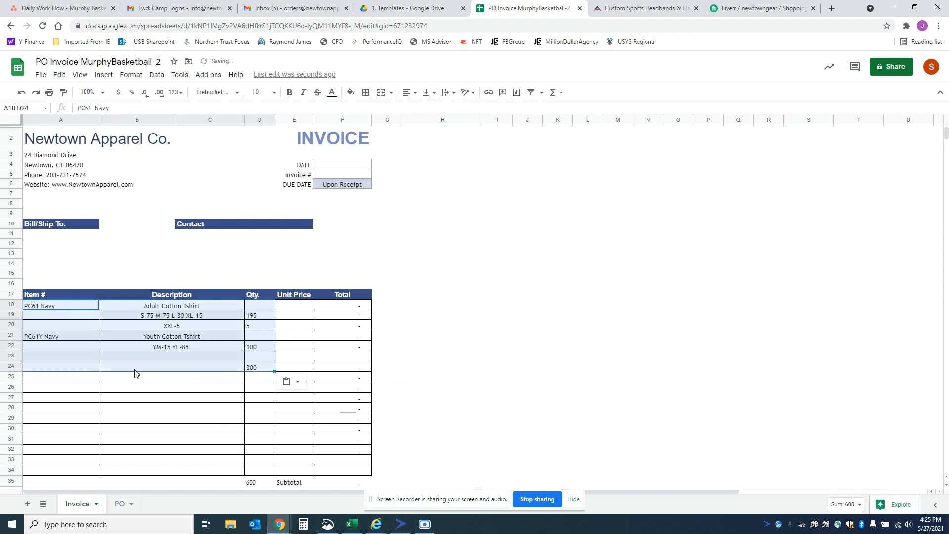
Step: Set the invoice date to 5/28 and enter the invoice number, matching the purchase order number
click(328, 168)
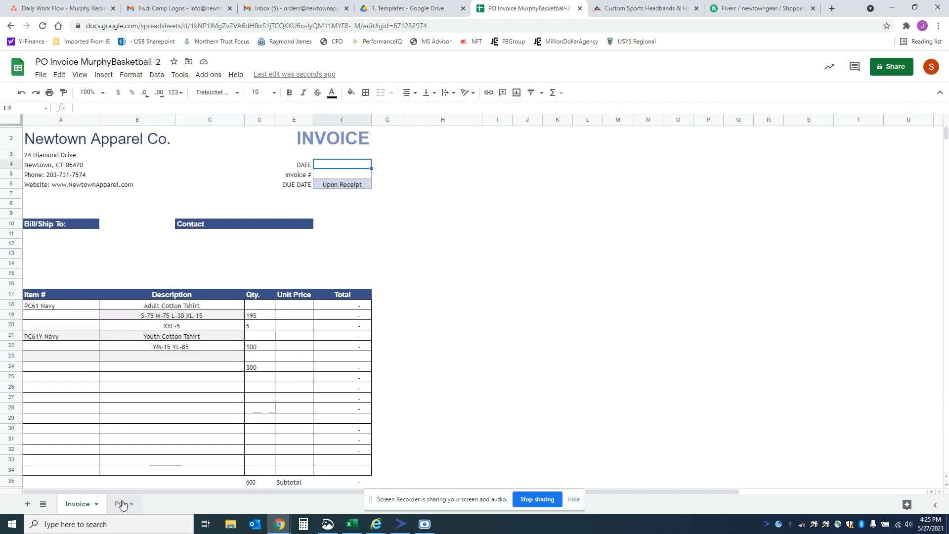
text(5/28)
key(Return)
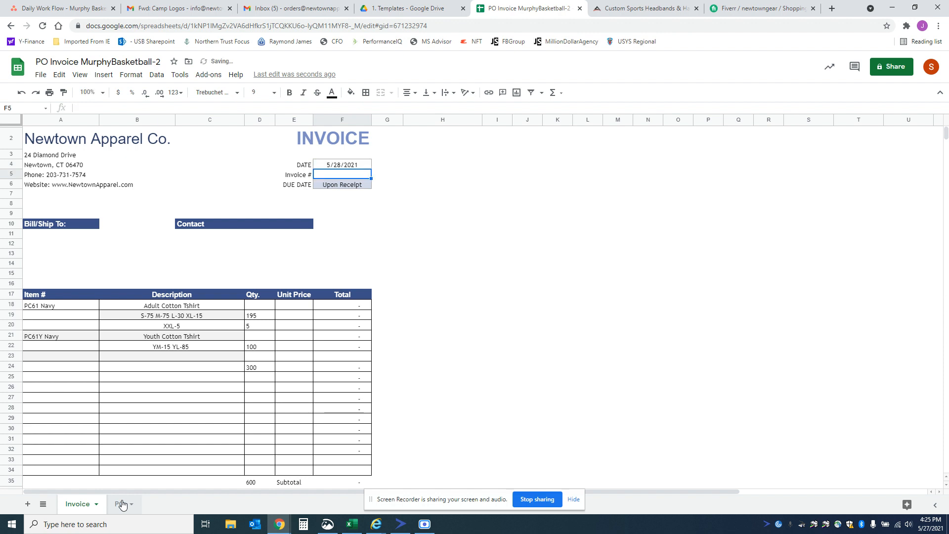
text(Murphy-)
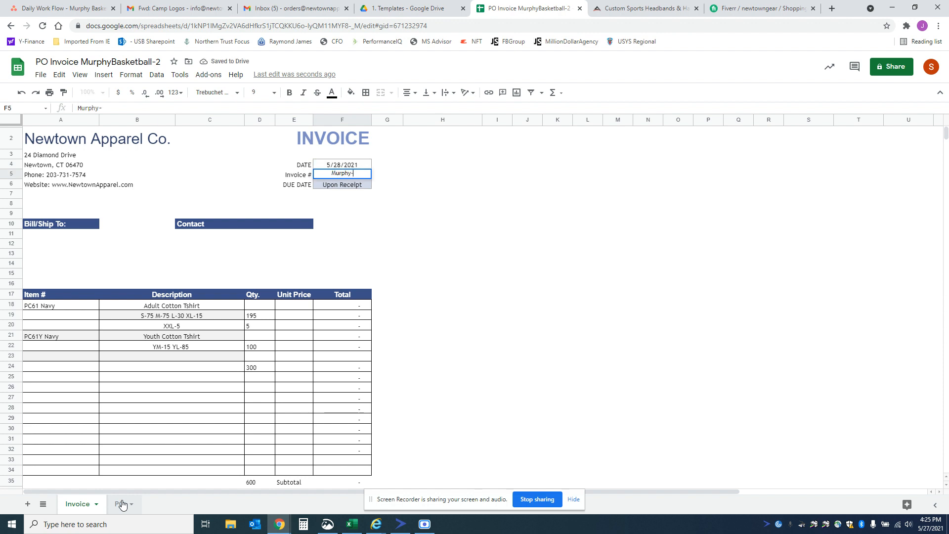
text(21-1)
key(Return)
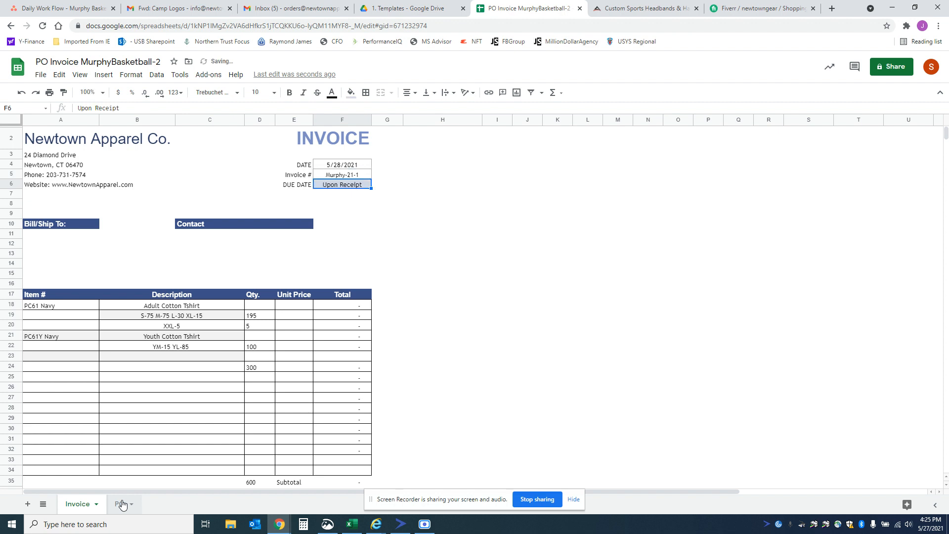
Step: Check the customer's order email in Gmail and enter the customer's full name under Contact in cell C11 of the invoice
key(Down)
key(Down)
key(Down)
key(Down)
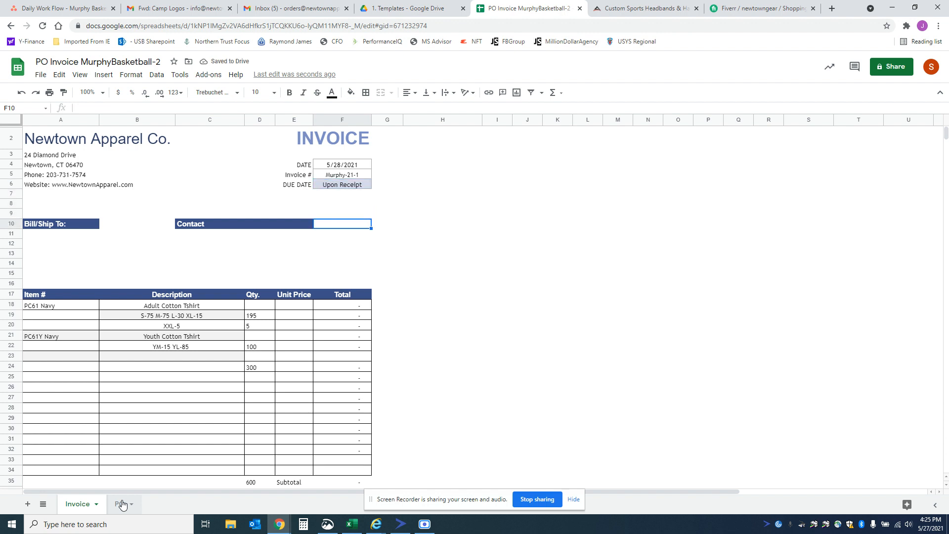
key(Left)
key(Left)
key(Down)
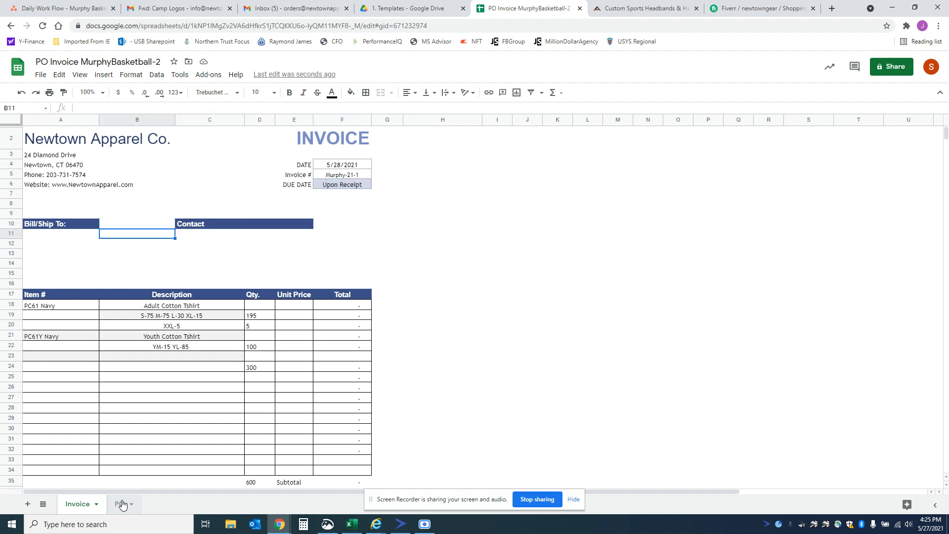
key(Right)
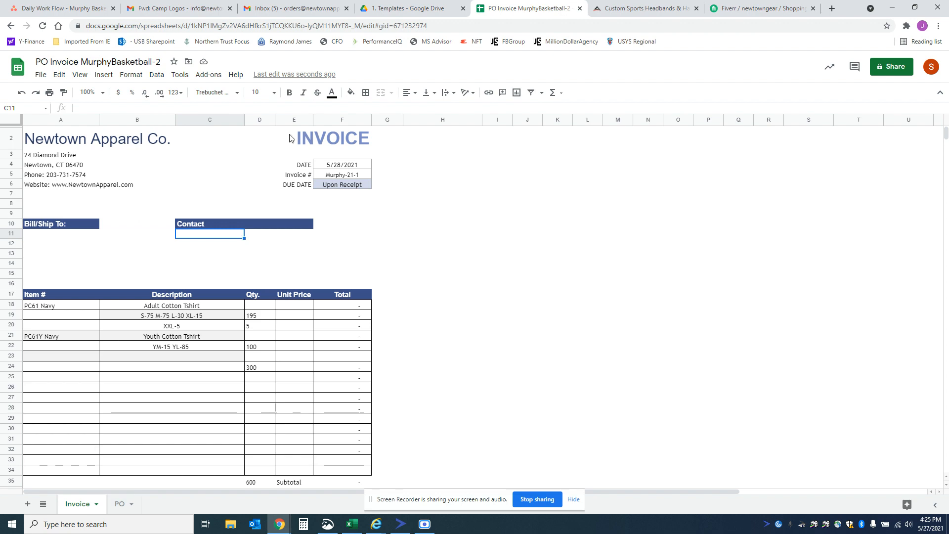
click(180, 15)
scroll(213, 286, down, 2)
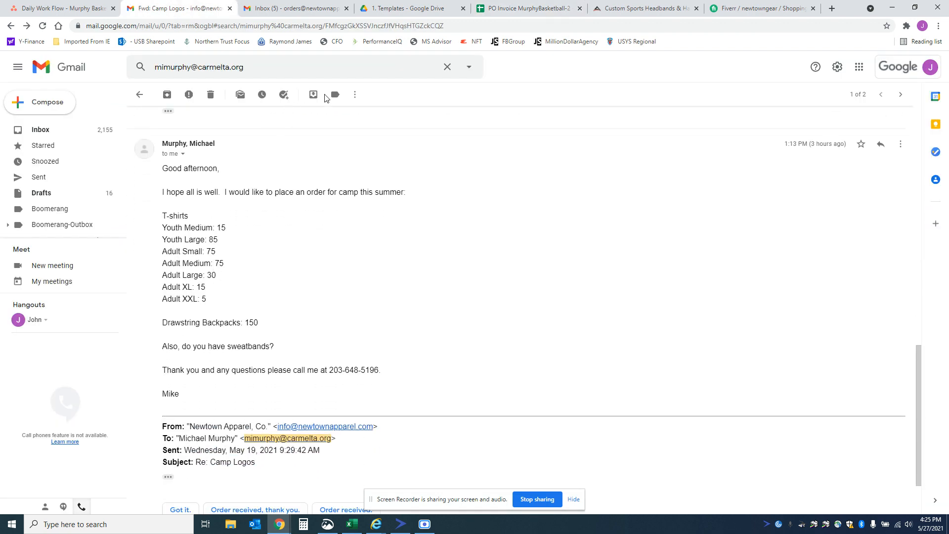
click(509, 15)
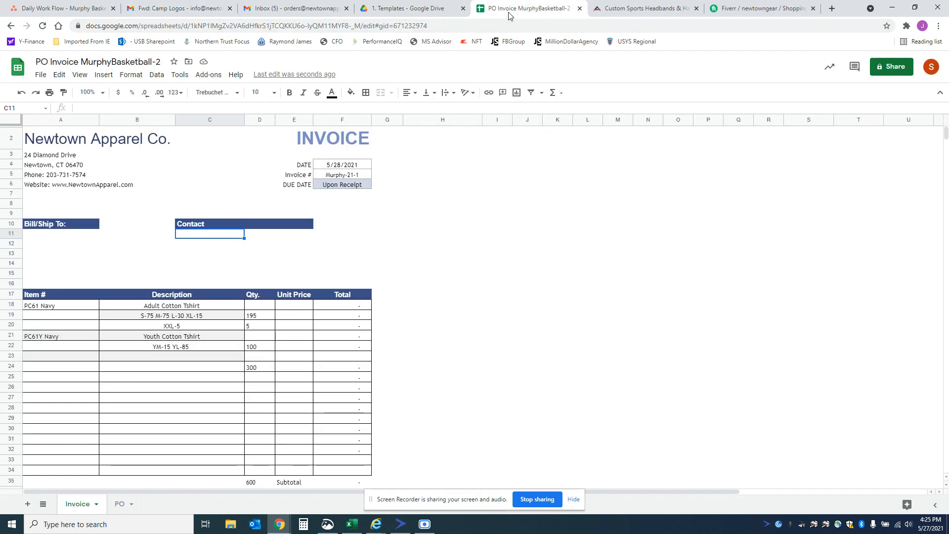
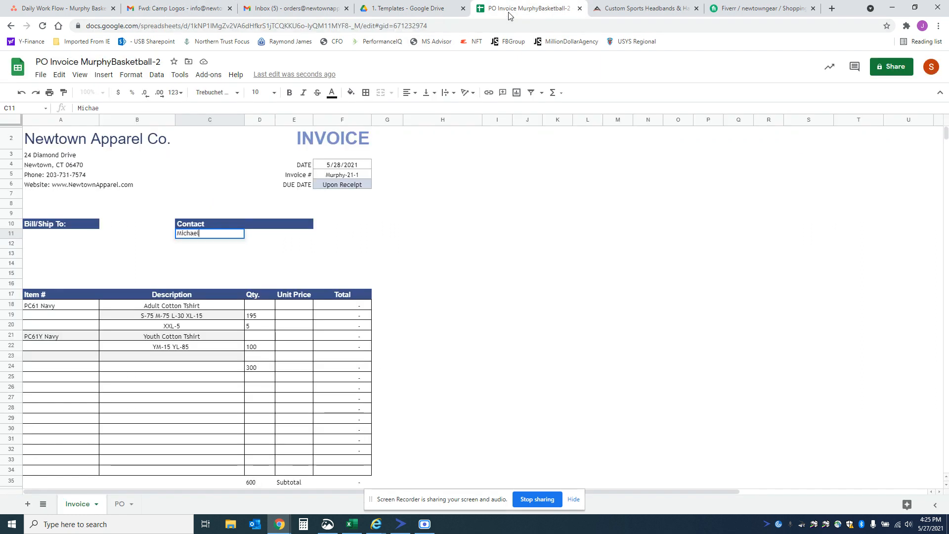
key(Return)
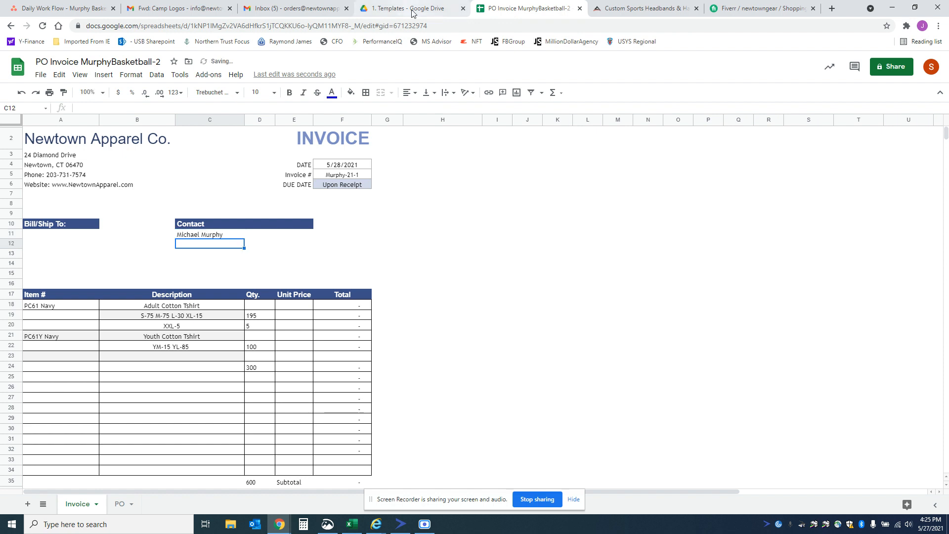
Step: Copy the sender's email address from the order message in Gmail into cell C12 of the invoice's Contact section
click(206, 14)
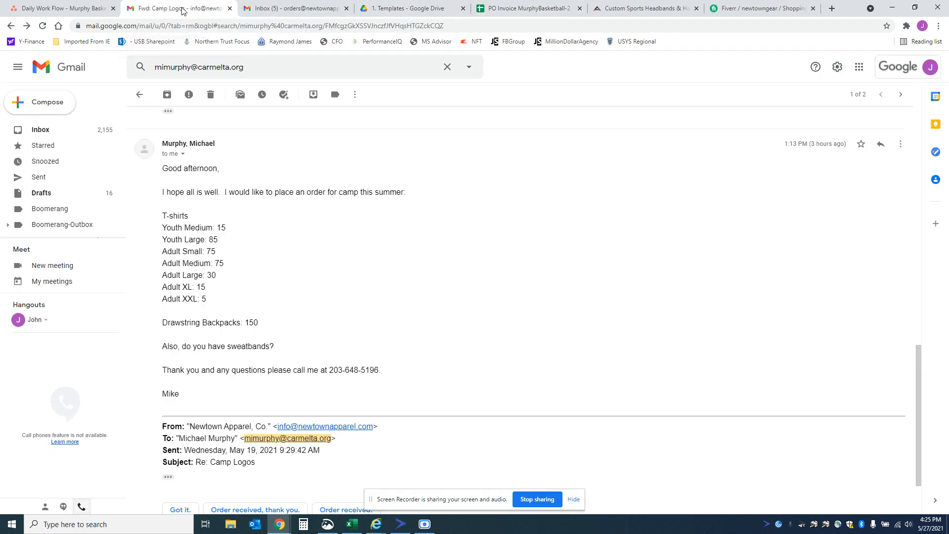
scroll(233, 298, up, 1)
scroll(232, 298, up, 1)
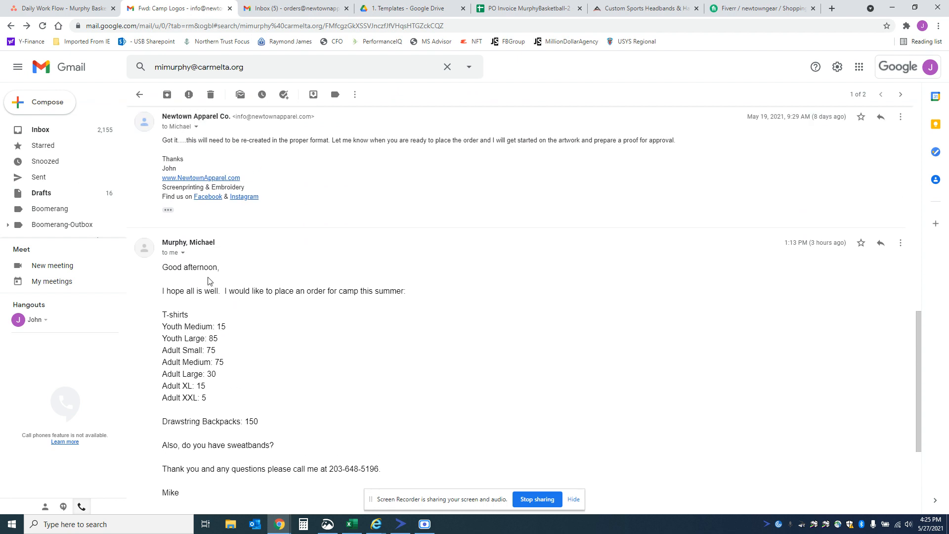
click(183, 254)
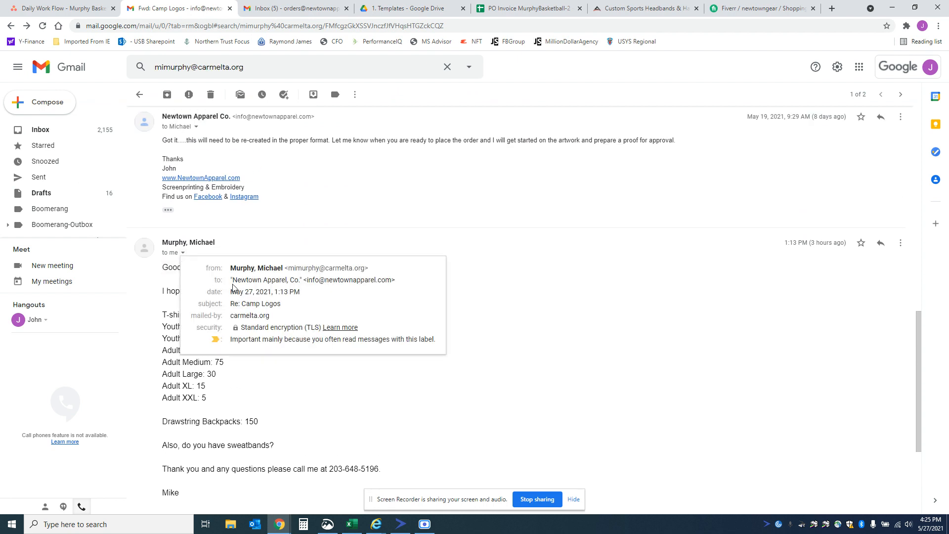
drag(289, 271, 365, 270)
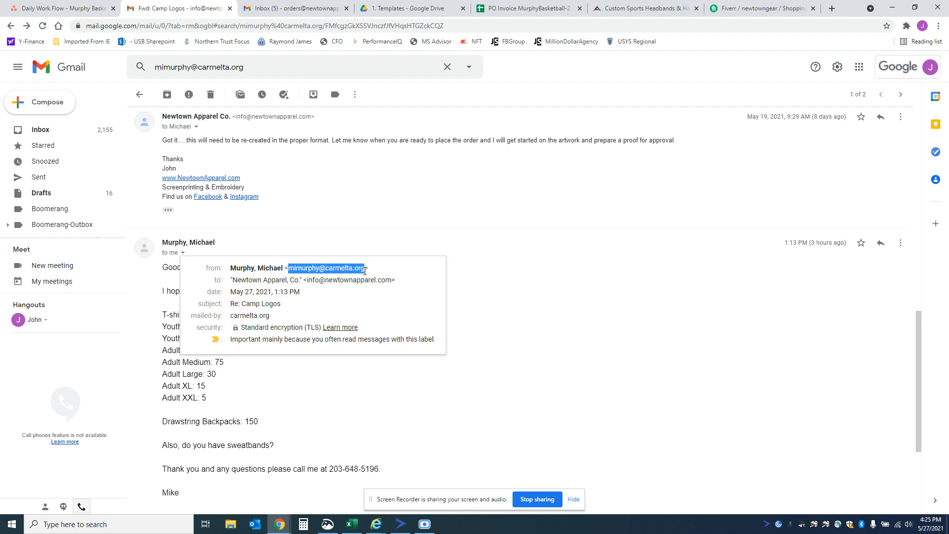
click(519, 398)
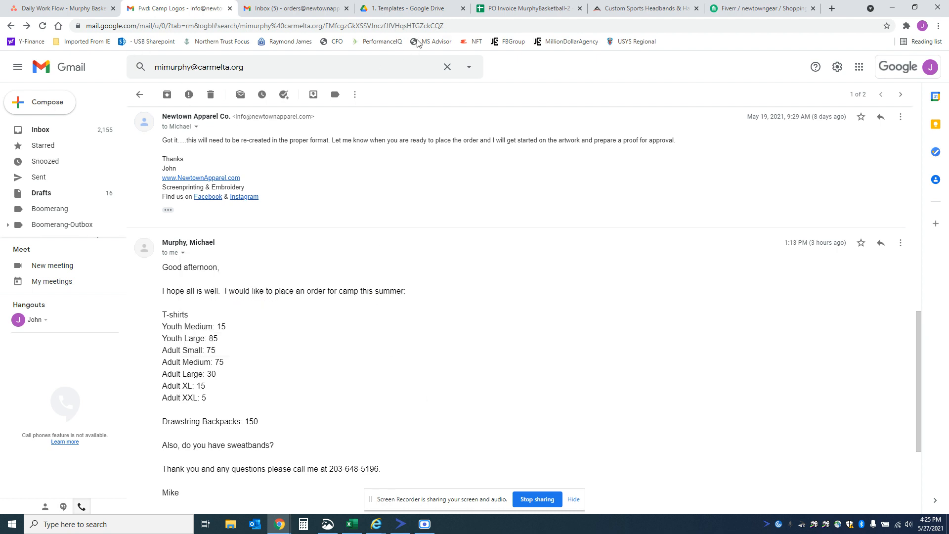
click(525, 9)
key(ctrl+v)
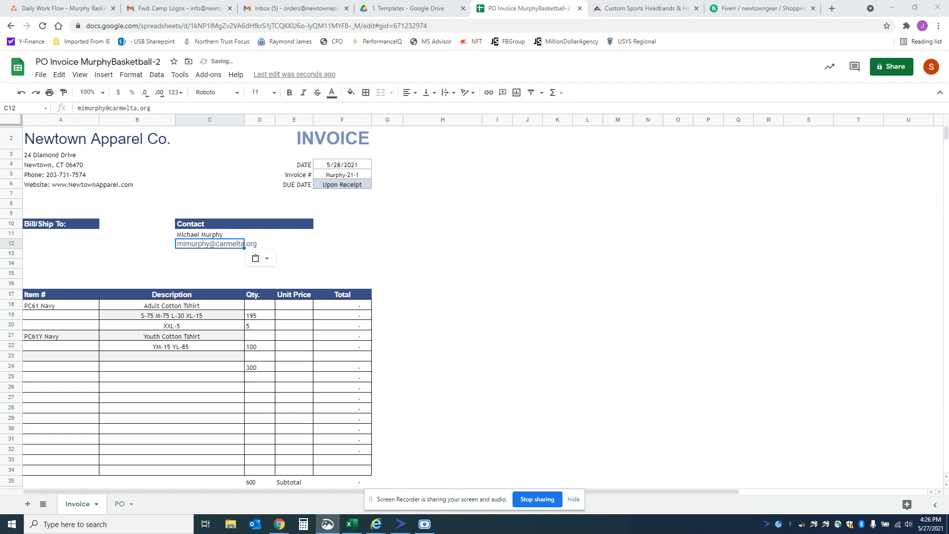
Step: Enter Murphy Basketball Camp as the Bill/Ship To name in cell A11
click(64, 235)
text(Murphy)
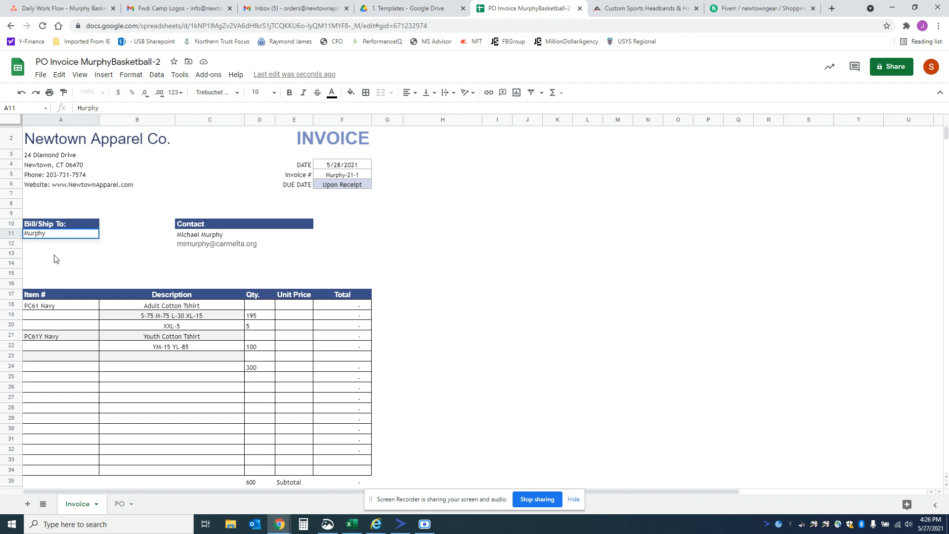
text( Basketball Camp)
key(Return)
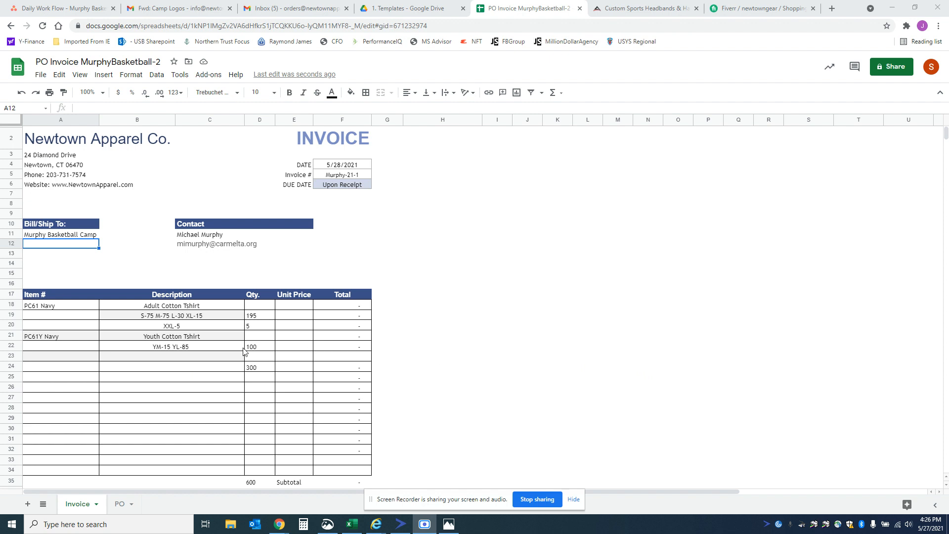
Step: Try a unit price of 3.80 for the total shirt quantity in row 24 and undo the entry
click(280, 369)
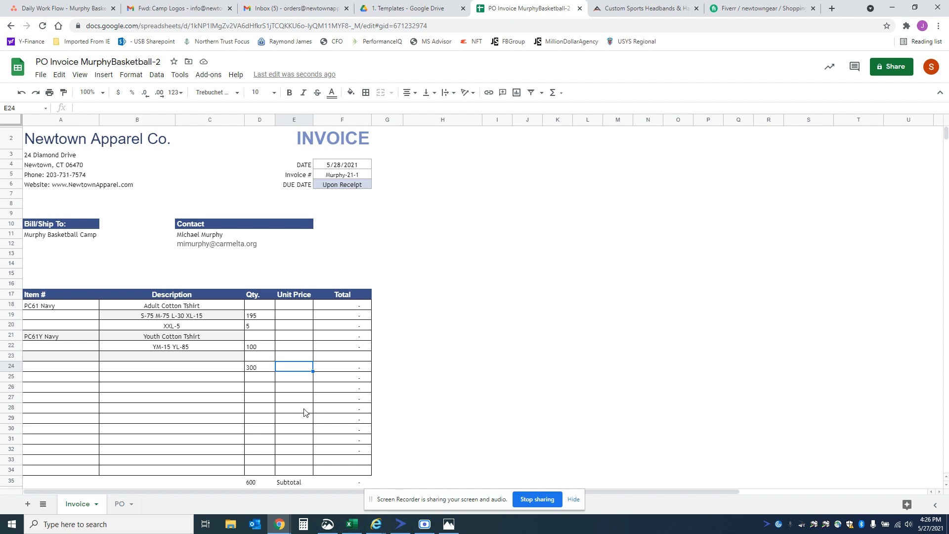
text(3.80)
key(Return)
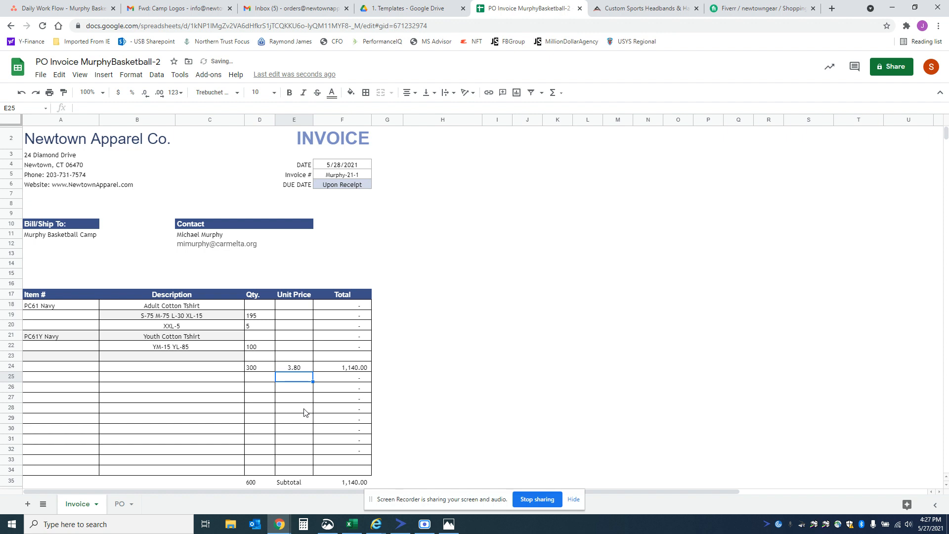
key(ctrl+z)
Step: Set the unit price of the adult S to XL shirts in row 19 to 3.80
key(Up)
key(Up)
key(Up)
key(Up)
key(Up)
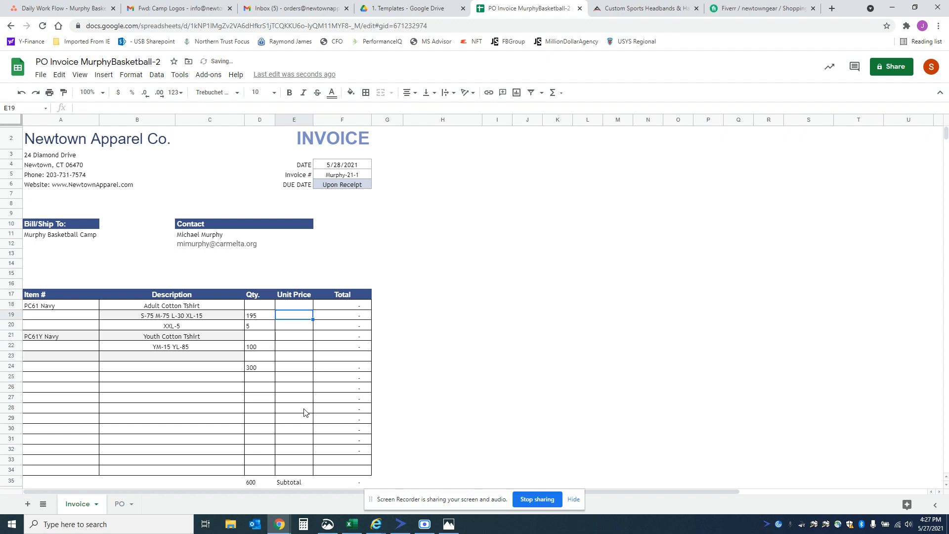
text(3.8)
key(Return)
Step: Enter the XXL shirt unit price in E20 as =E19+2.50 and the youth shirt unit price in E22 as =E19
text(=)
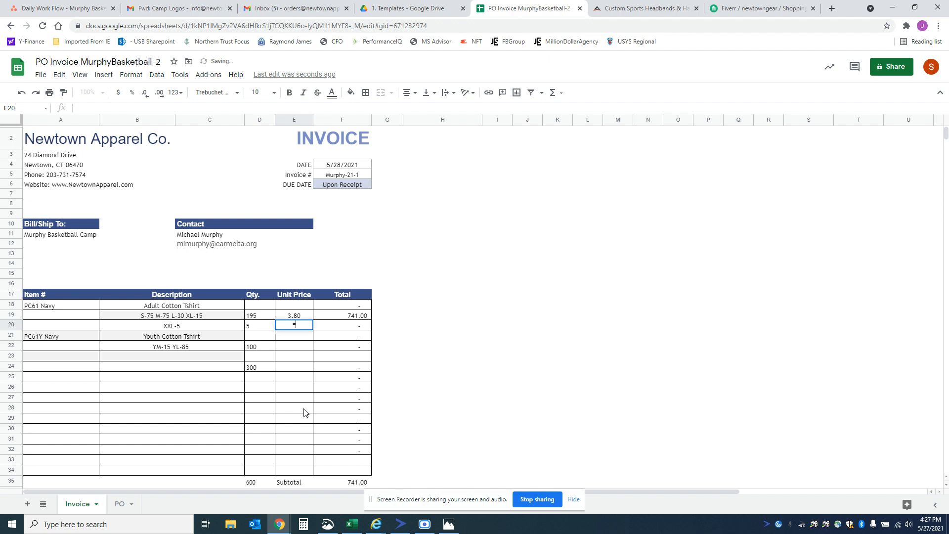
key(Up)
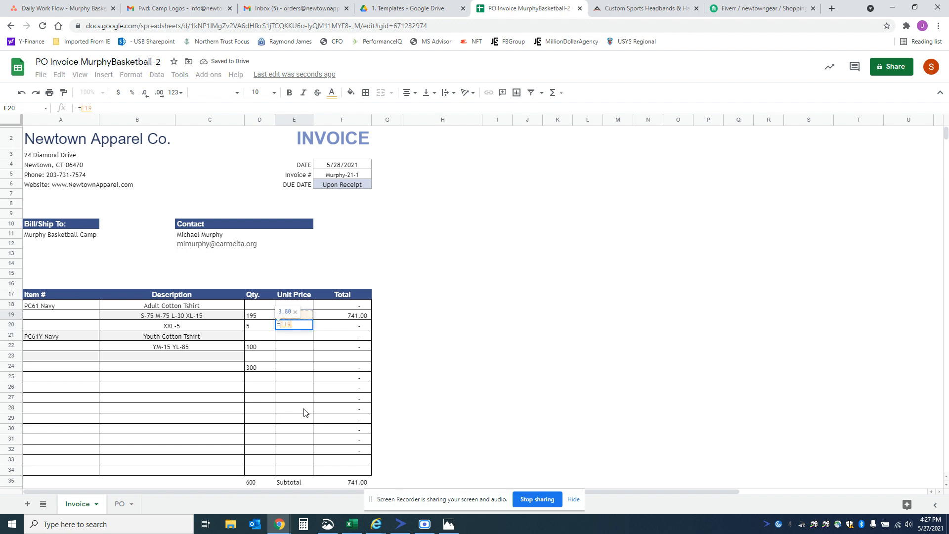
text(+2.50)
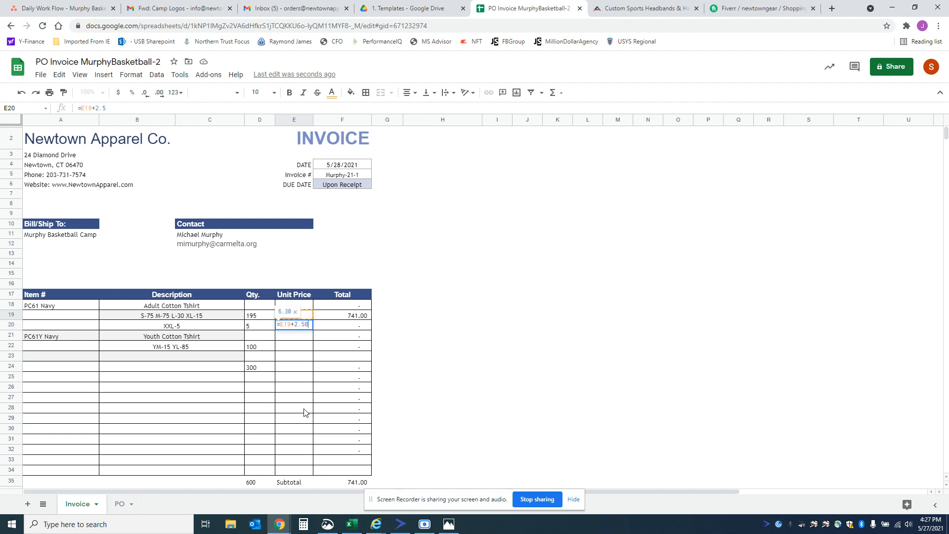
key(Return)
key(Down)
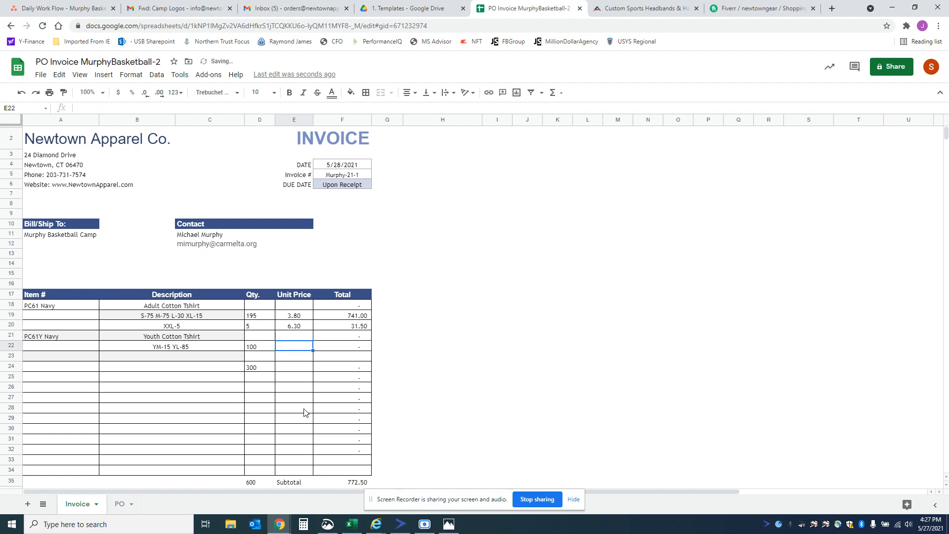
text(=E19)
key(Return)
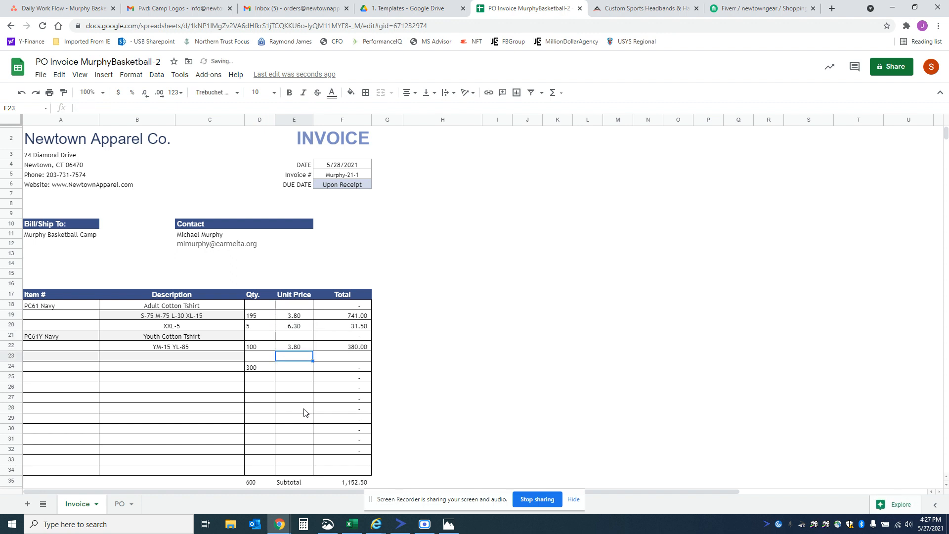
Step: Enter "1 color front print" as the description in row 26 of the invoice
key(Down)
key(Down)
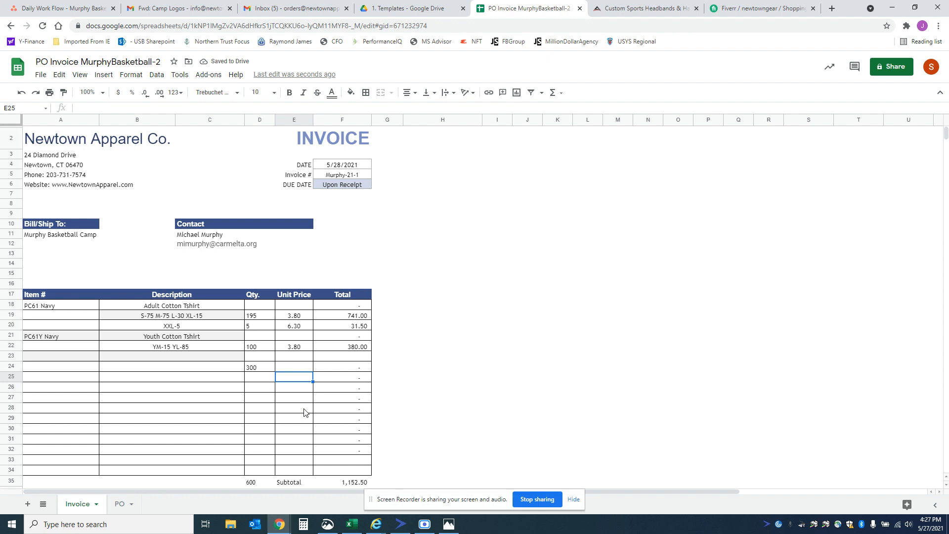
click(203, 387)
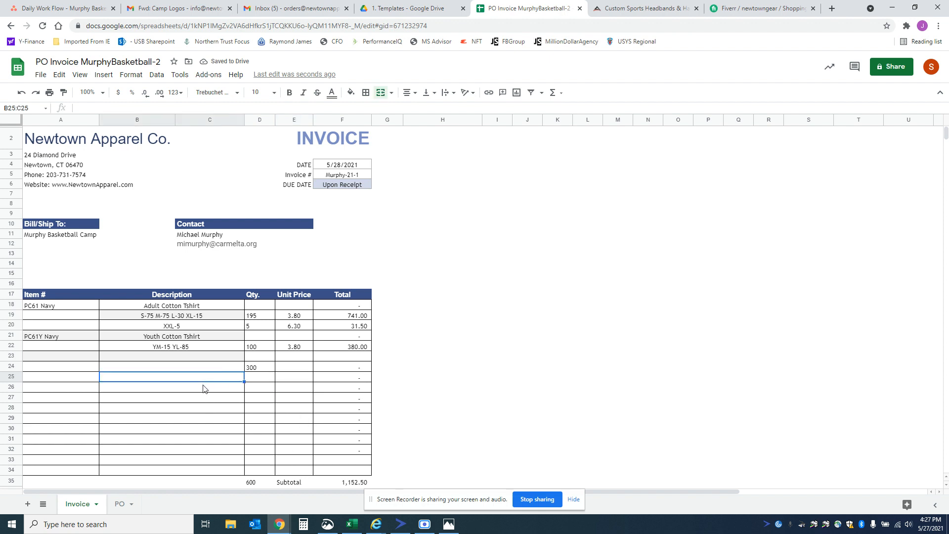
click(207, 391)
text(1)
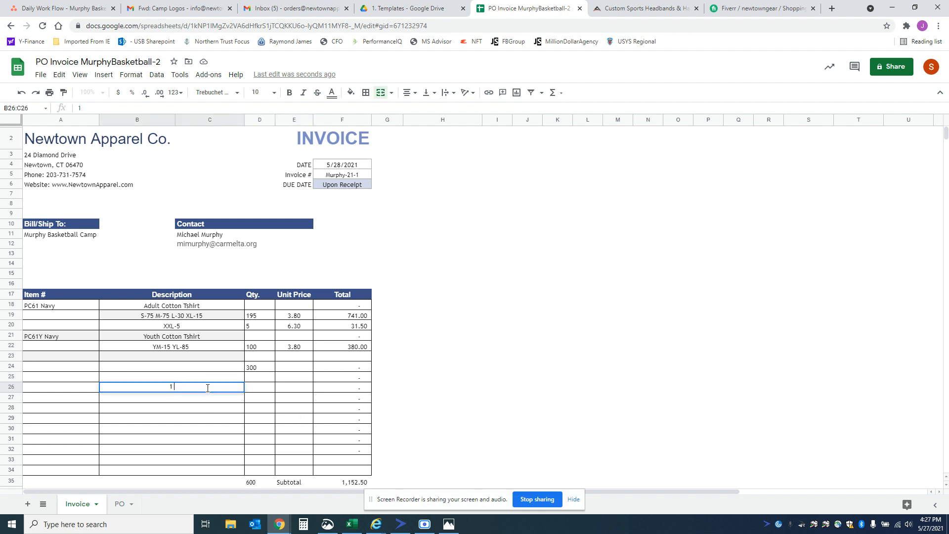
text( color front print)
key(Return)
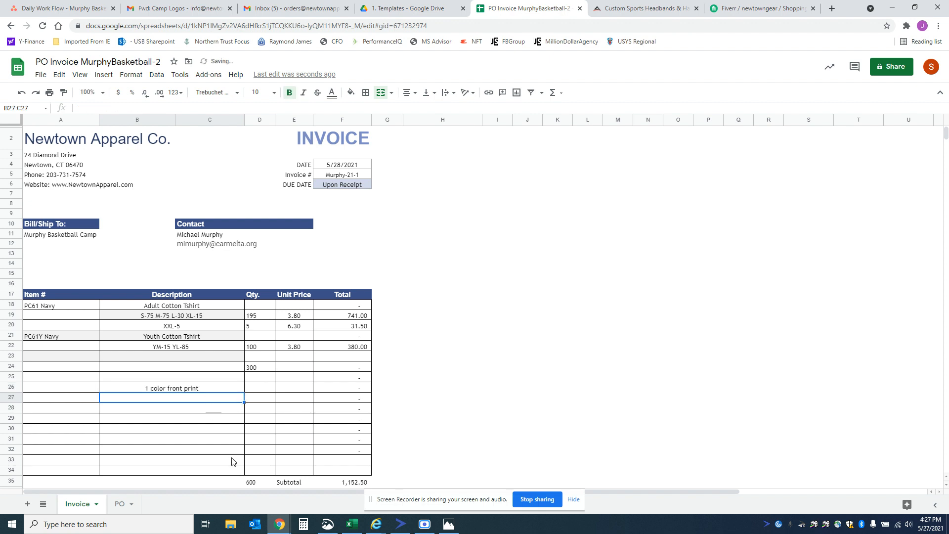
Step: Review the invoice subtotal, tax and total, and compare them with the profit summary on the PO sheet
scroll(234, 460, down, 1)
scroll(235, 459, down, 1)
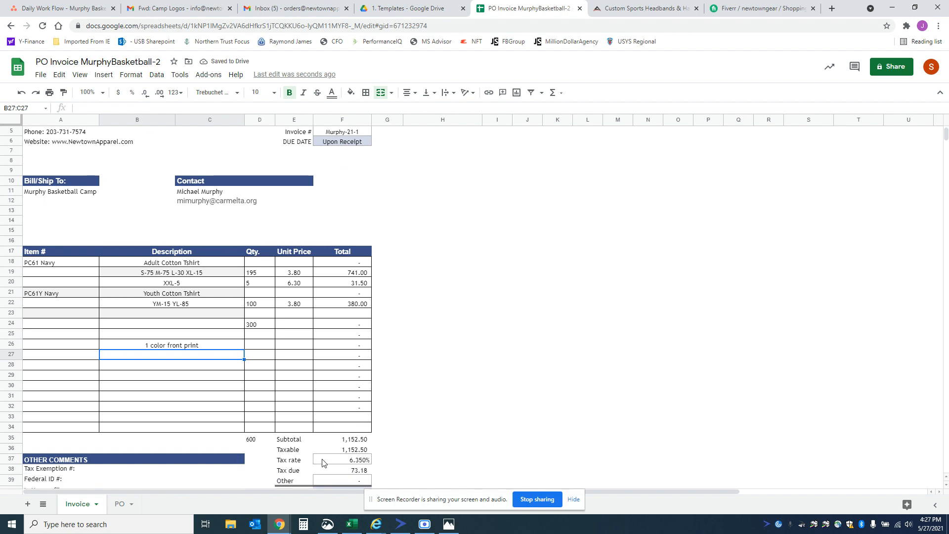
scroll(322, 448, down, 1)
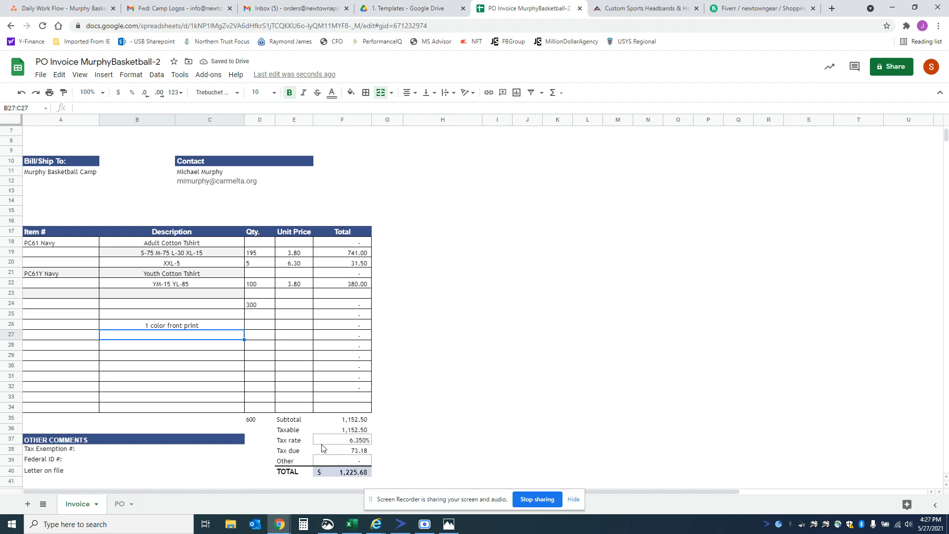
scroll(321, 448, down, 1)
scroll(322, 448, up, 4)
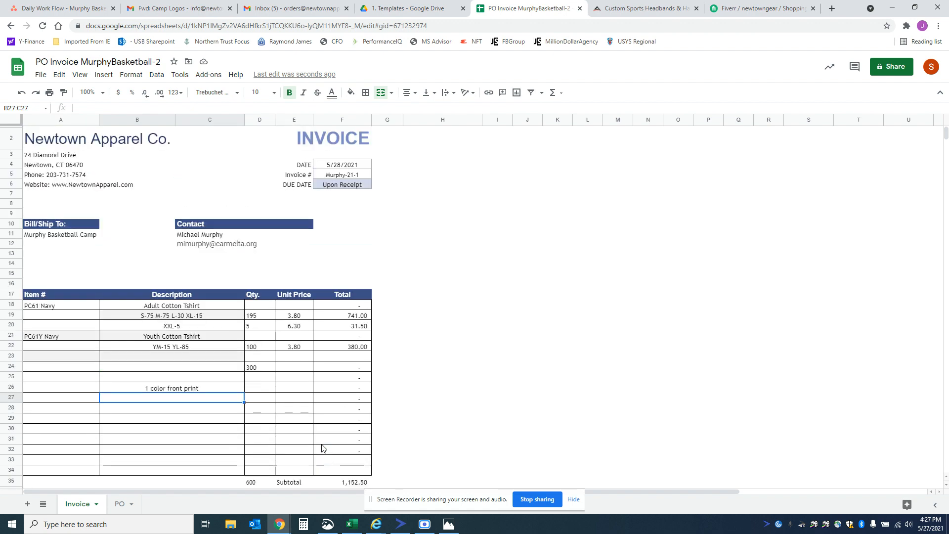
click(119, 504)
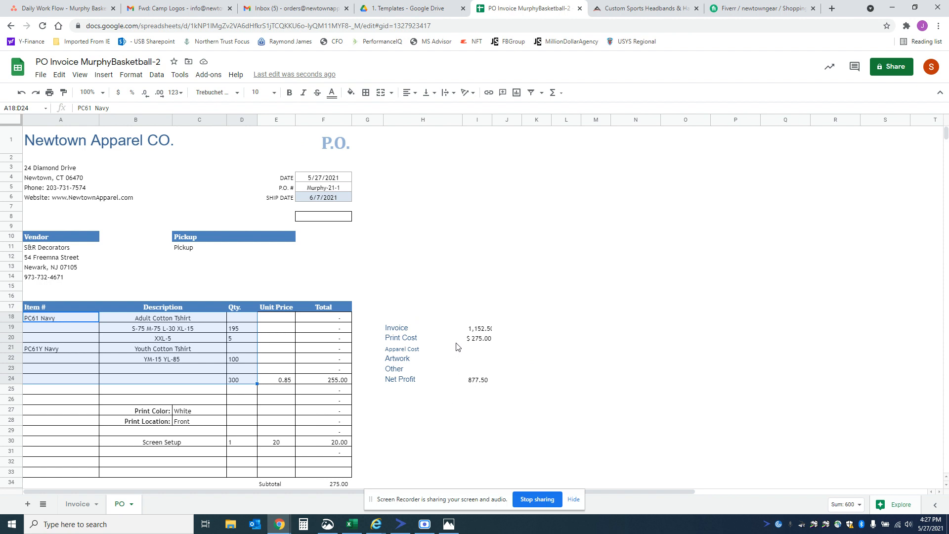
click(477, 330)
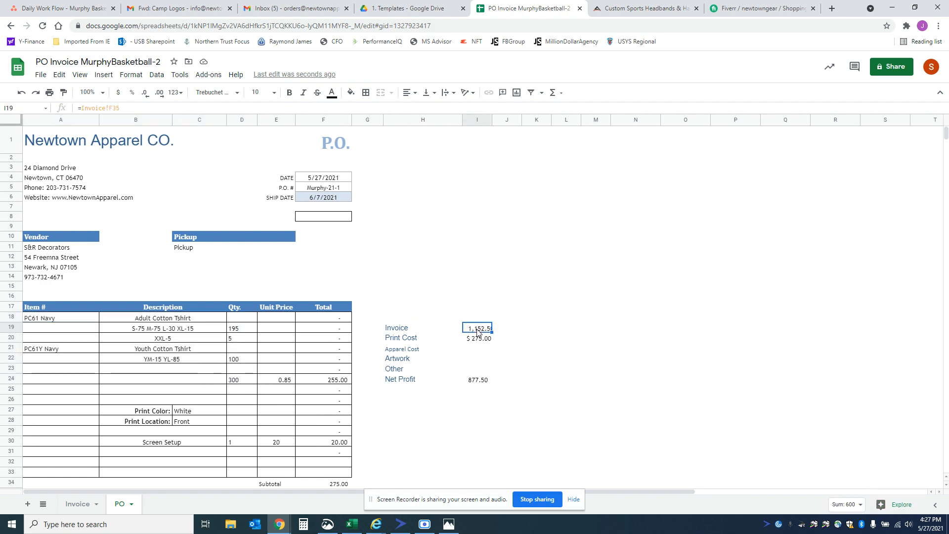
click(90, 502)
scroll(297, 435, down, 1)
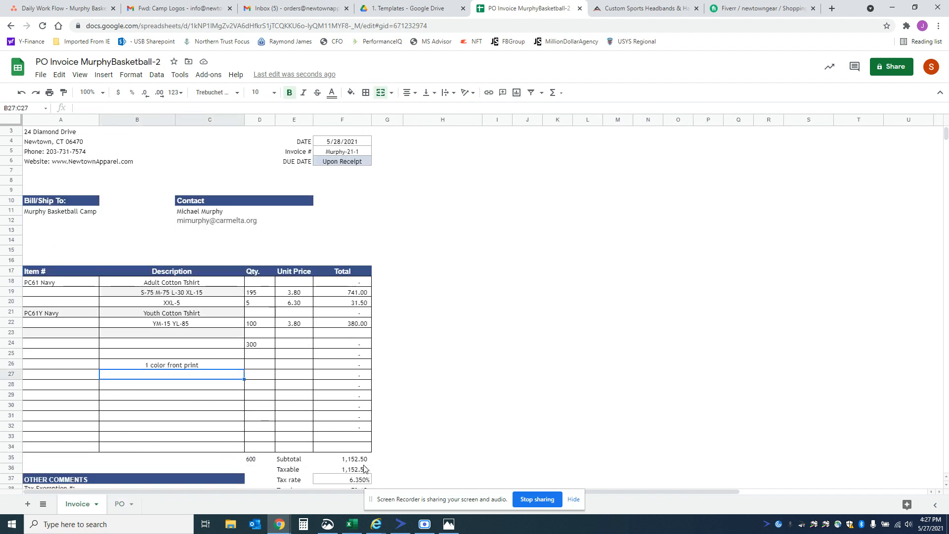
scroll(307, 425, up, 2)
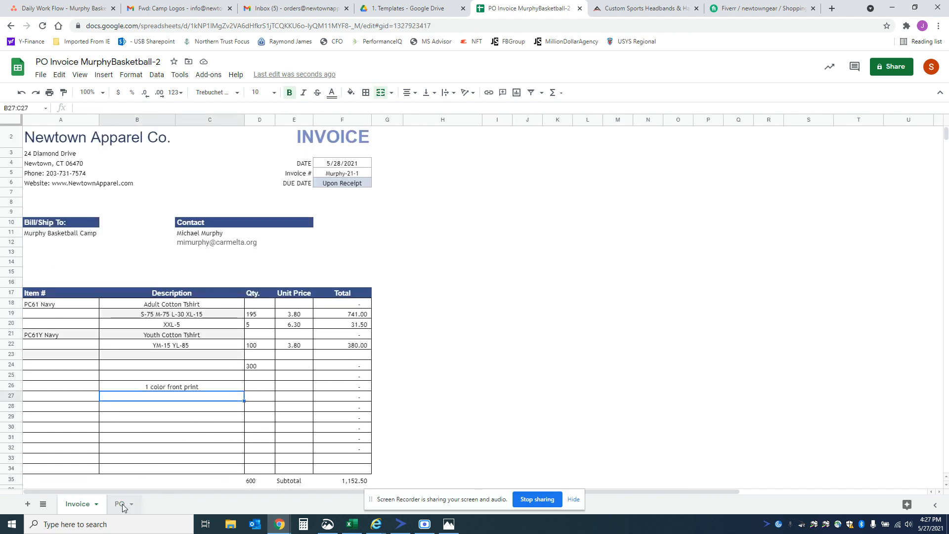
click(122, 503)
scroll(478, 343, down, 3)
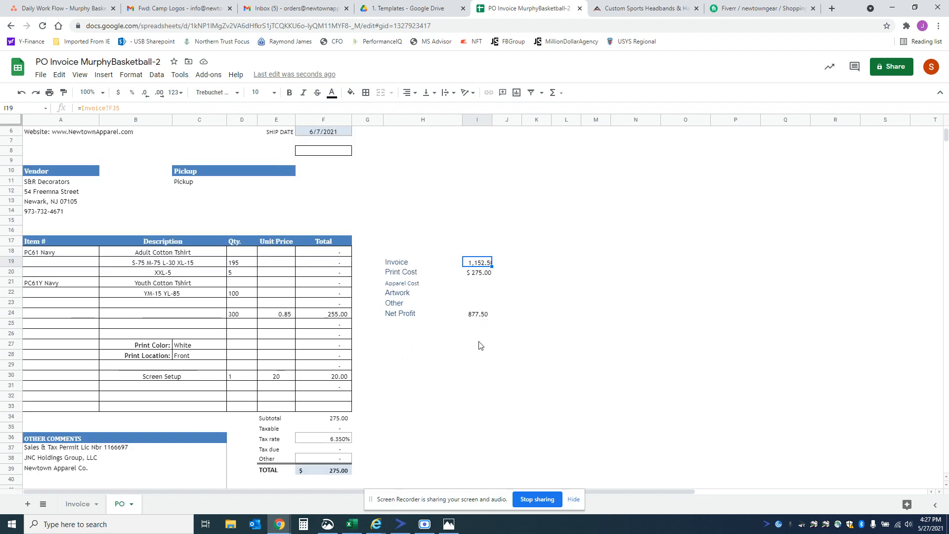
scroll(344, 421, up, 3)
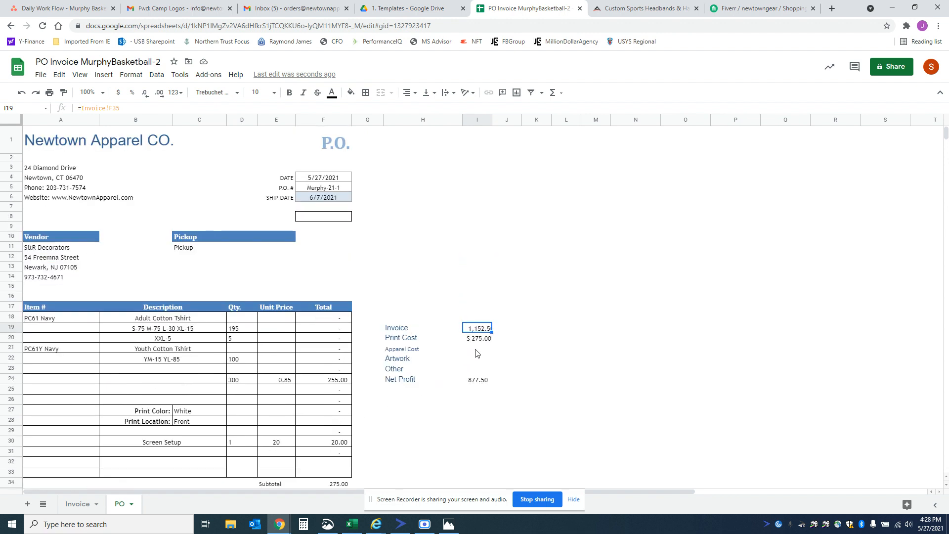
Step: Enter 8 as the Artwork cost in I22 of the PO sheet's profit summary
click(476, 352)
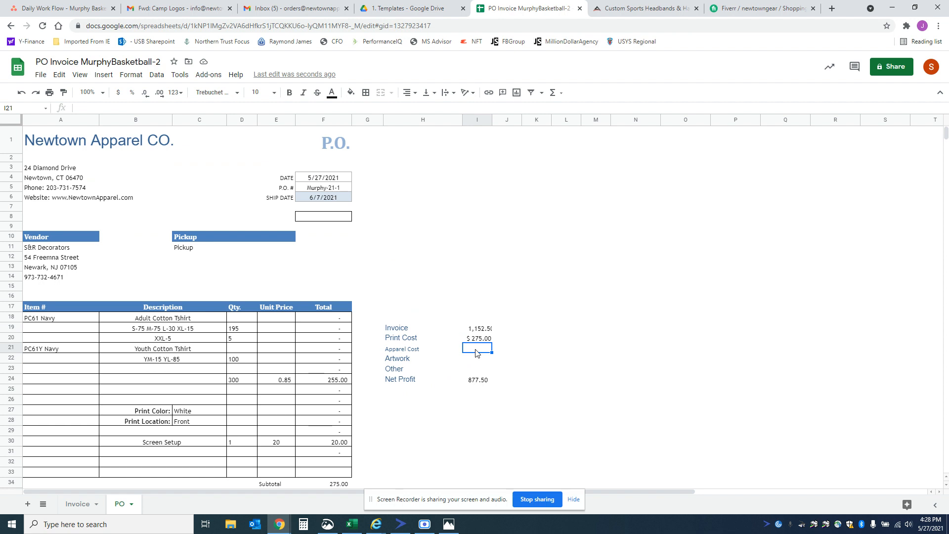
click(477, 362)
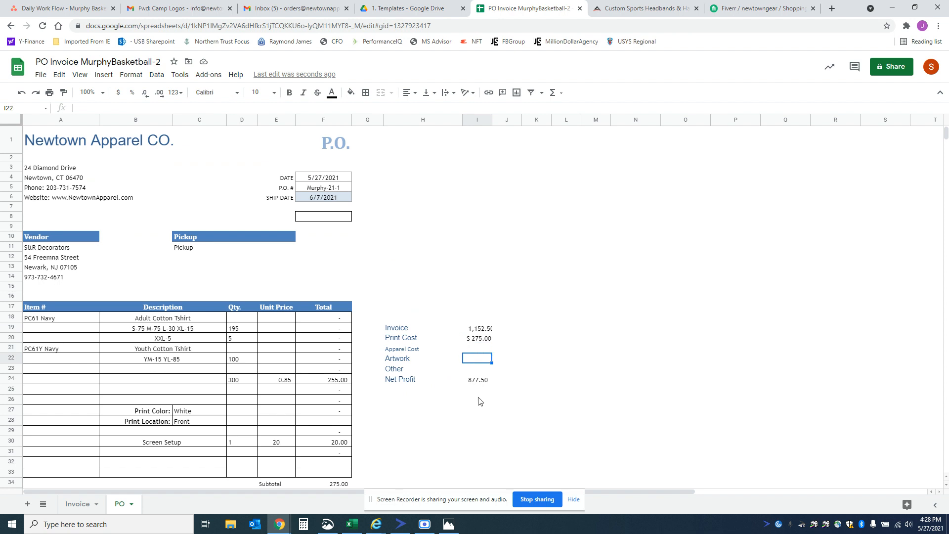
text(8)
key(Return)
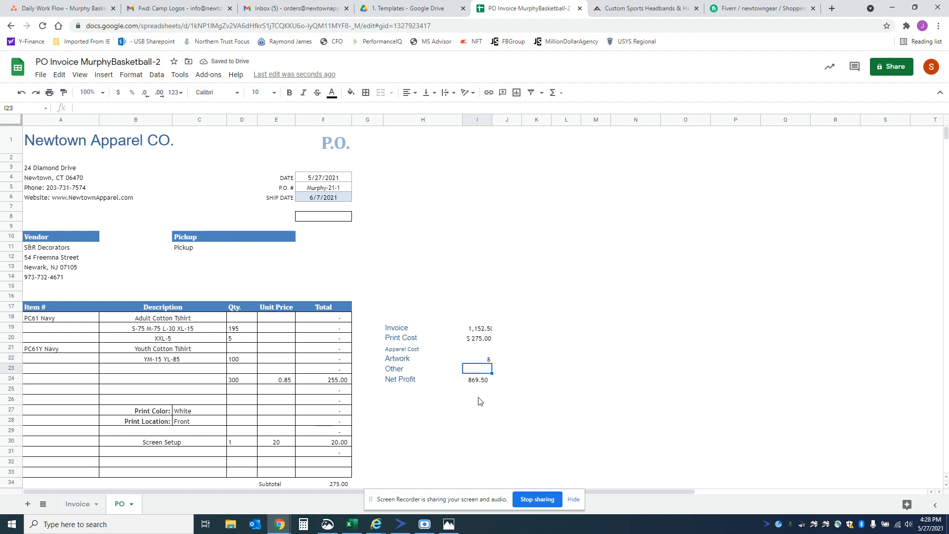
Step: Work out the other cost in Calculator using 300, 75 and 25, and enter 100 as the Other cost in I23
click(304, 524)
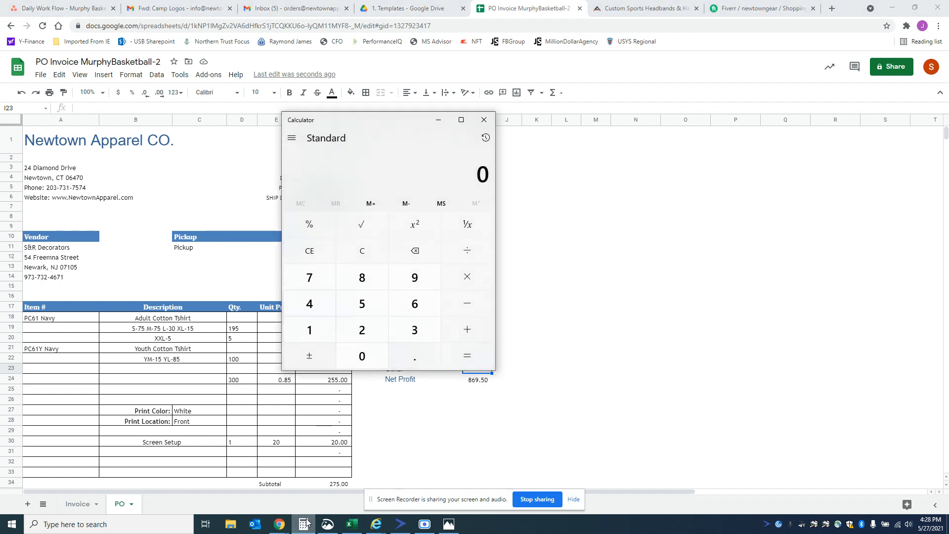
text(300)
text(75)
key(Return)
text(25)
key(Return)
click(469, 441)
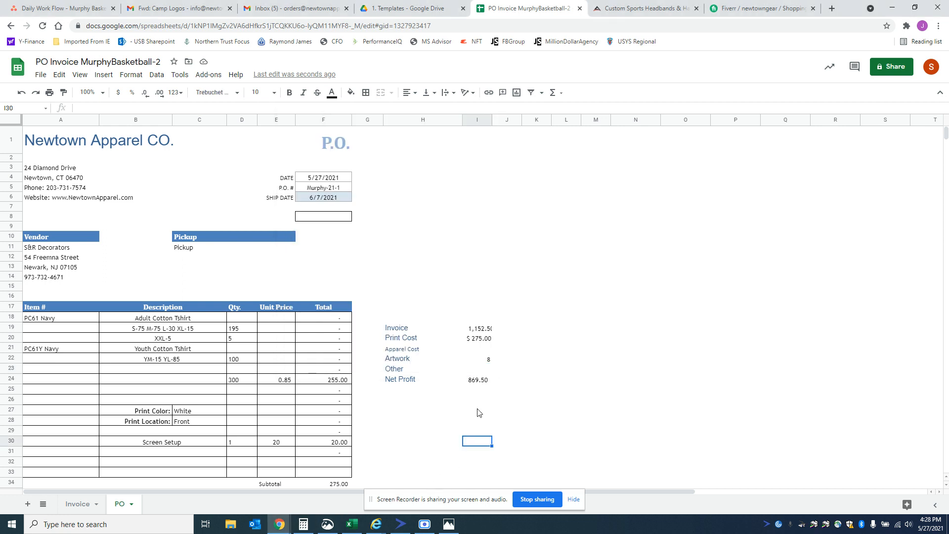
click(478, 369)
text(100)
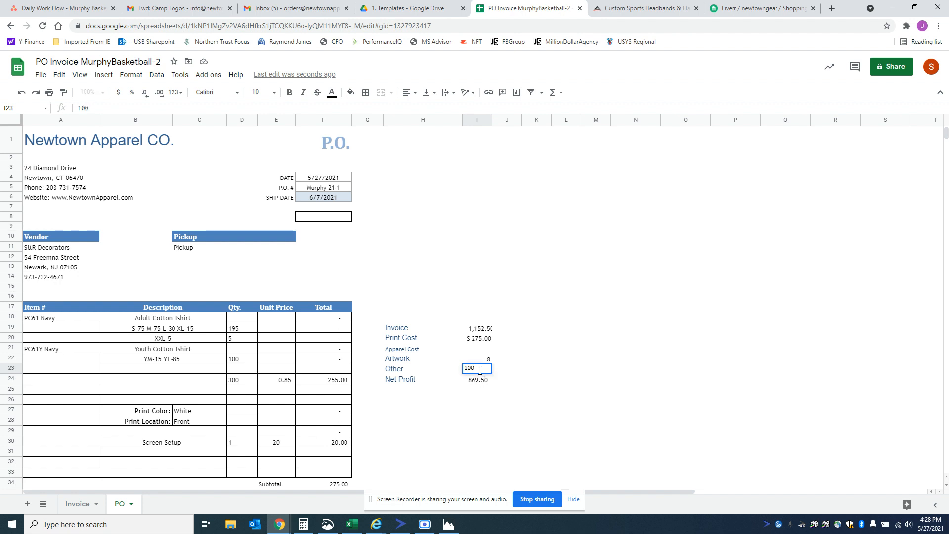
key(Return)
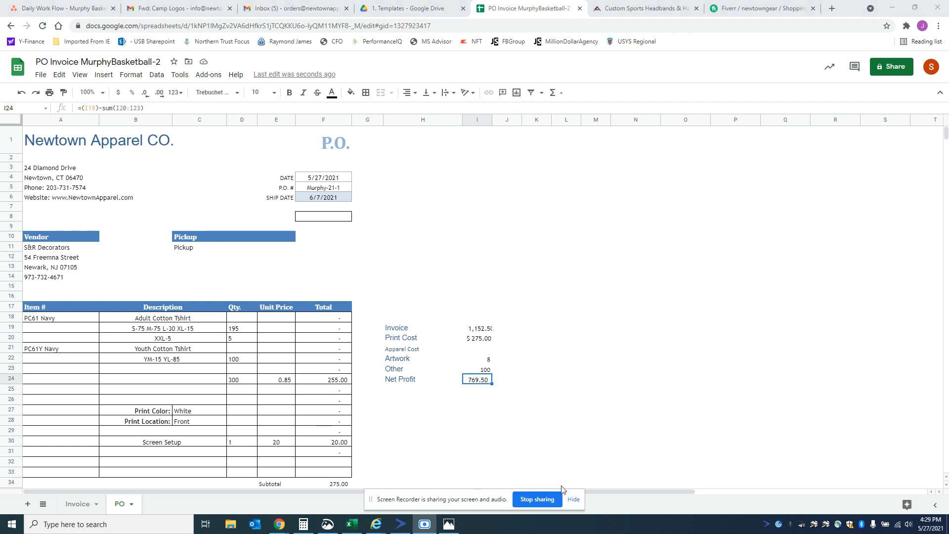
Step: Enter the Apparel Cost in I21 as =1.97*300 and fit column I to its contents
click(483, 349)
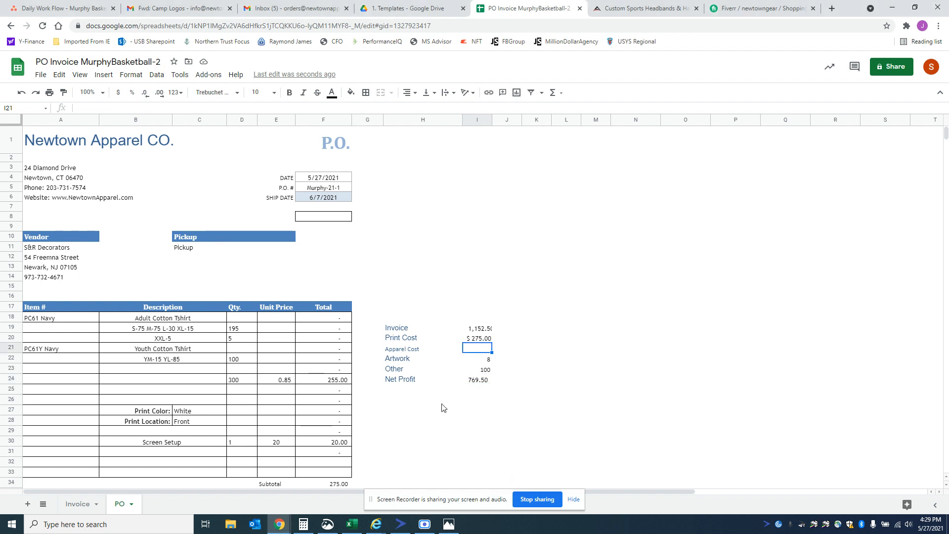
text(=1.97*300)
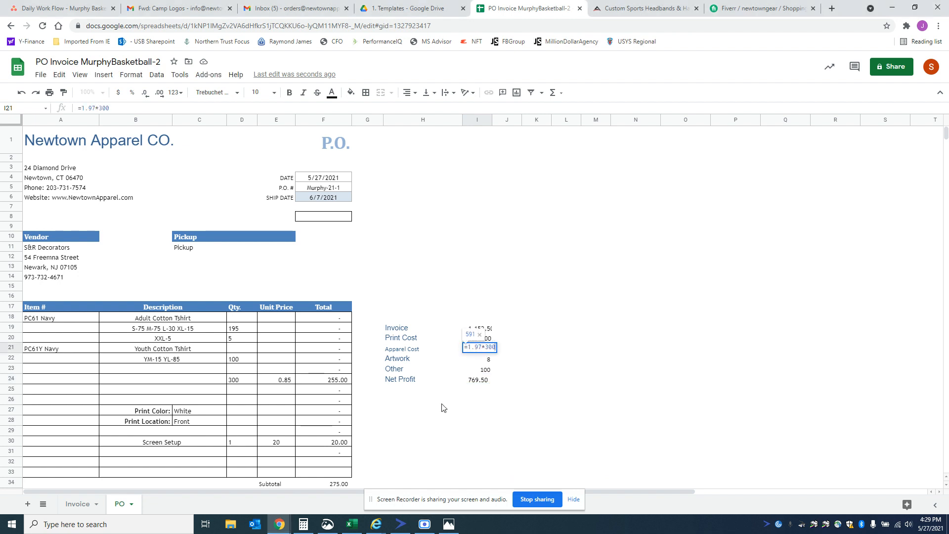
key(Return)
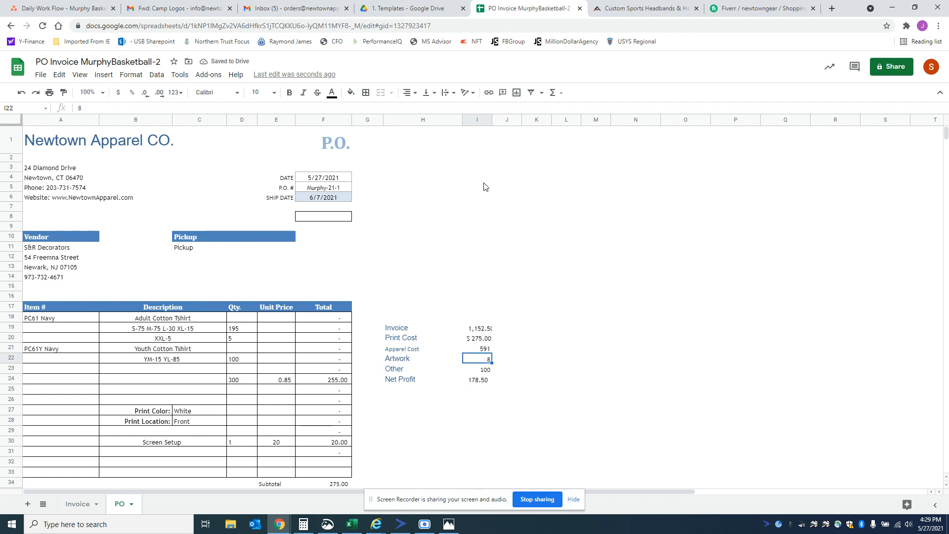
double_click(492, 121)
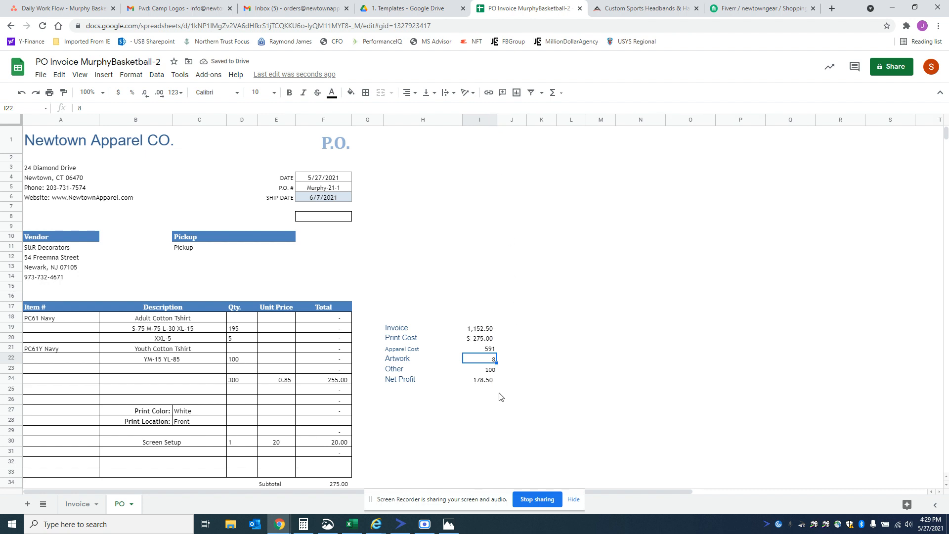
Step: Calculate the profit margin below Net Profit in I25 with =I24/I19 and format it as a percentage
click(483, 392)
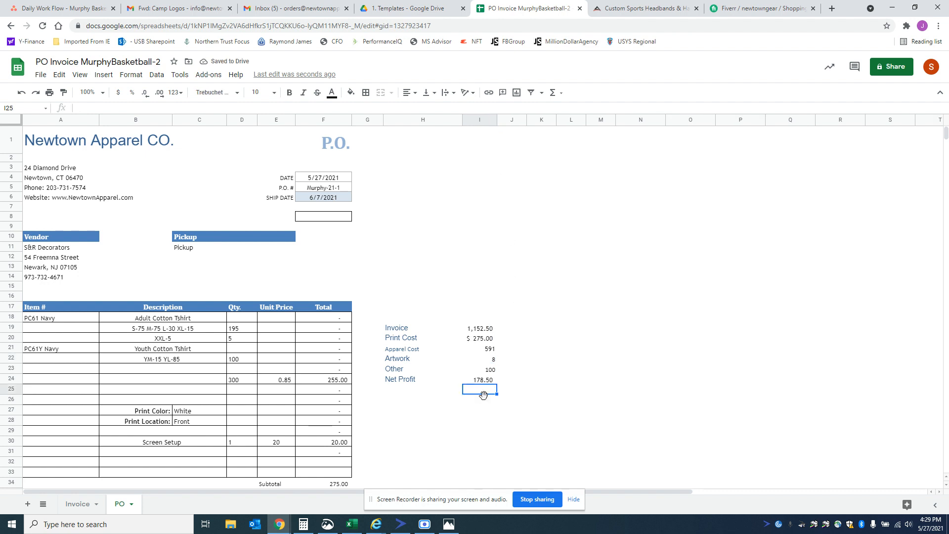
text(=)
key(Up)
text(/)
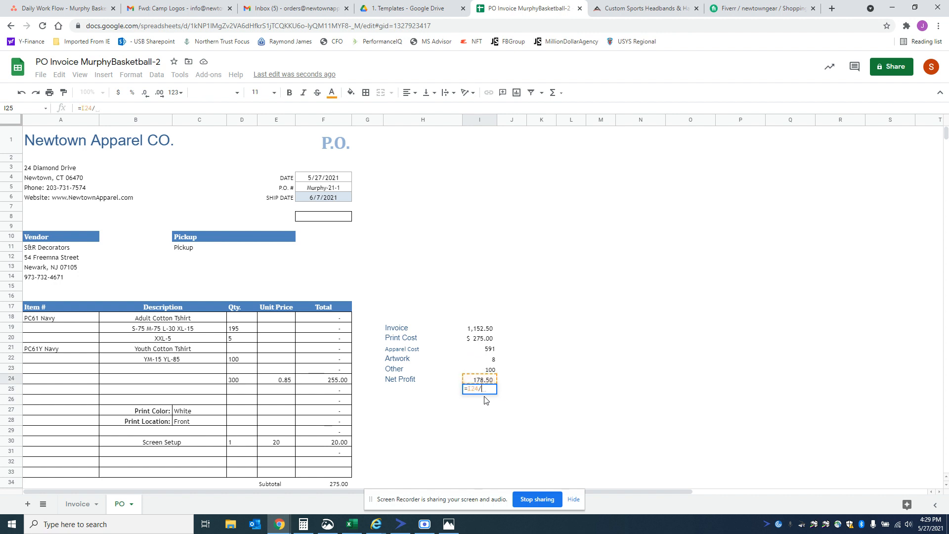
key(Up)
key(Up)
key(Up)
key(Up)
key(Up)
key(Up)
key(Return)
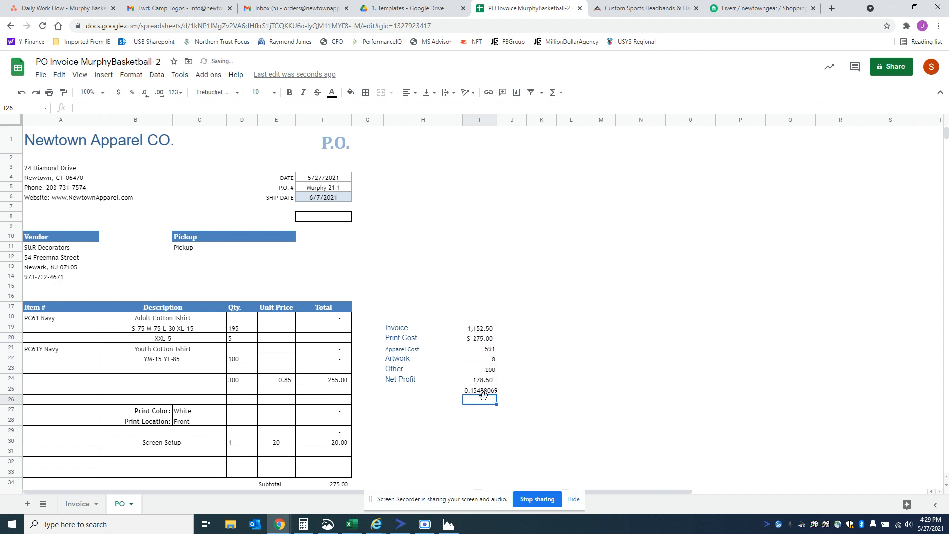
key(Up)
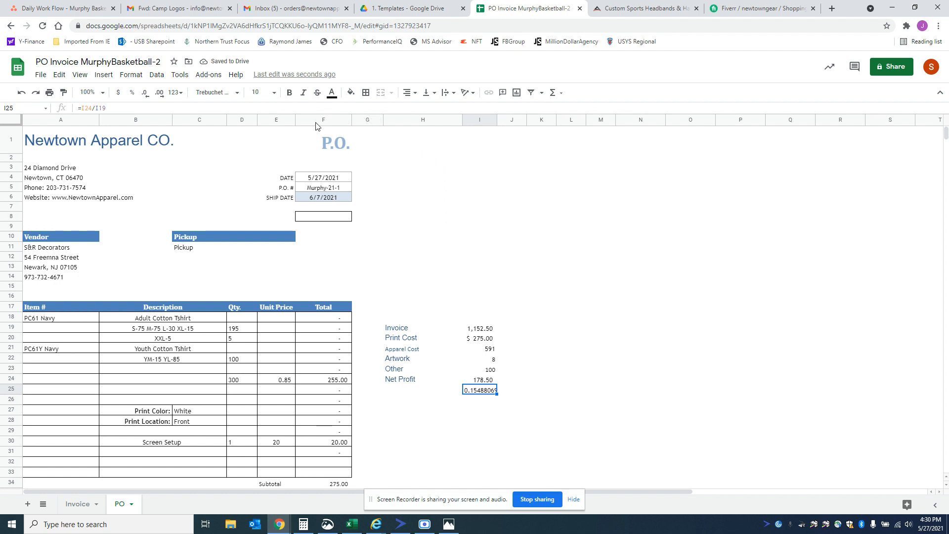
click(132, 93)
Step: Set up printing of only the purchase order cells A1:F46 and continue to the print dialog
drag(58, 140, 318, 428)
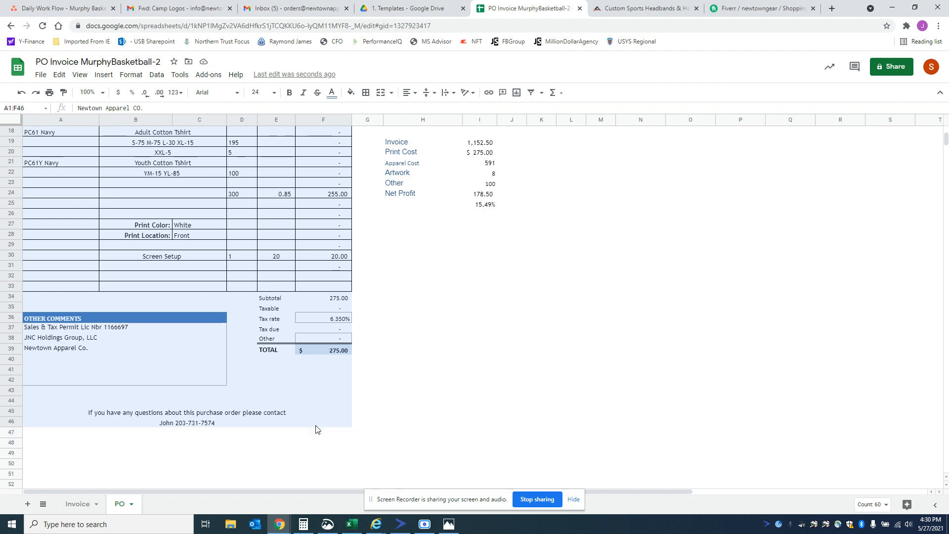
click(53, 95)
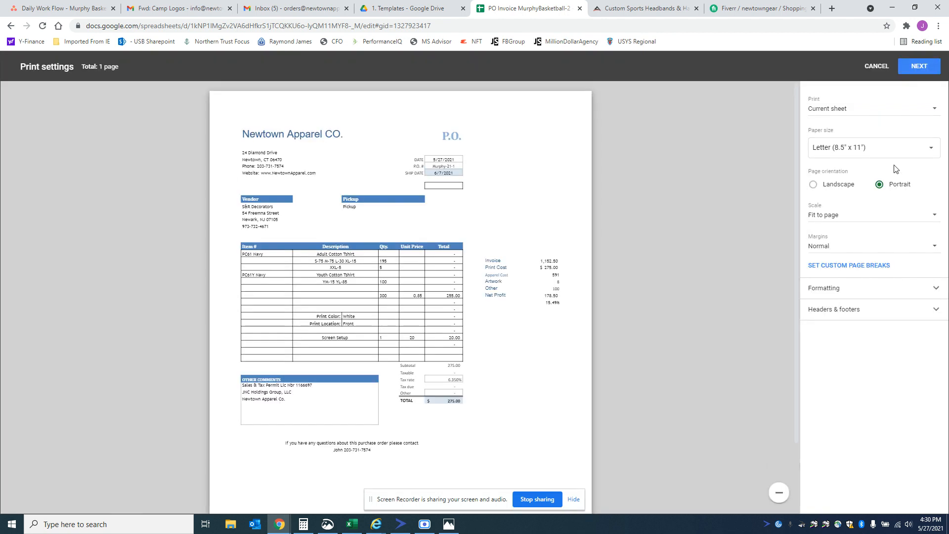
click(862, 111)
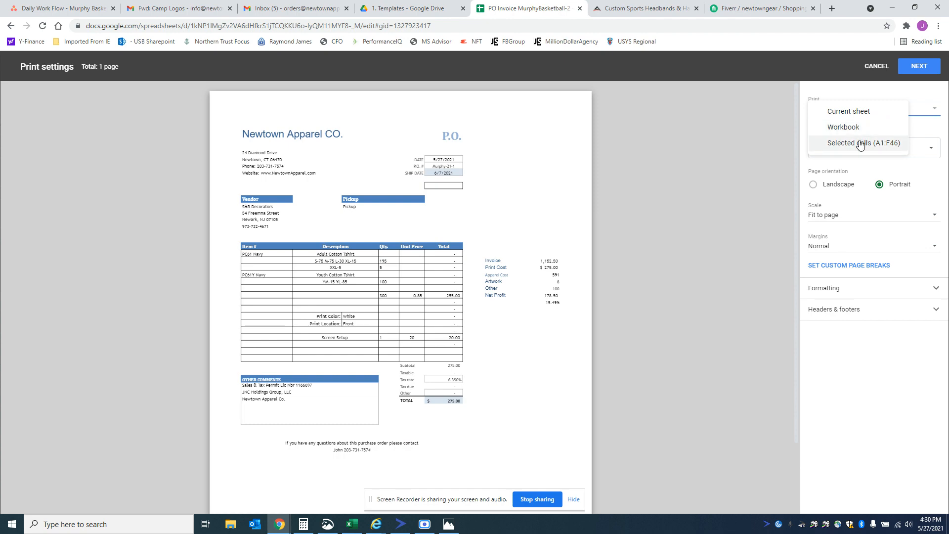
click(860, 143)
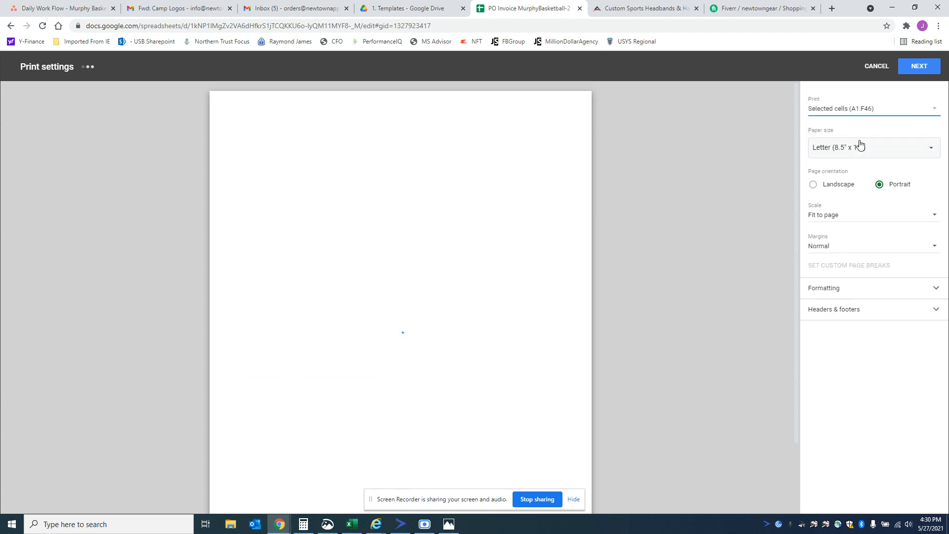
click(916, 69)
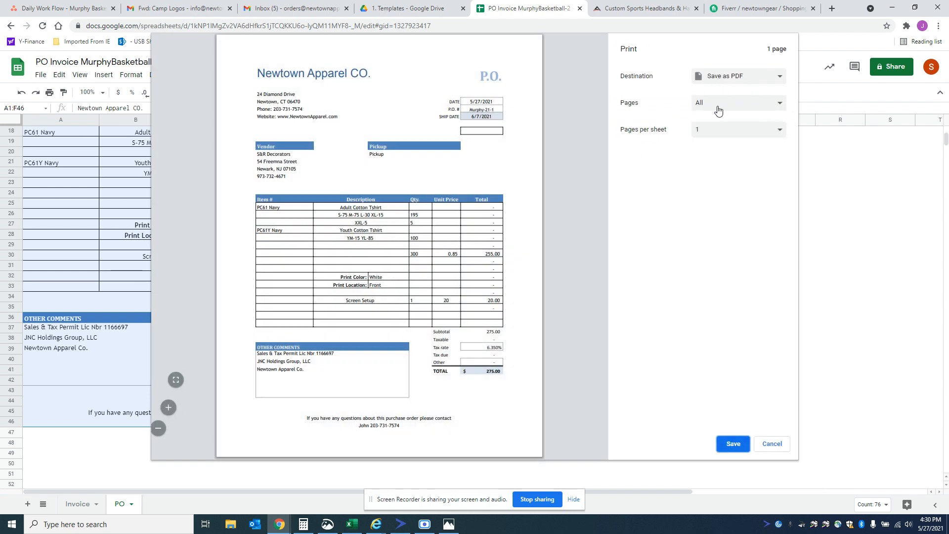
Step: Save the purchase order as a PDF in the Desktop temp folder, removing the word Invoice from the file name
click(733, 445)
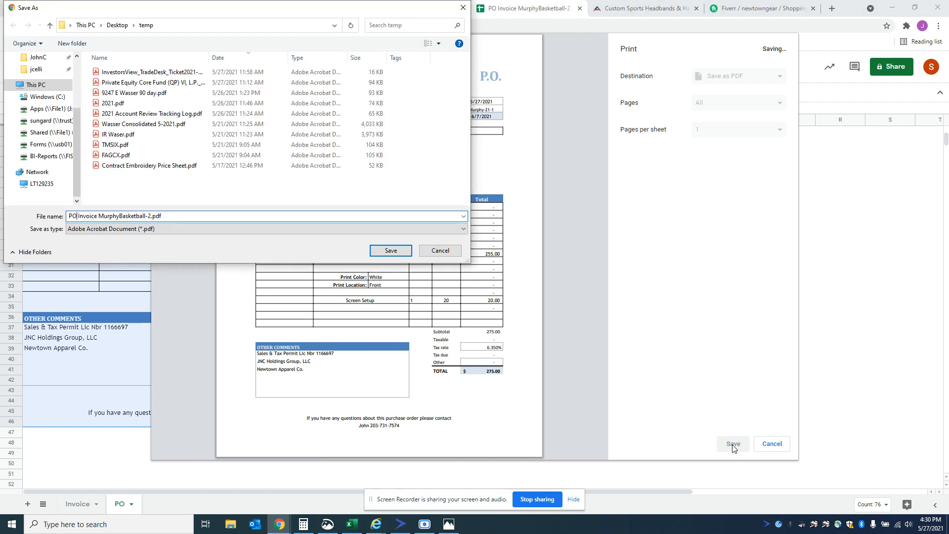
key(Delete)
key(Delete)
key(Delete)
key(Delete)
key(Delete)
key(Delete)
key(Delete)
key(Delete)
click(401, 253)
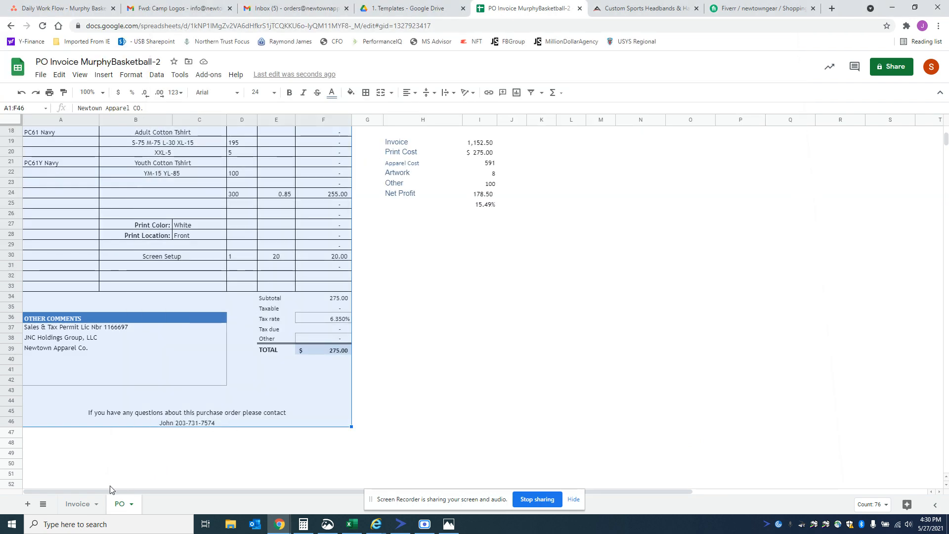
Step: Set up printing of only the selected cells A2:F46 of the Invoice sheet and continue to the print dialog
click(79, 504)
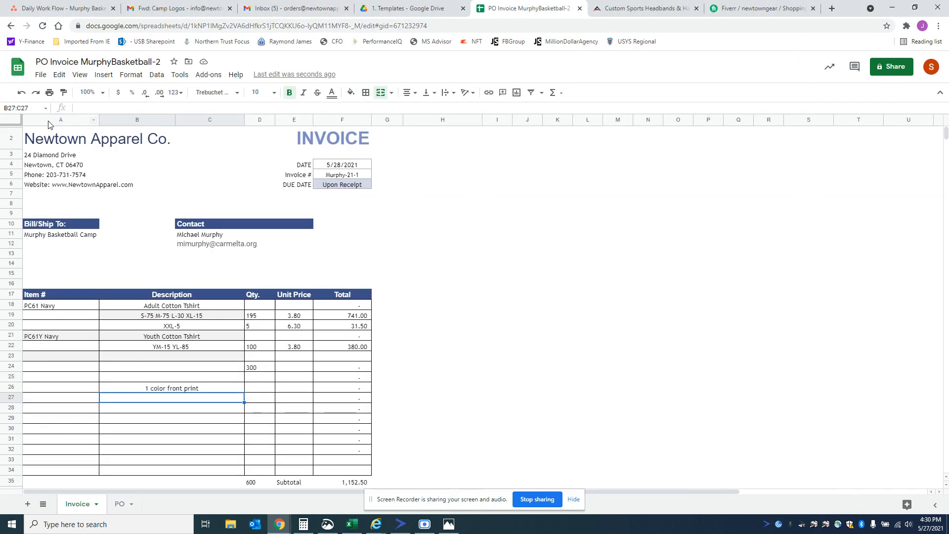
mouse_move(48, 145)
mouse_down()
mouse_move(264, 213)
mouse_move(346, 453)
mouse_move(325, 497)
mouse_move(330, 511)
mouse_move(322, 407)
mouse_up()
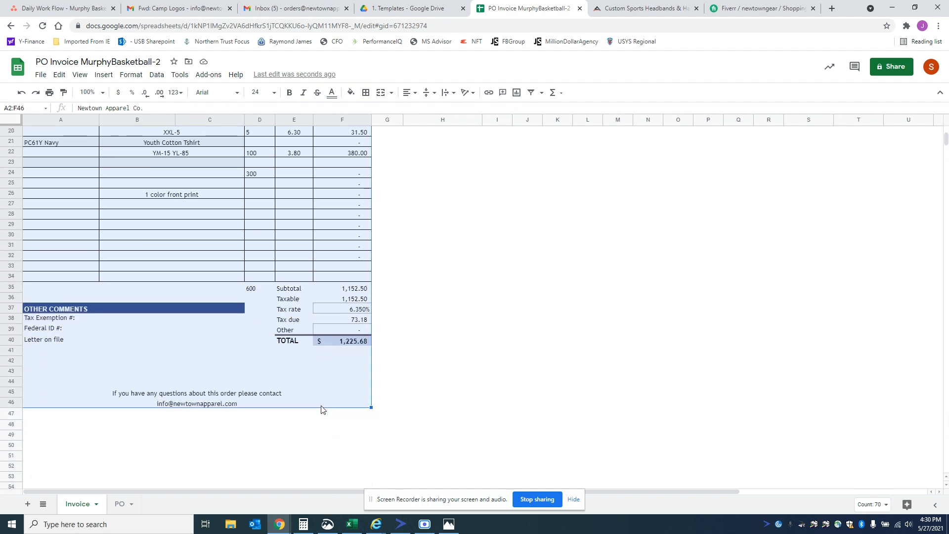
click(50, 92)
click(830, 112)
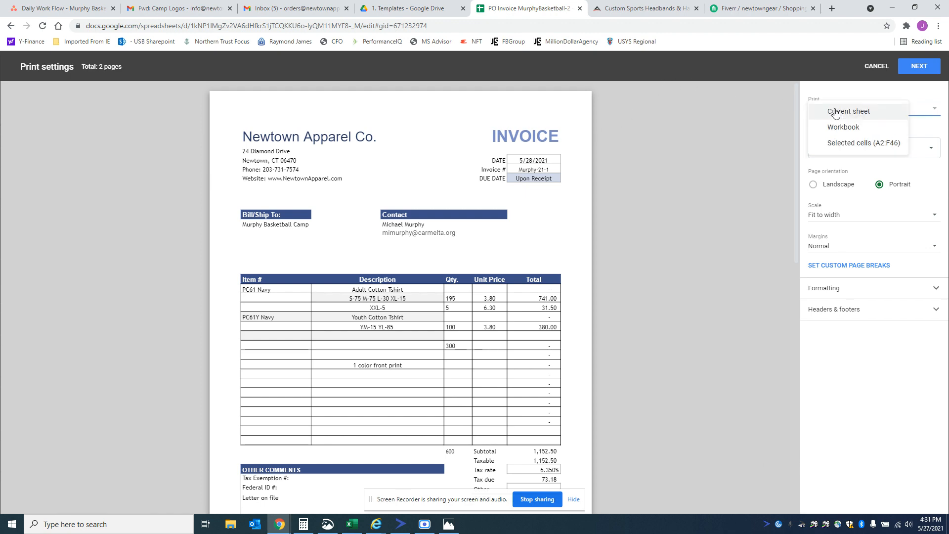
click(850, 144)
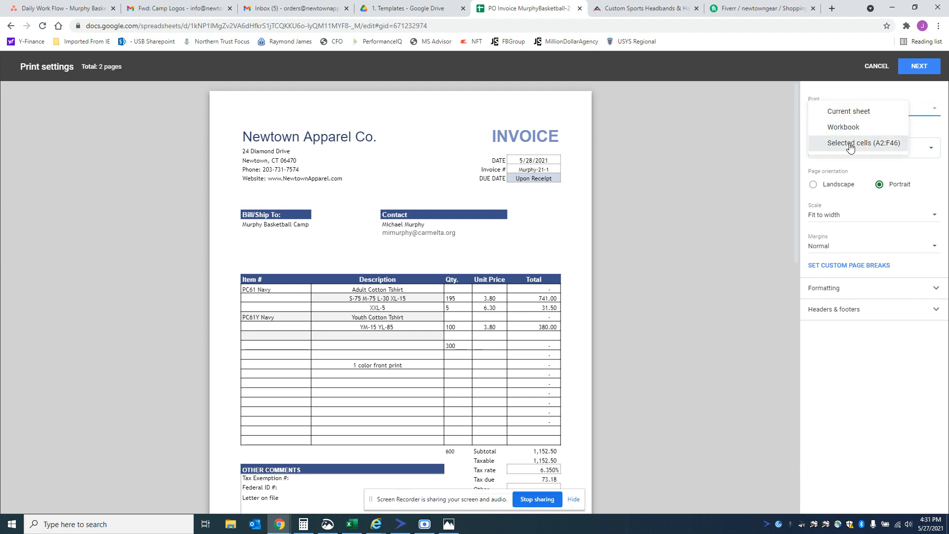
click(915, 67)
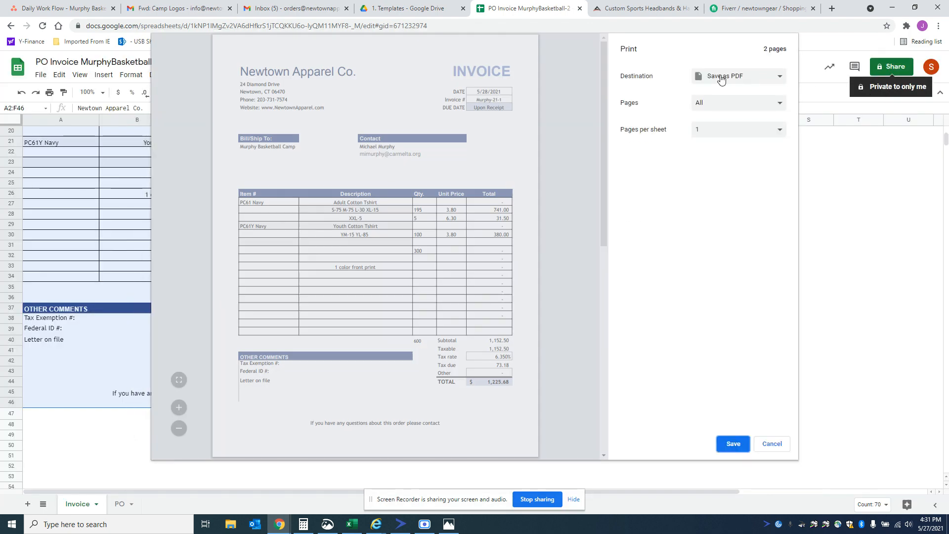
Step: Save the invoice as a PDF named Invoice MurphyBasketball-21-1 in the Desktop temp folder
click(739, 79)
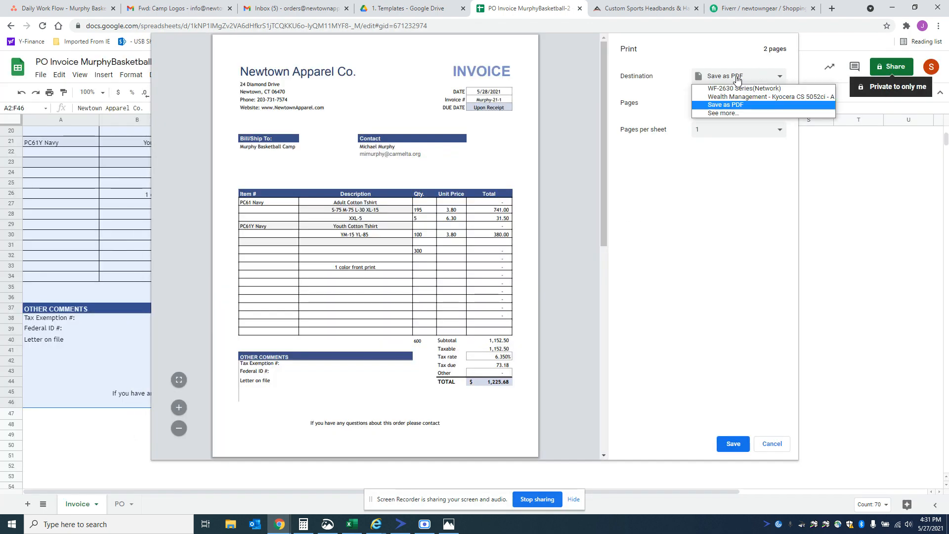
click(739, 104)
click(731, 445)
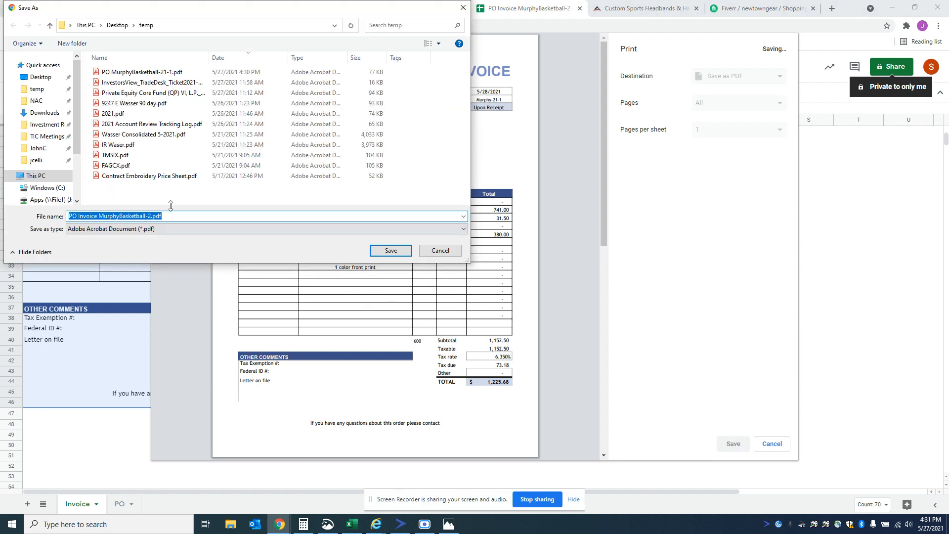
click(76, 218)
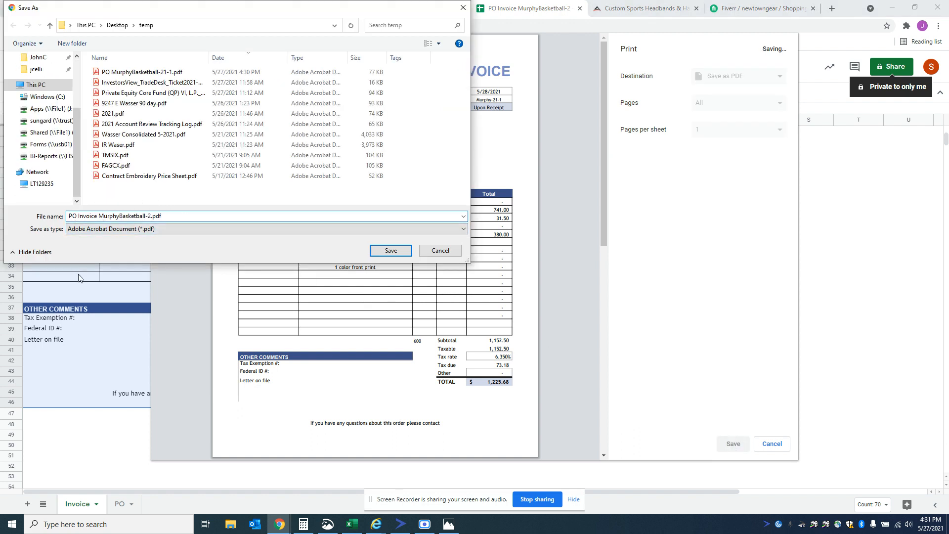
key(BackSpace)
key(BackSpace)
key(BackSpace)
key(Return)
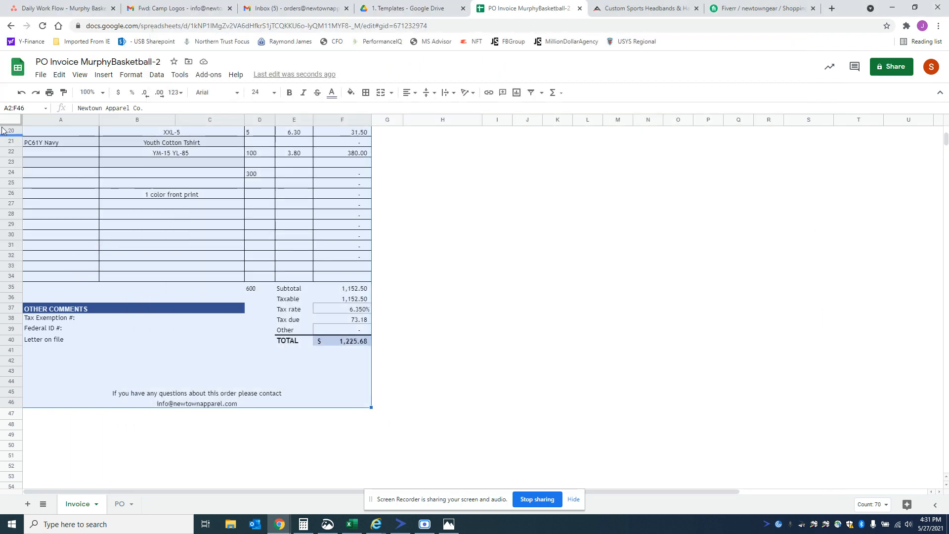
Step: Switch to Asana and attach Invoice MurphyBasketball-21-1.pdf and PO MurphyBasketball-21-1.pdf from the computer to the Murphy Basketball task
click(68, 10)
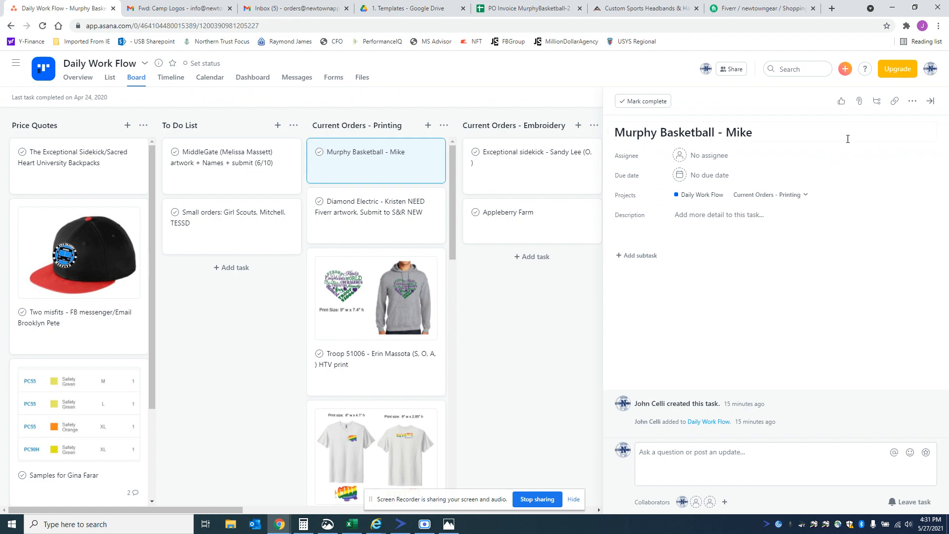
click(859, 102)
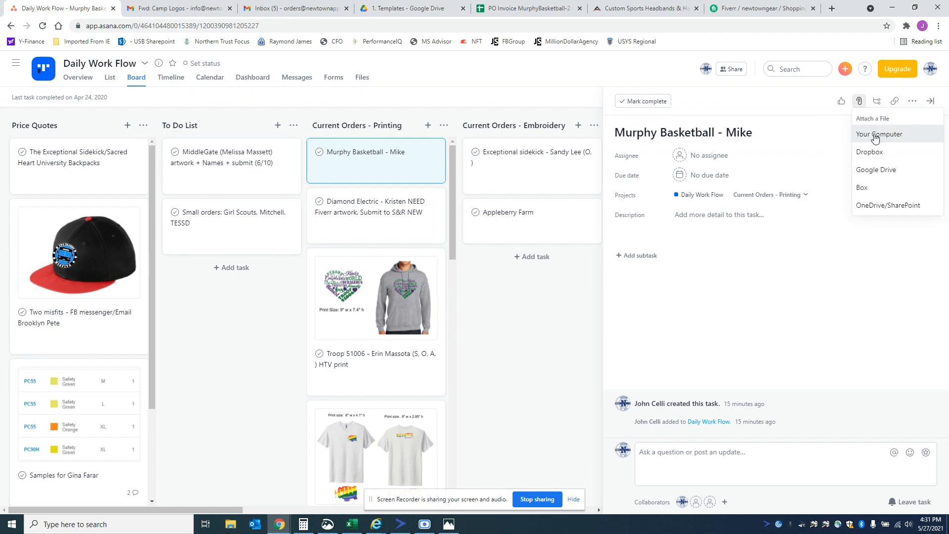
click(877, 134)
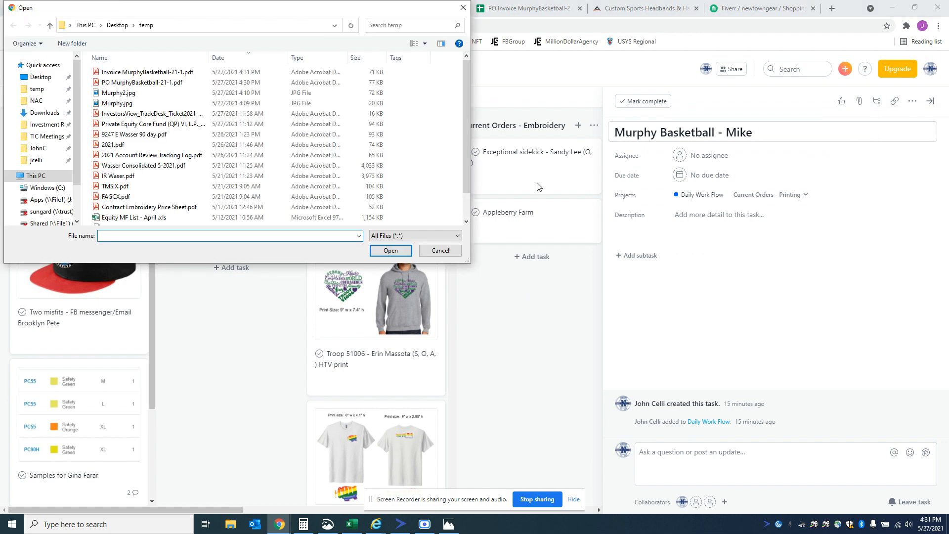
click(173, 74)
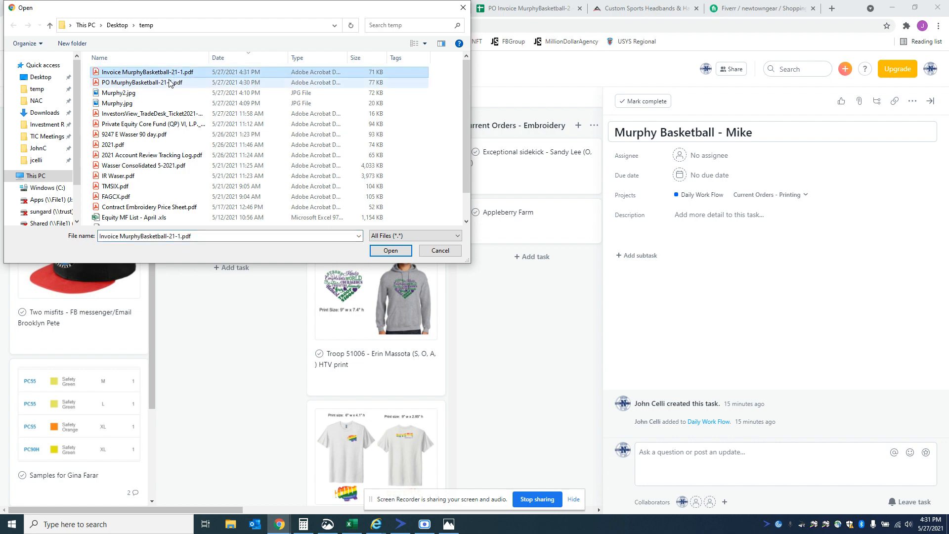
ctrl+click(173, 82)
click(390, 251)
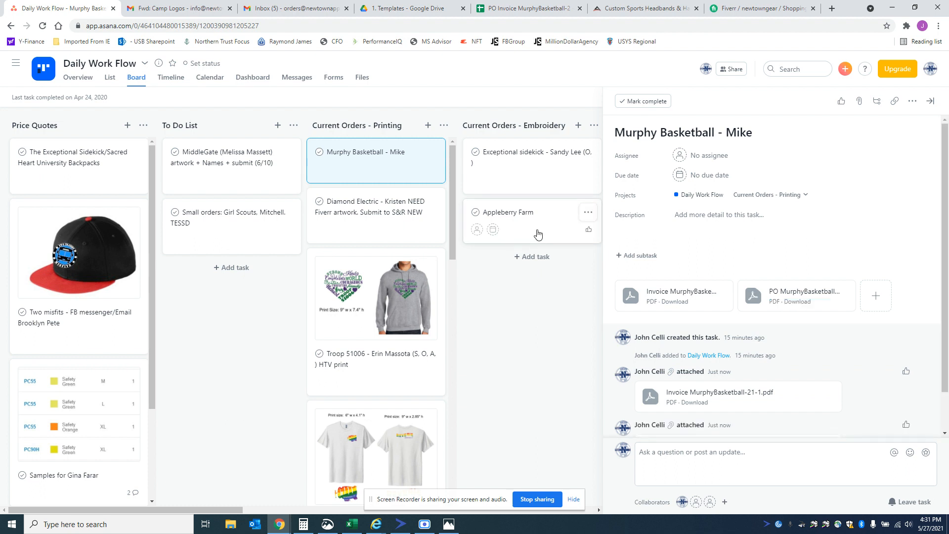
Step: Switch to Fiverr to review the artwork order's activity and tracking status, and return to the Murphy Basketball task in Asana
click(770, 11)
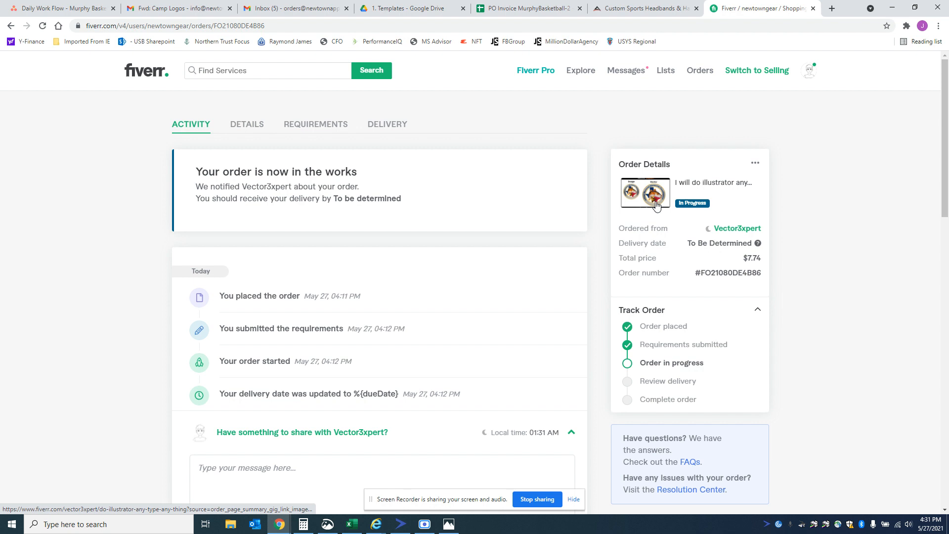
scroll(625, 233, down, 1)
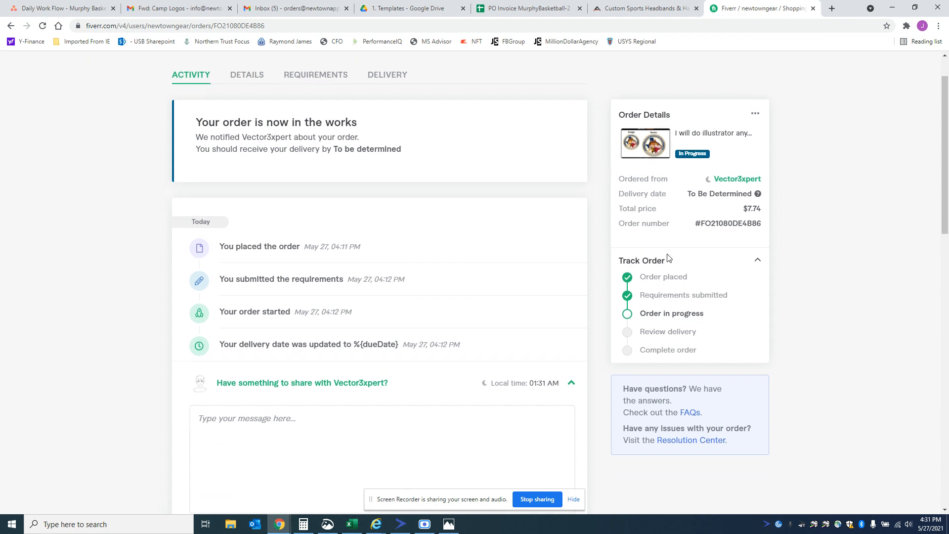
scroll(668, 258, down, 1)
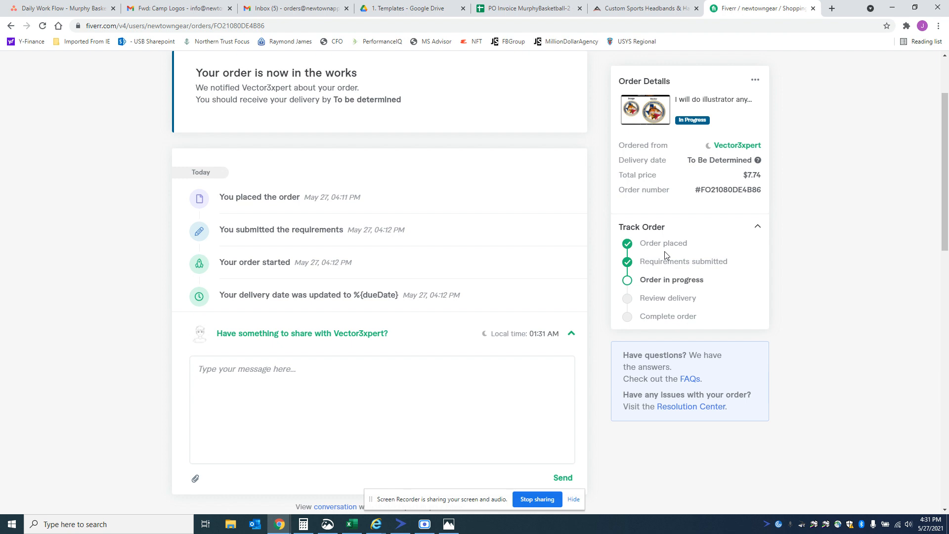
scroll(665, 255, up, 3)
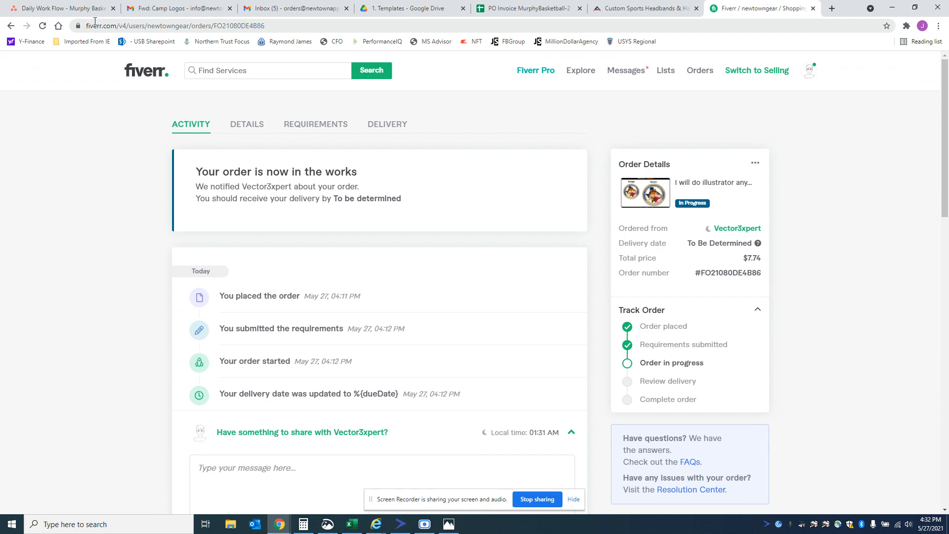
click(70, 9)
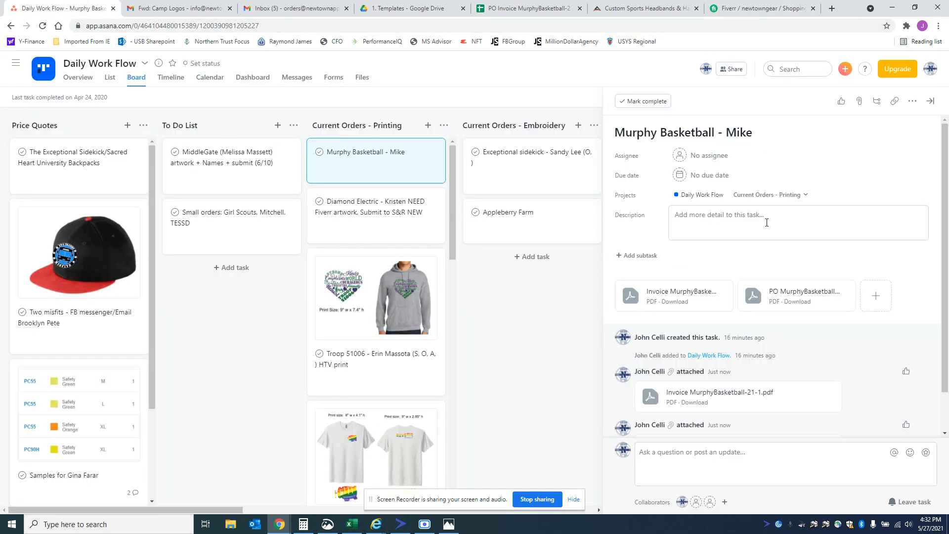